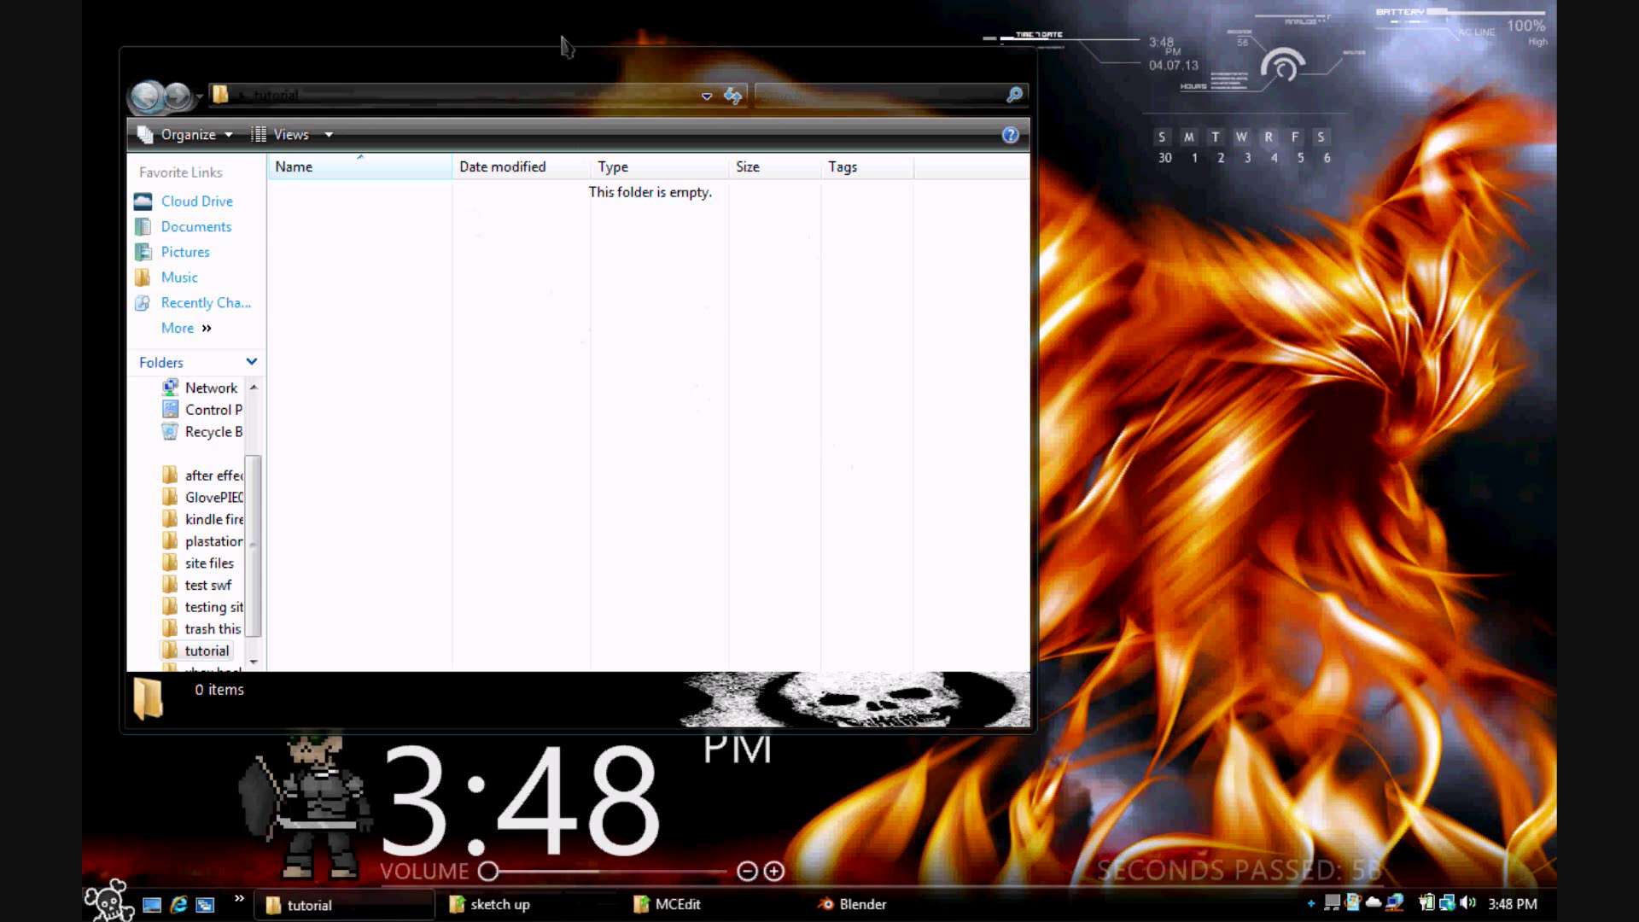
# Open the warthog model from the sketch up folder in SketchUp and close that folder's window.
pyautogui.moveTo(566, 68); pyautogui.dragTo(570, 117)
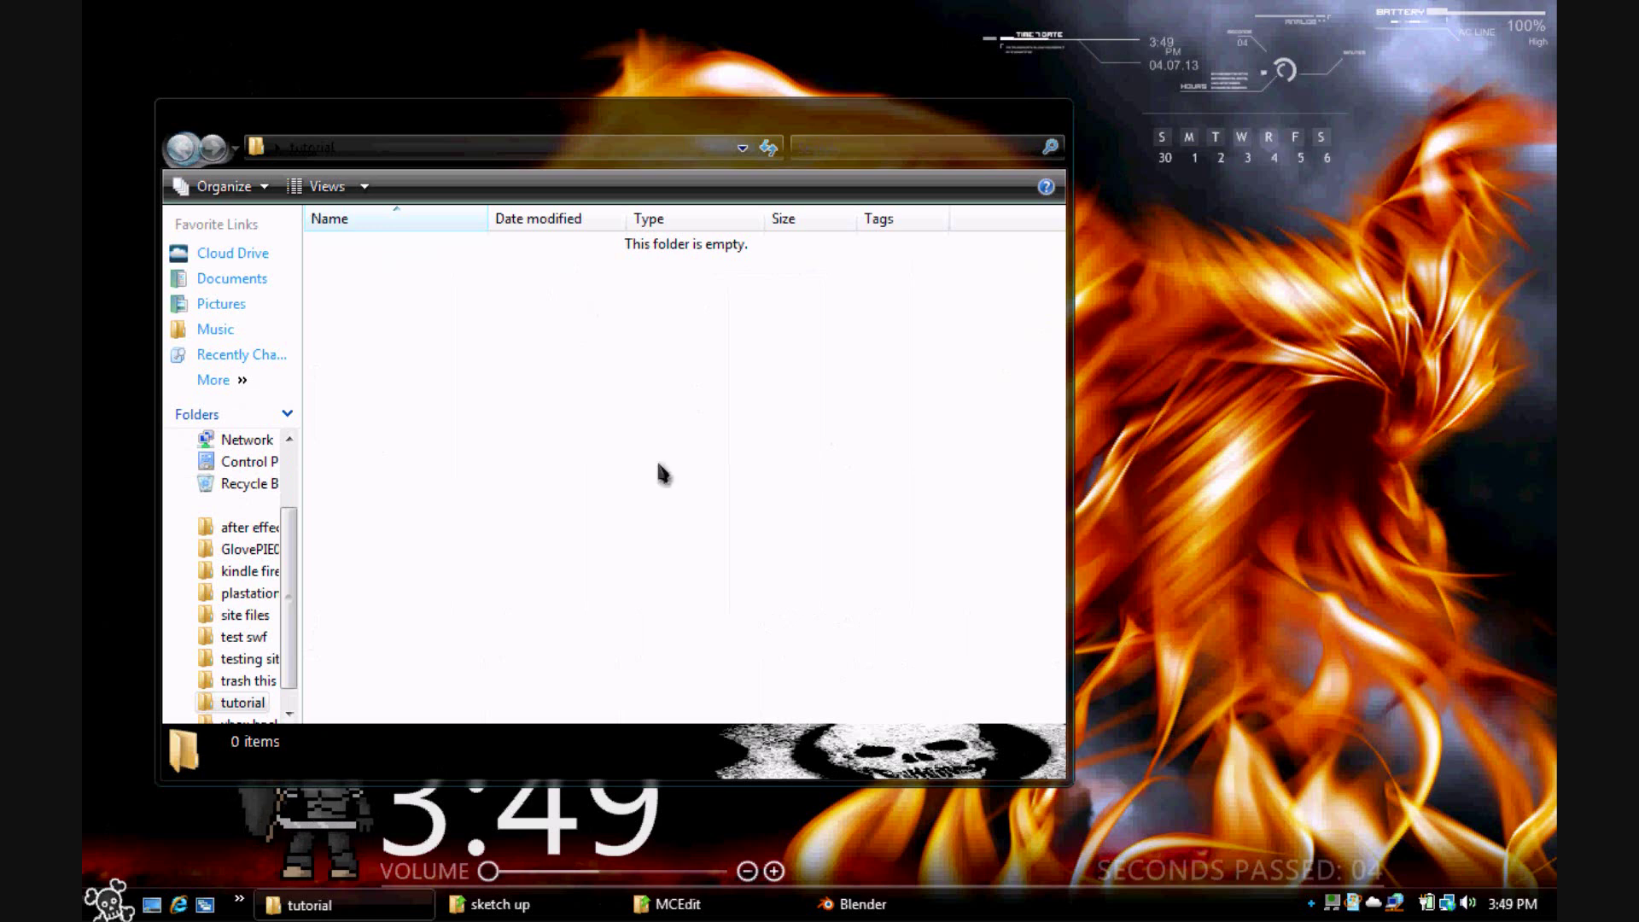
pyautogui.click(491, 904)
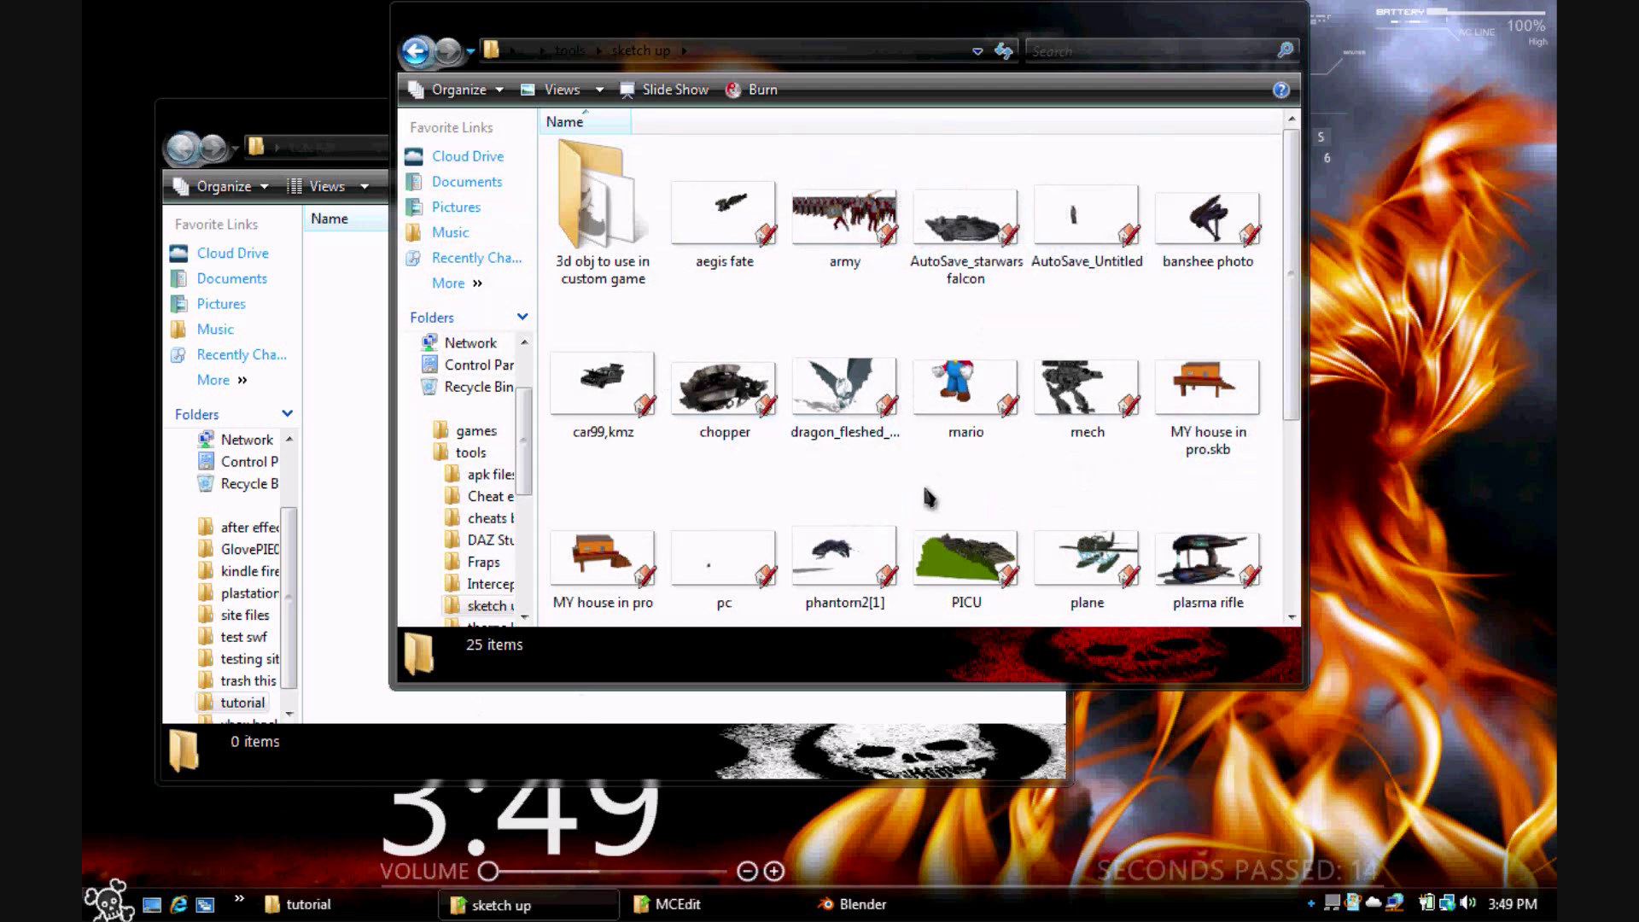
pyautogui.scroll(-2, 862, 475)
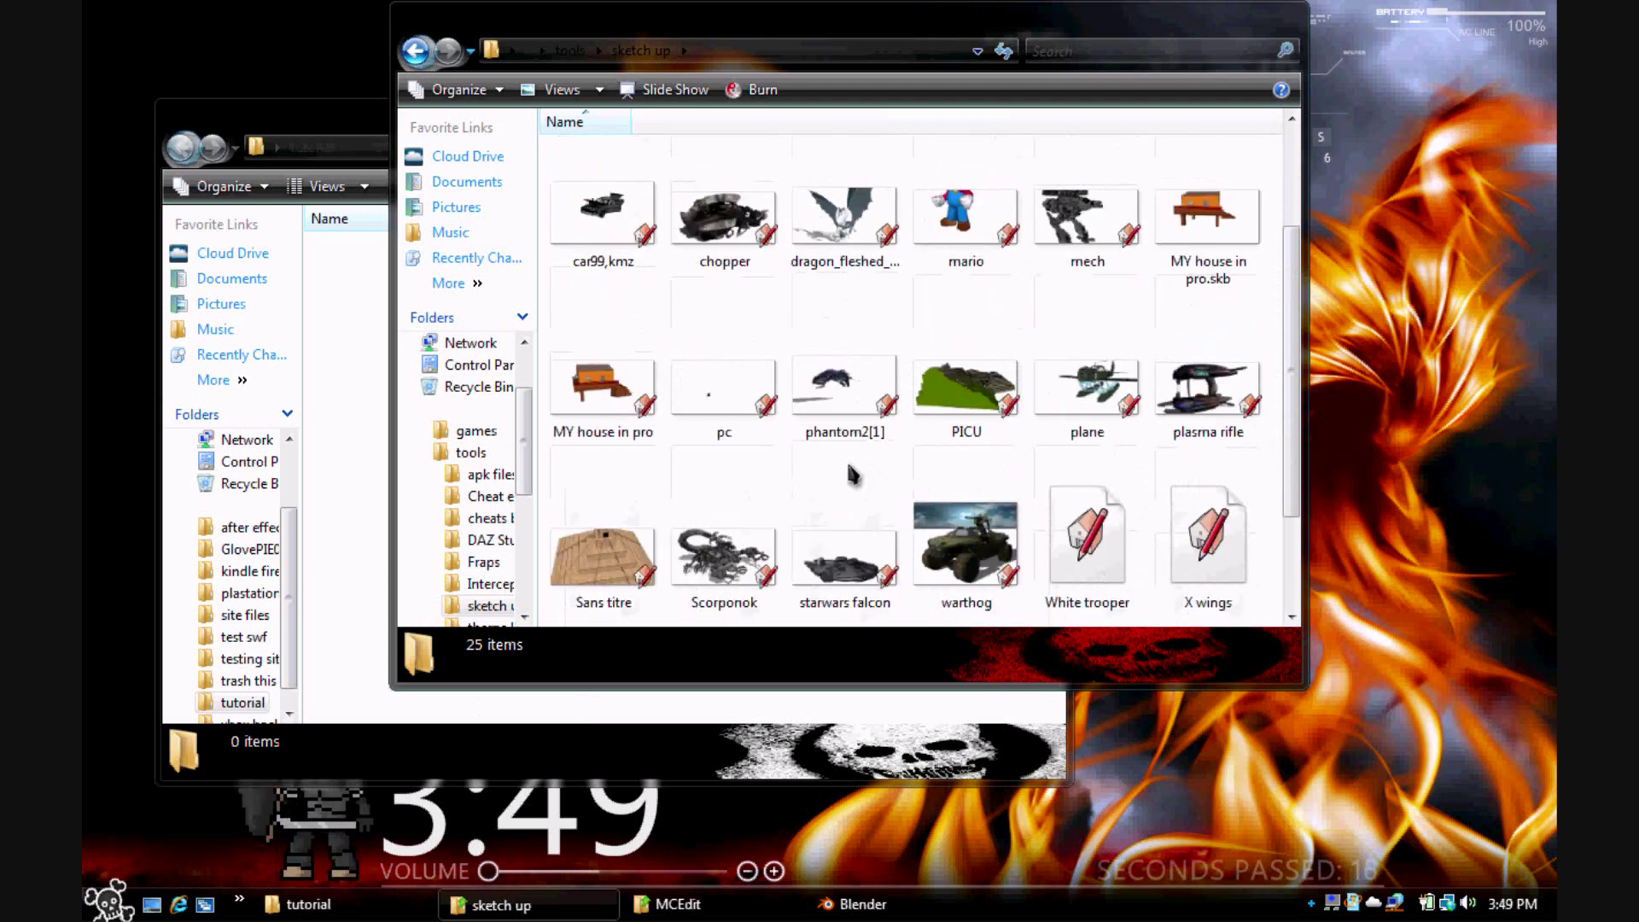
pyautogui.doubleClick(967, 510)
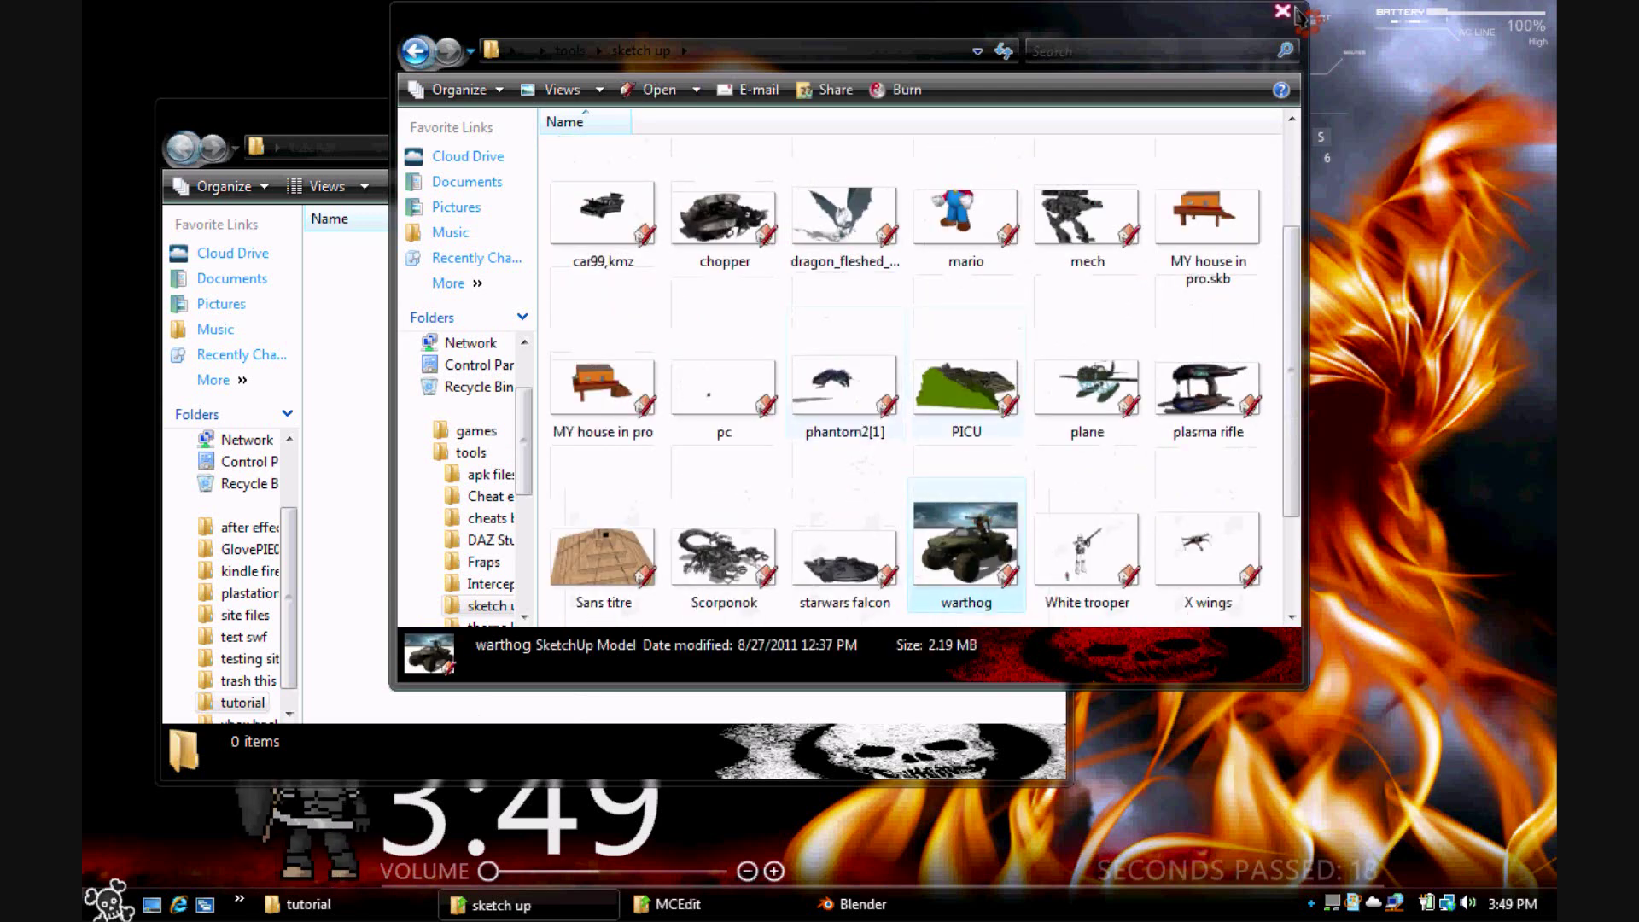
pyautogui.click(1283, 11)
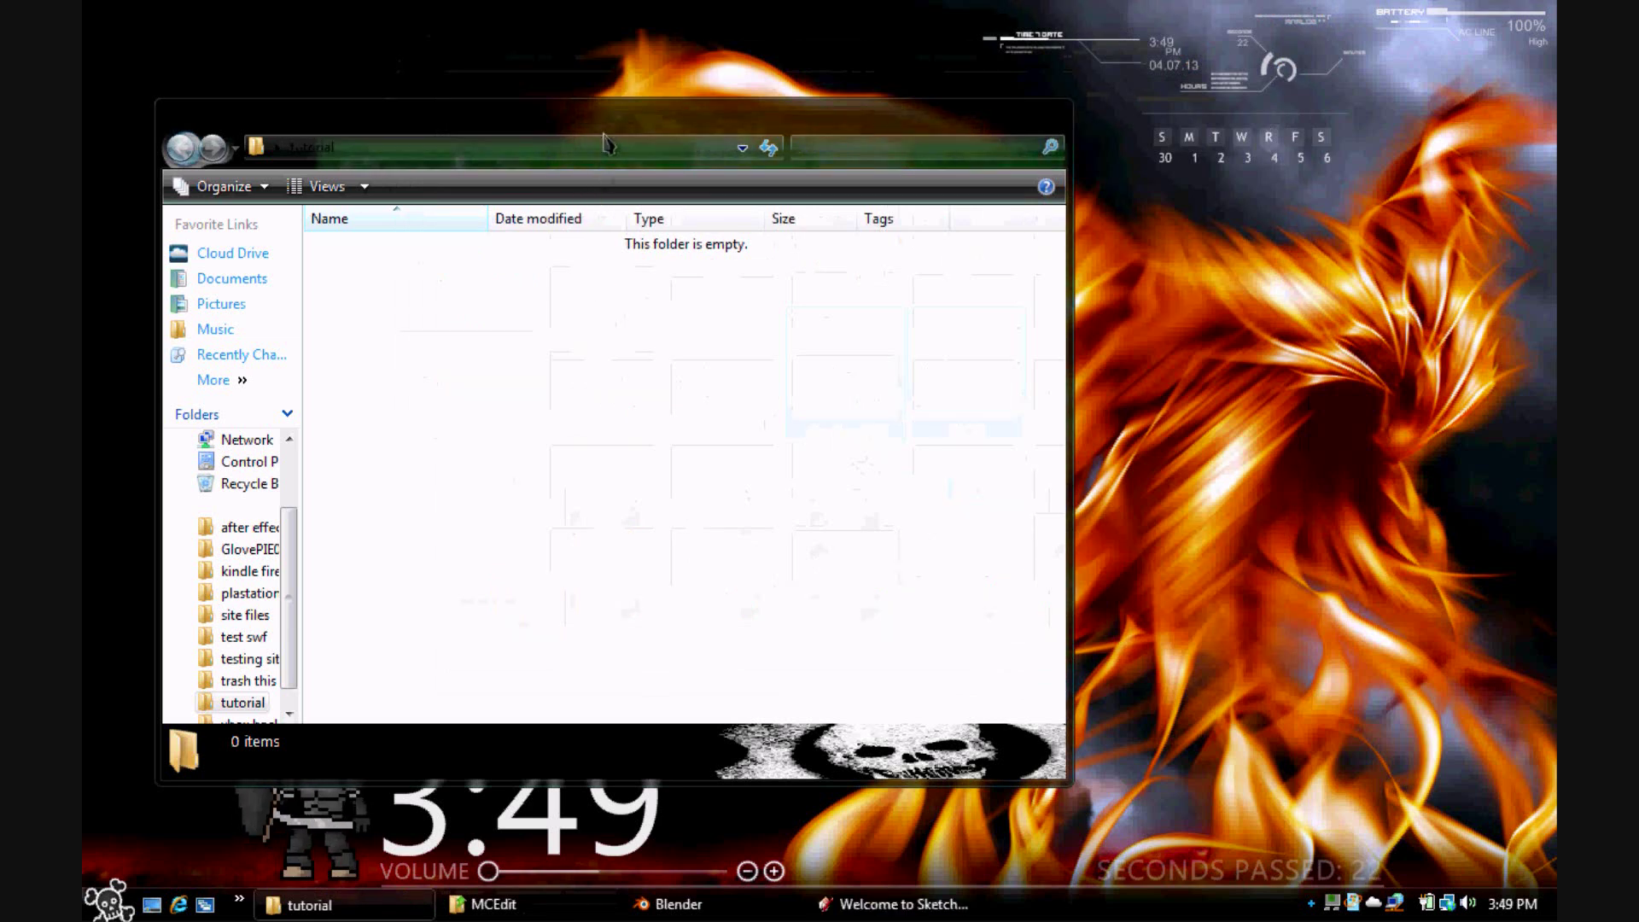
pyautogui.click(939, 739)
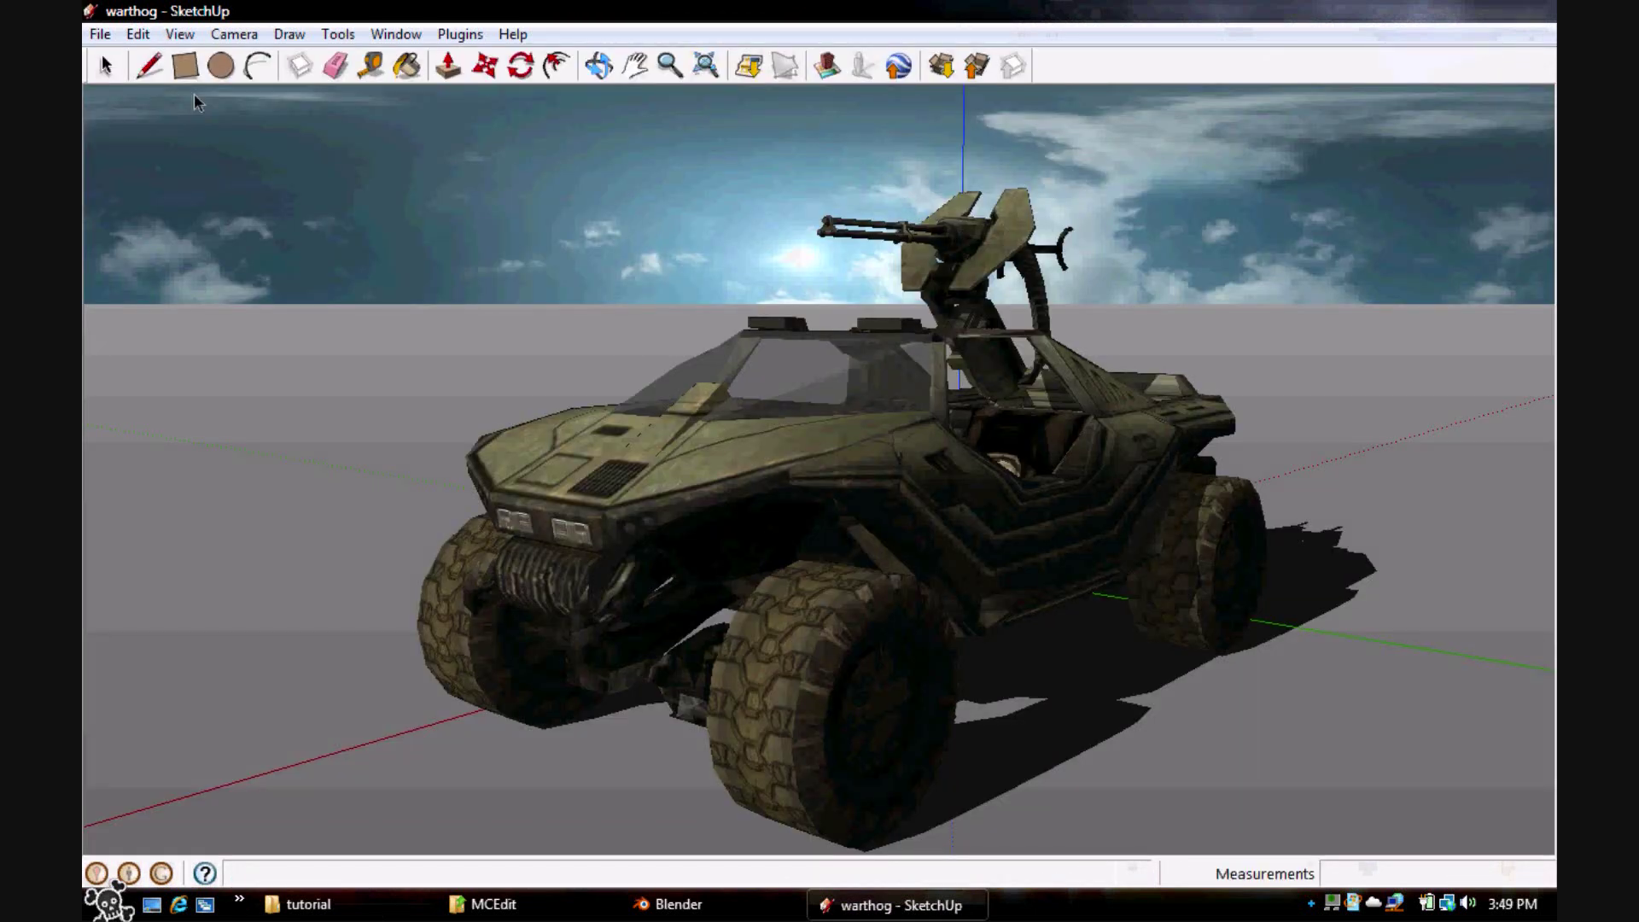
# Select the whole warthog model and explode its top-level component.
pyautogui.hotkey('ctrl', 'a')
pyautogui.click(398, 303)
pyautogui.hotkey('ctrl', 'a')
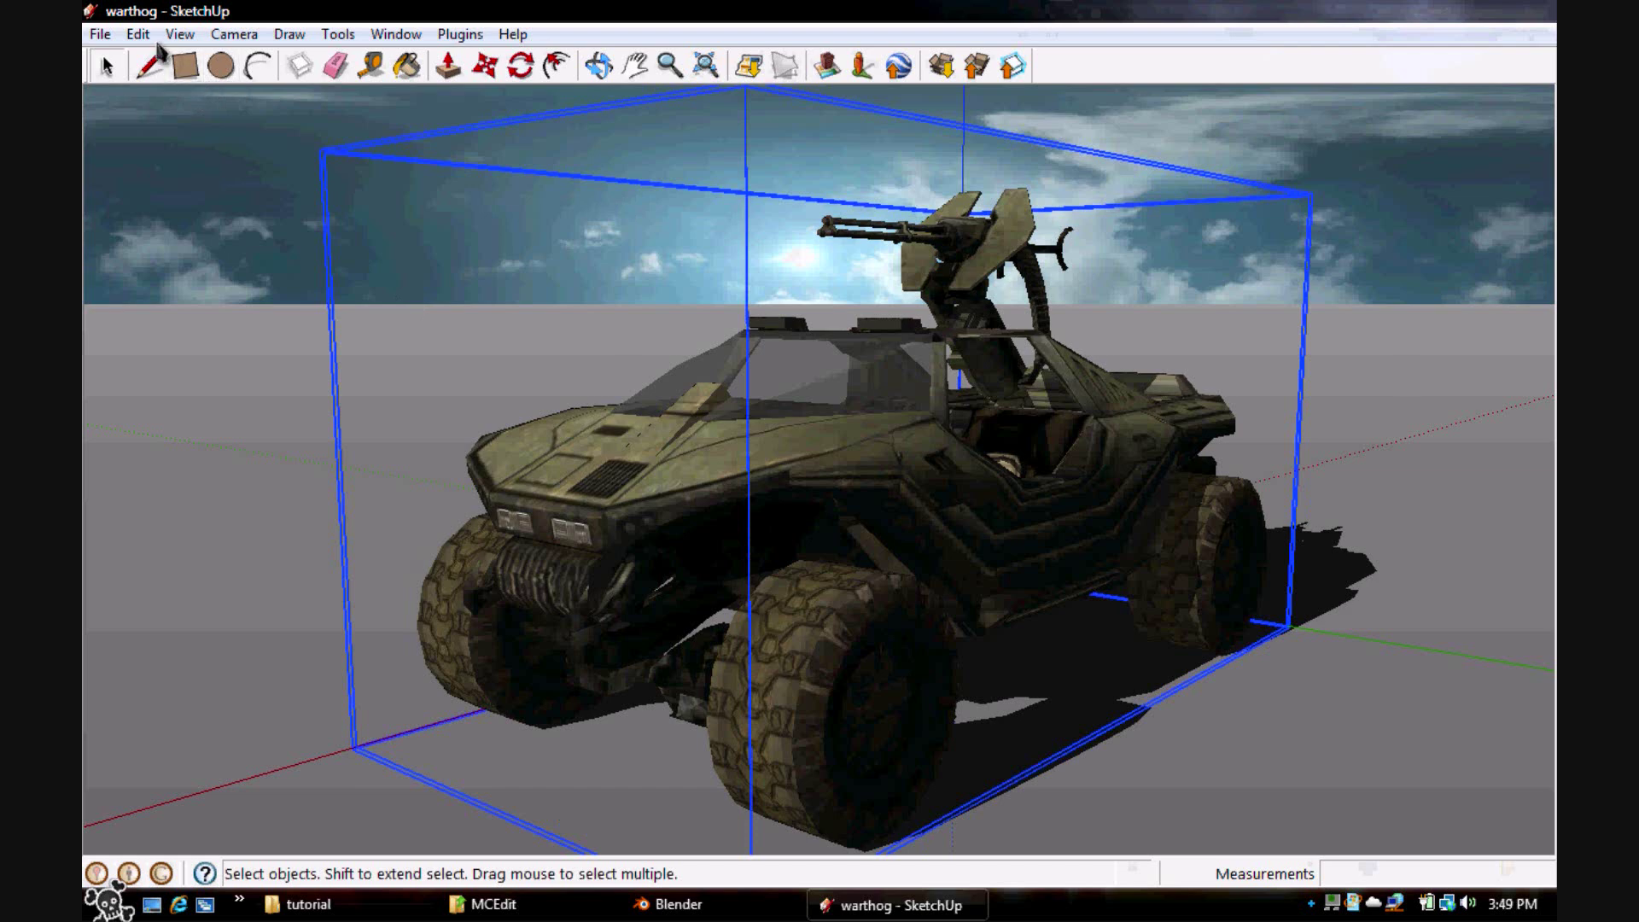
pyautogui.click(138, 34)
pyautogui.moveTo(382, 589)
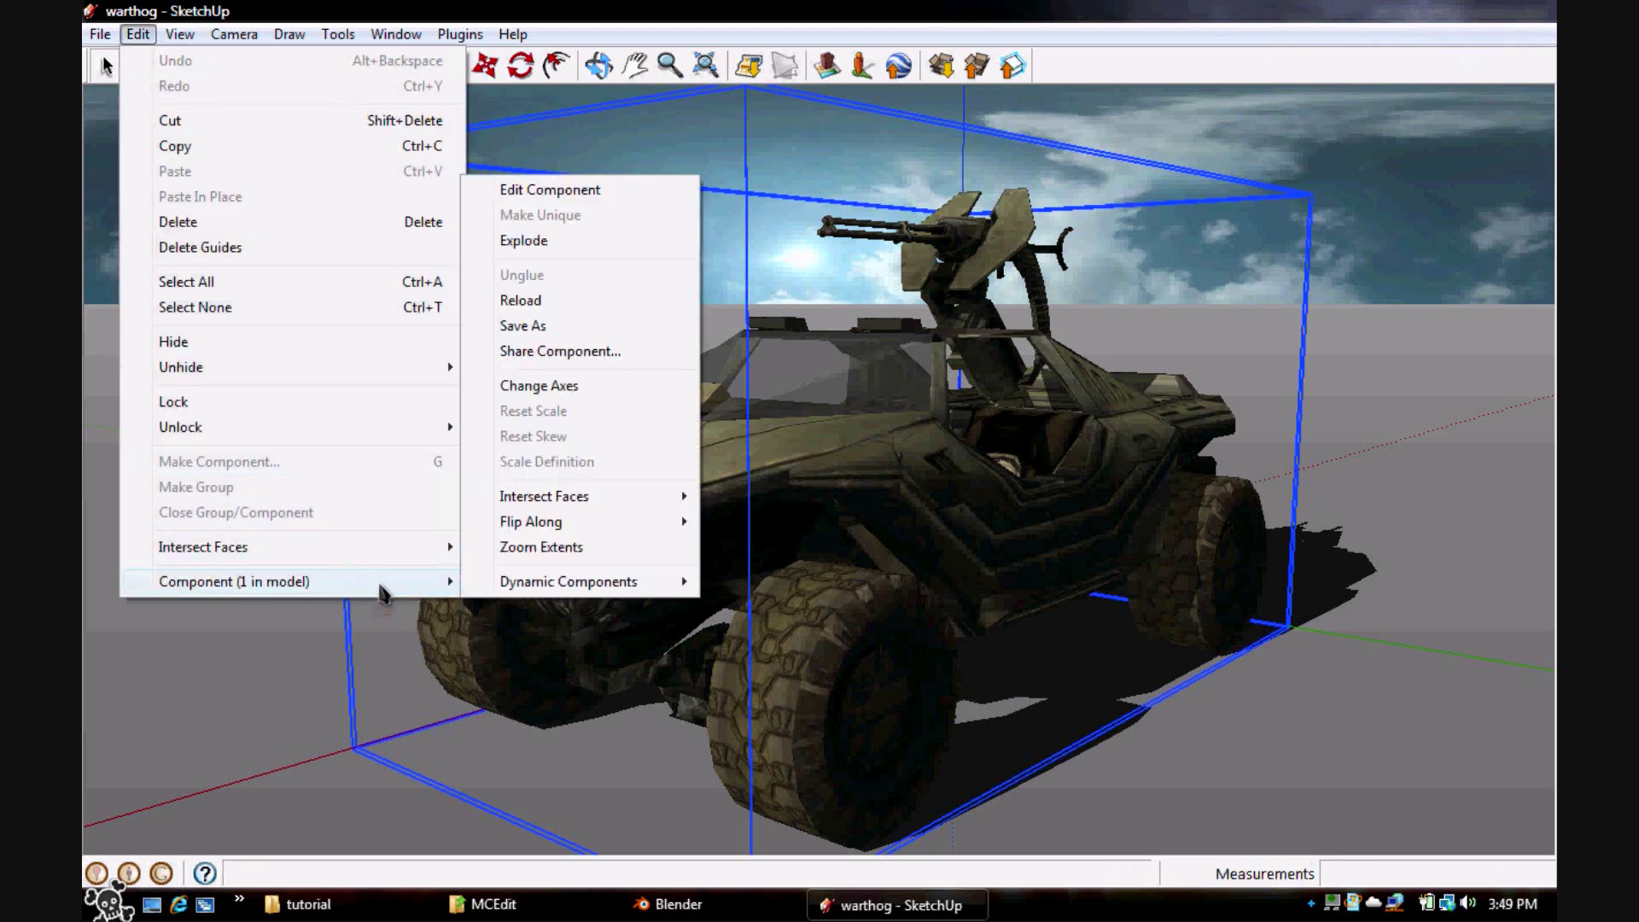
pyautogui.click(589, 243)
# Keep exploding the selected nested components and groups until the Explode option is no longer available.
pyautogui.click(155, 37)
pyautogui.moveTo(310, 589)
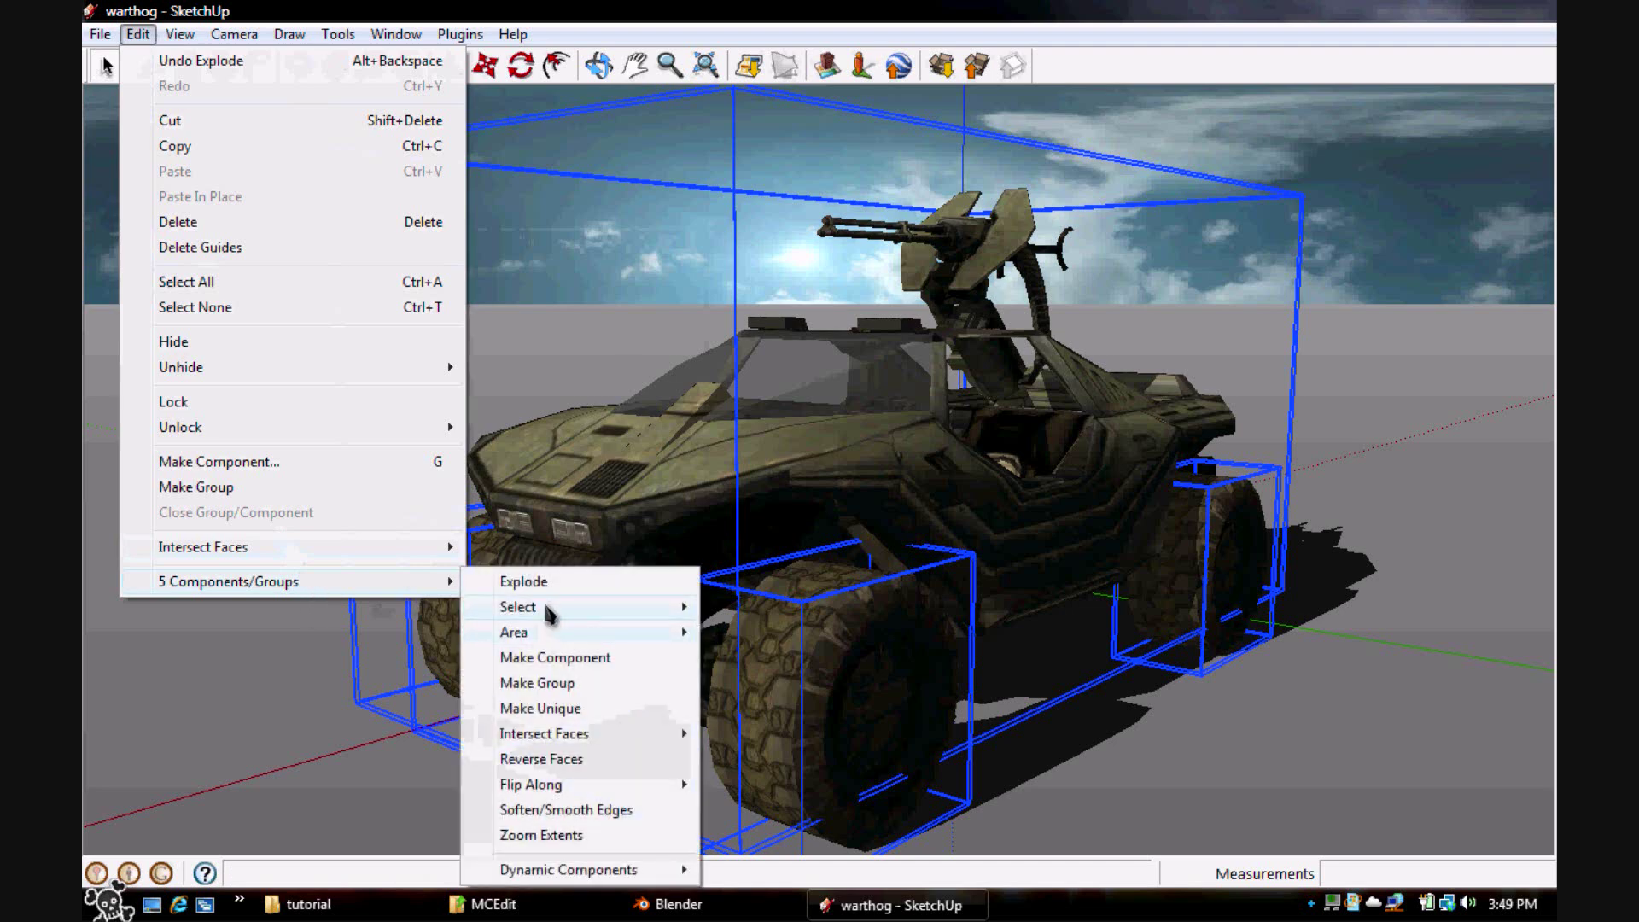
pyautogui.click(524, 582)
pyautogui.click(139, 35)
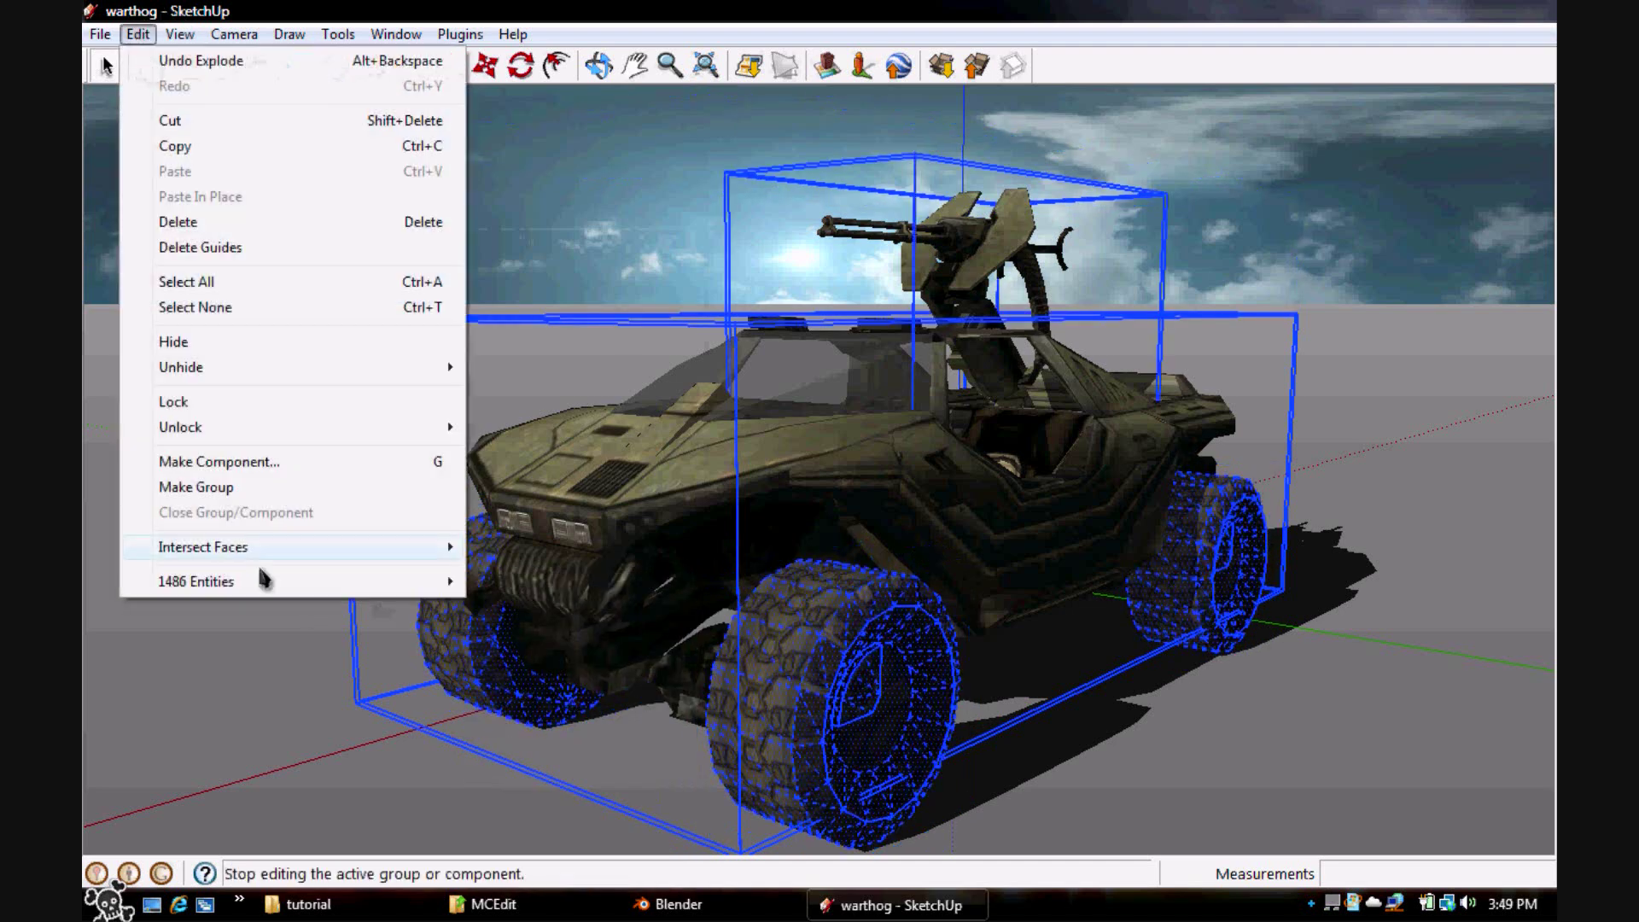
pyautogui.moveTo(452, 582)
pyautogui.click(506, 589)
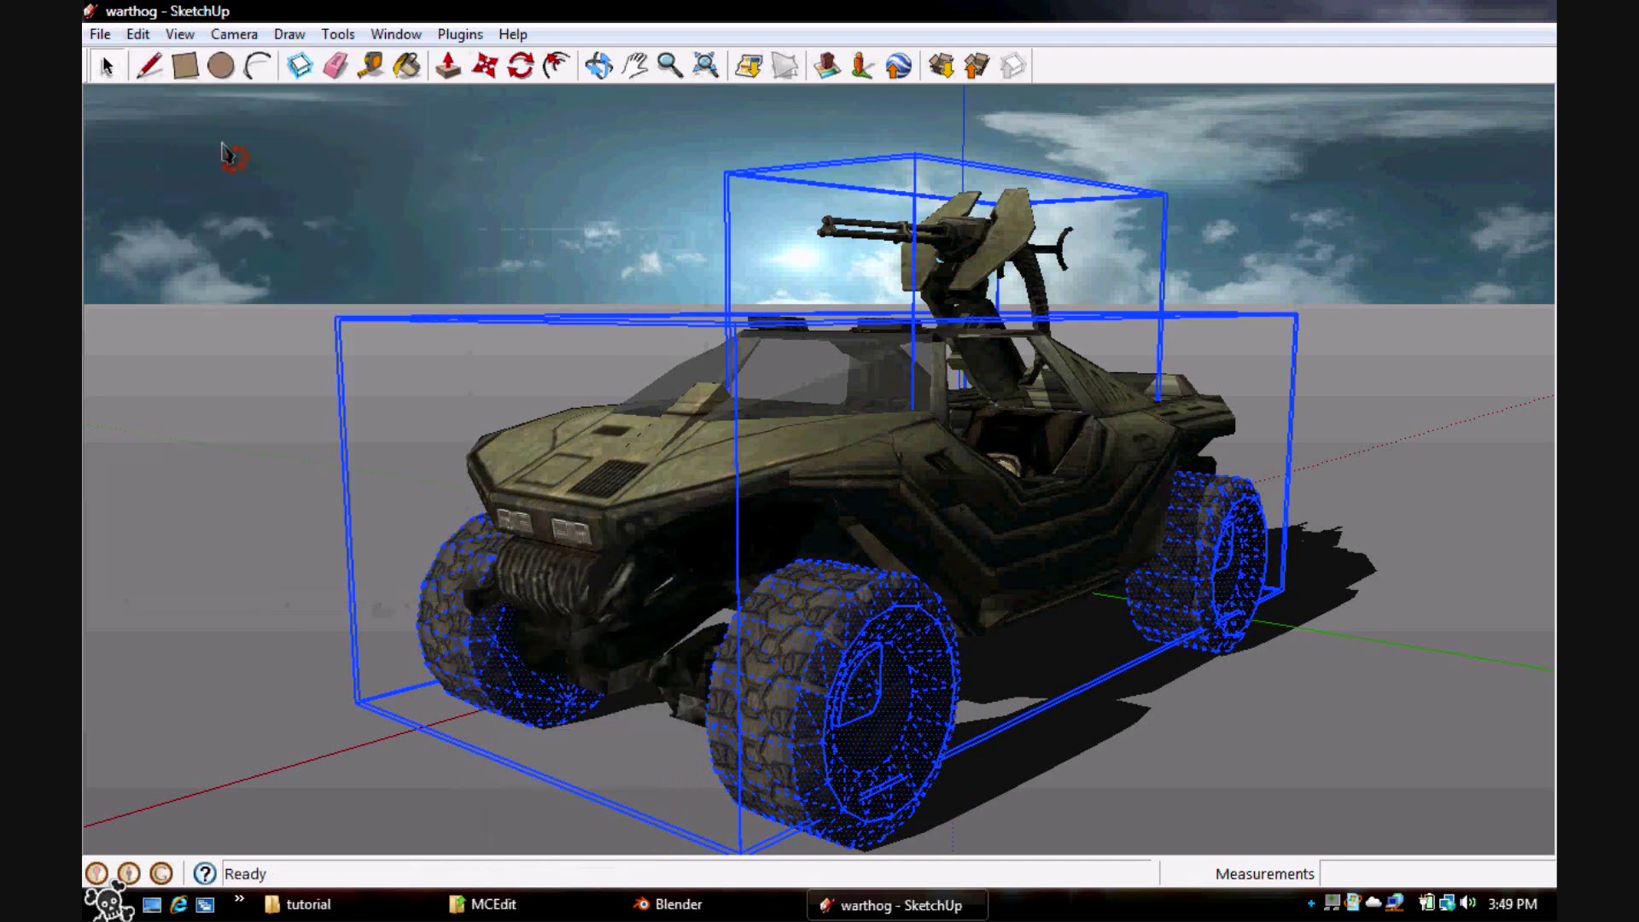
pyautogui.click(139, 36)
pyautogui.moveTo(329, 583)
pyautogui.click(512, 581)
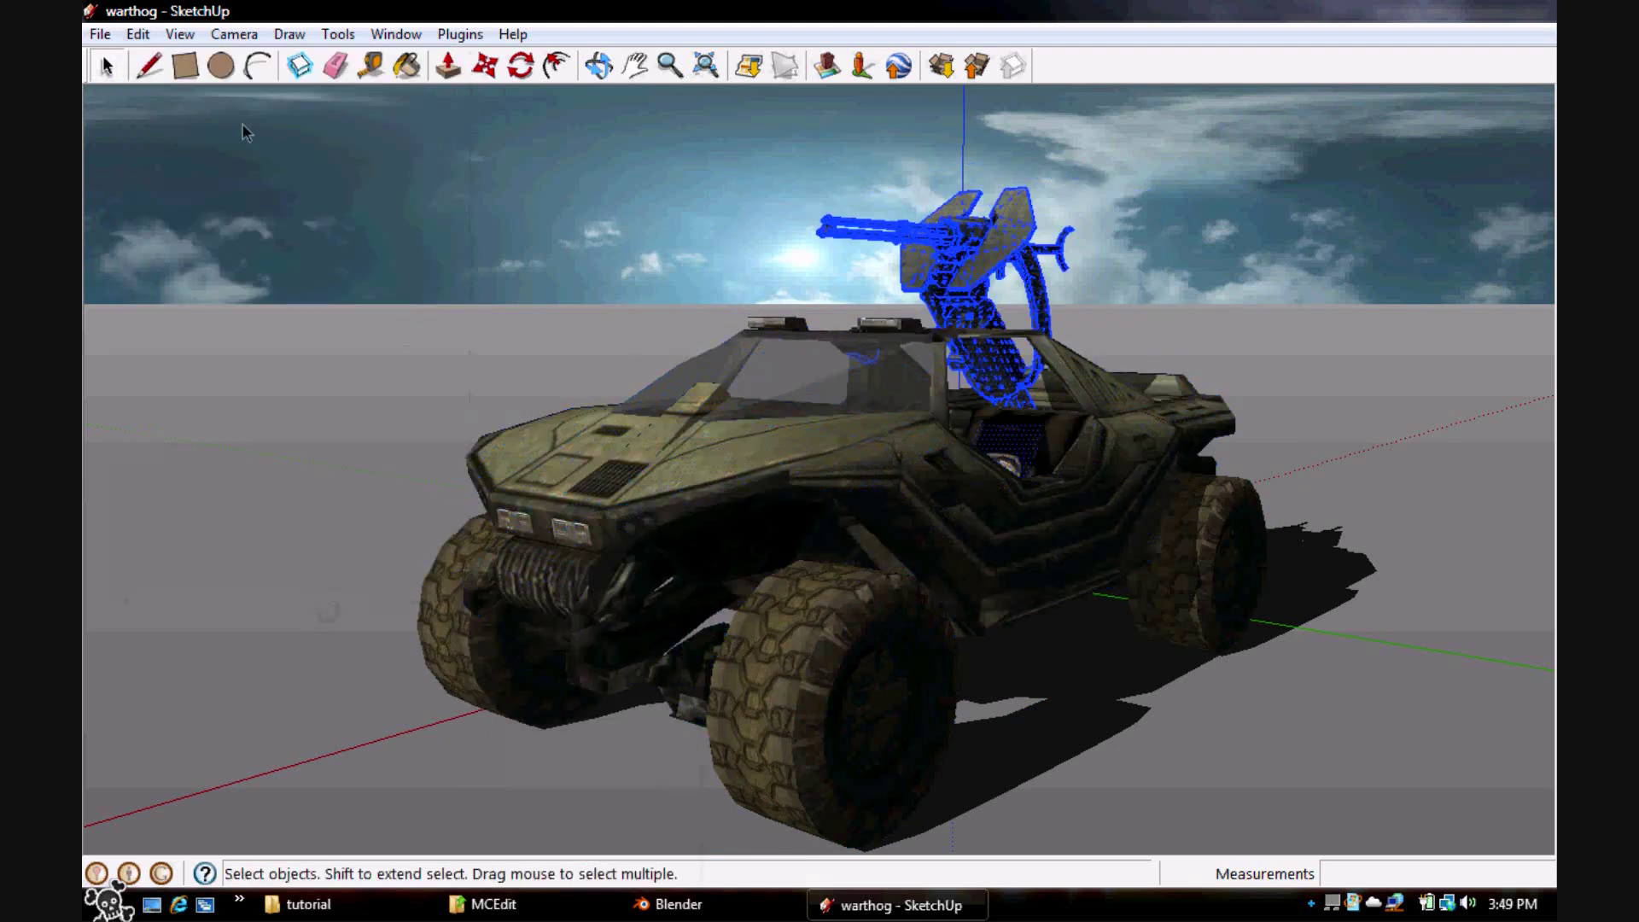
pyautogui.click(138, 34)
pyautogui.moveTo(295, 583)
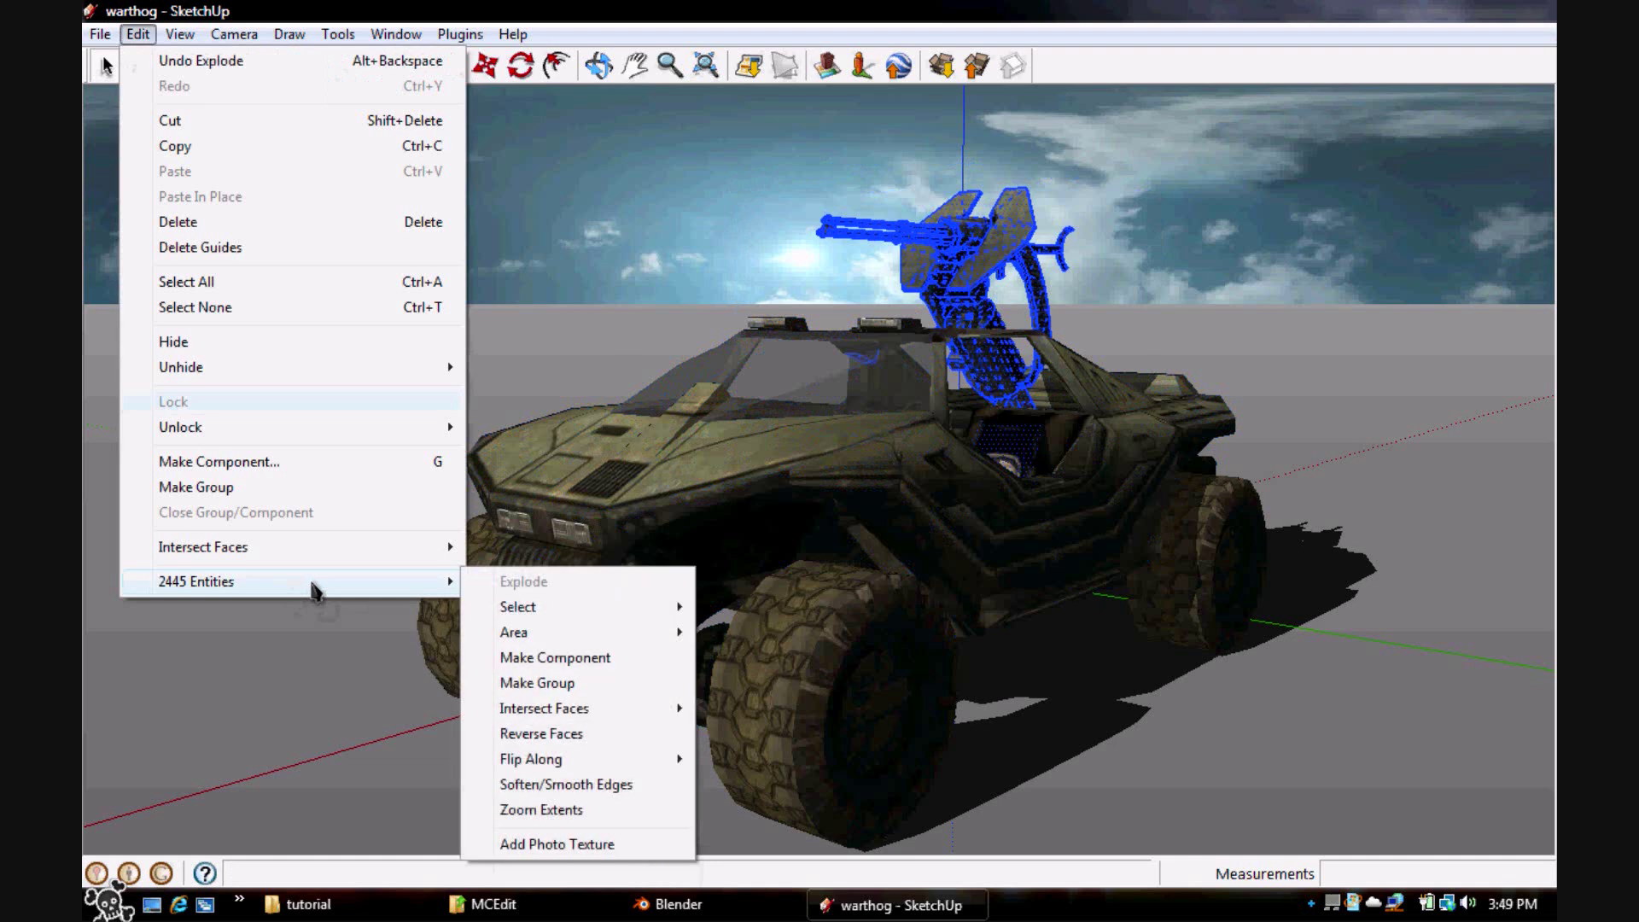
pyautogui.click(198, 8)
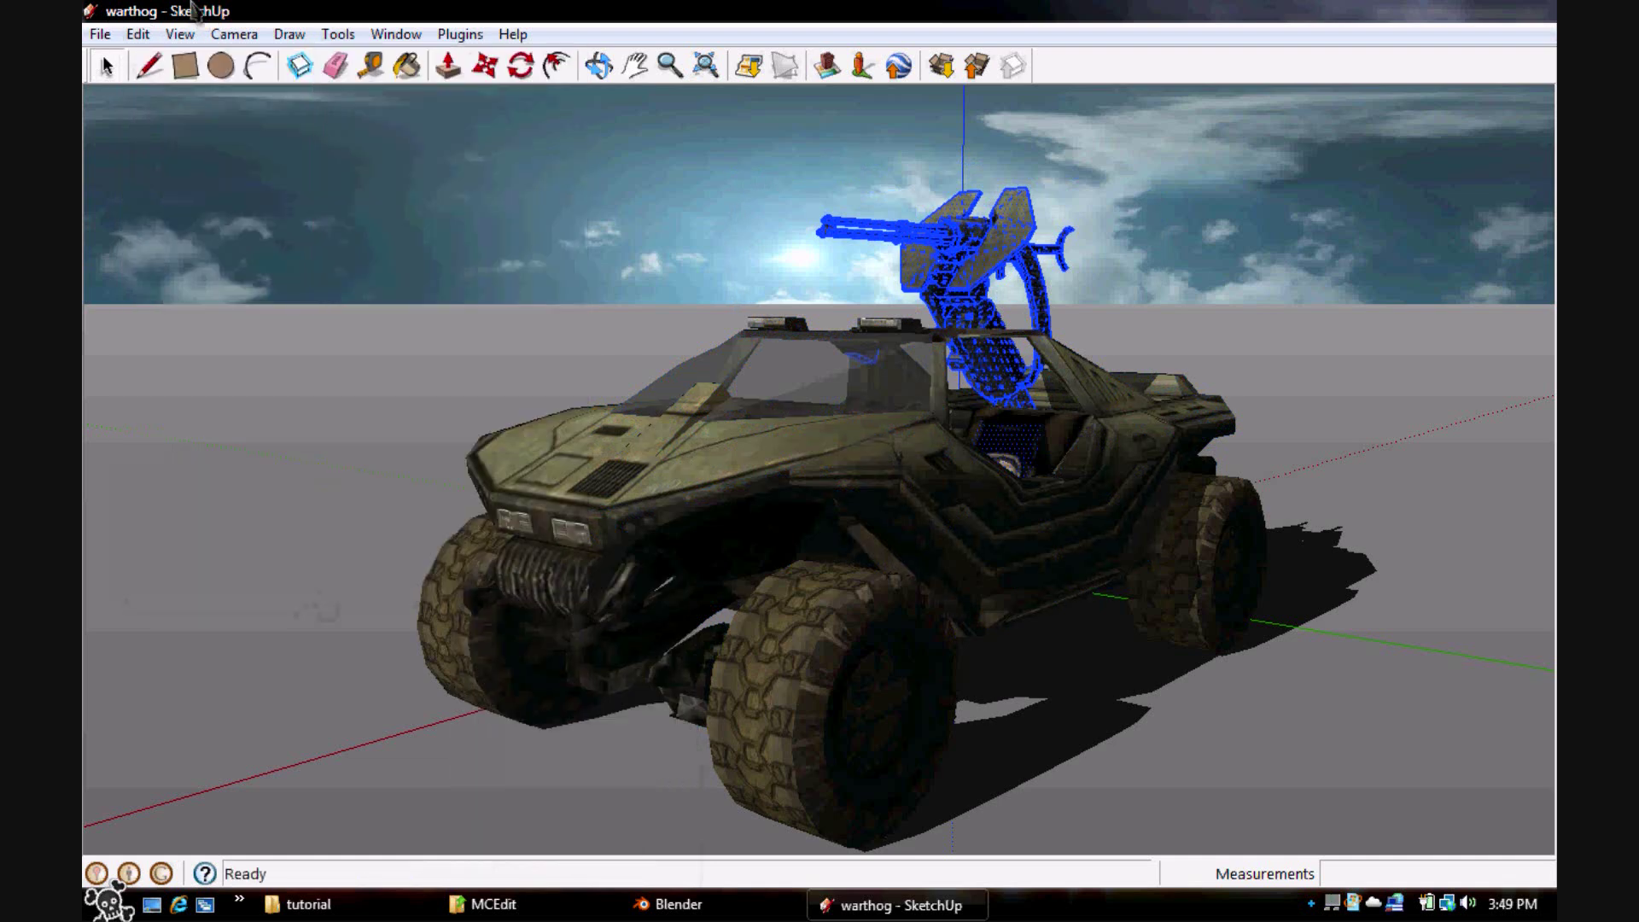
# Export the 3D model as a COLLADA (.dae) file named warthog into the desktop's tutorial folder.
pyautogui.click(100, 34)
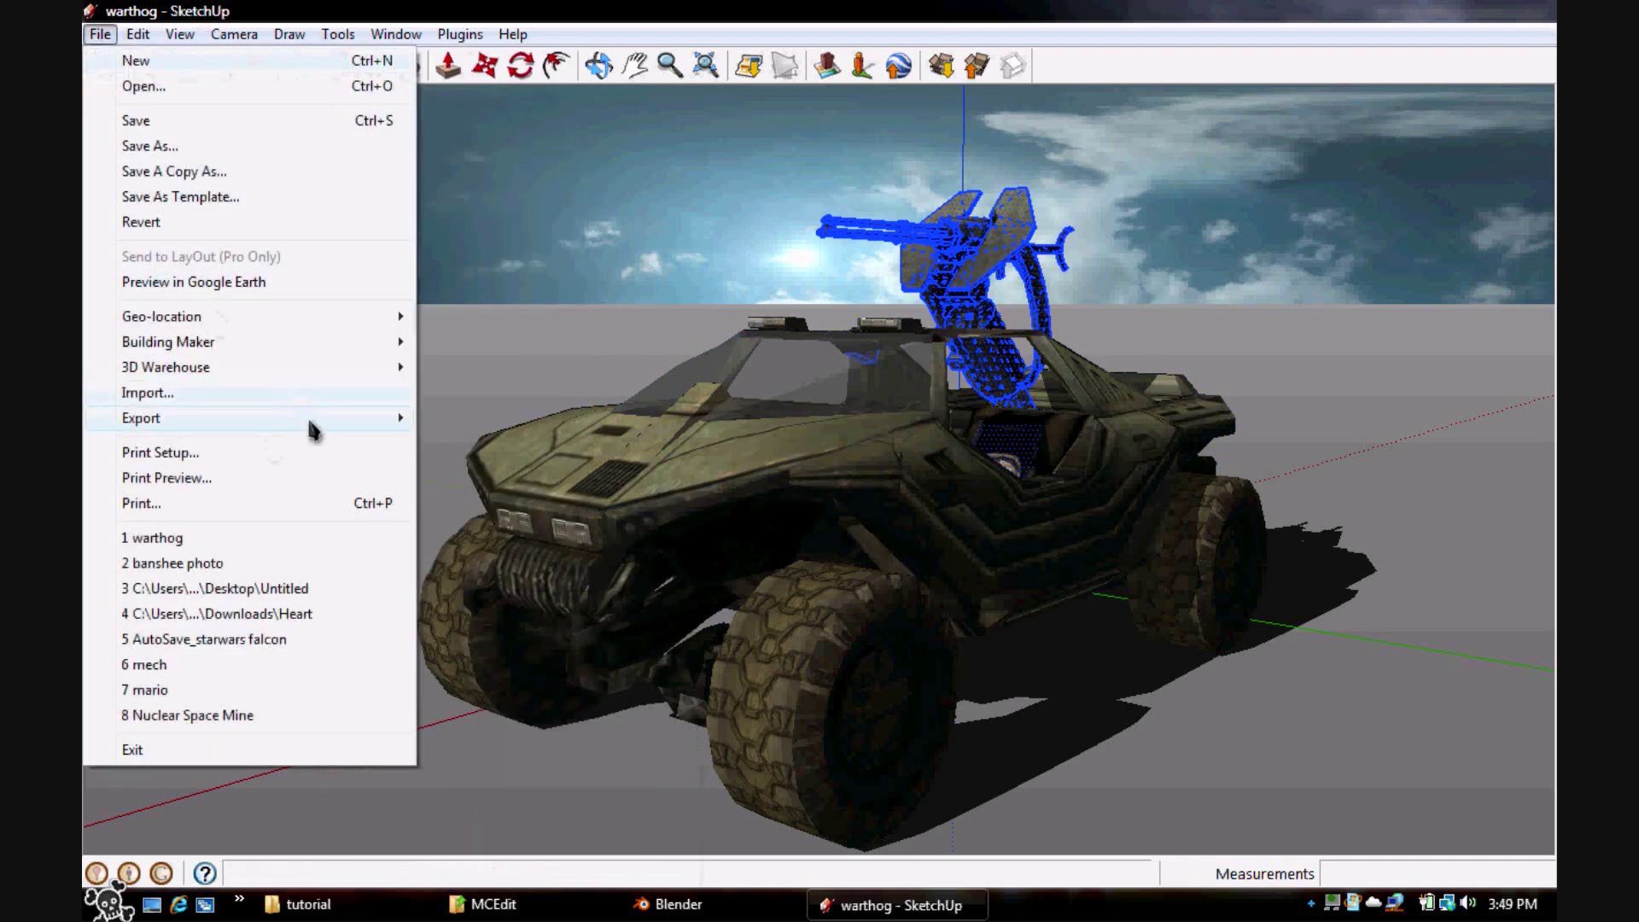
pyautogui.moveTo(390, 419)
pyautogui.click(483, 417)
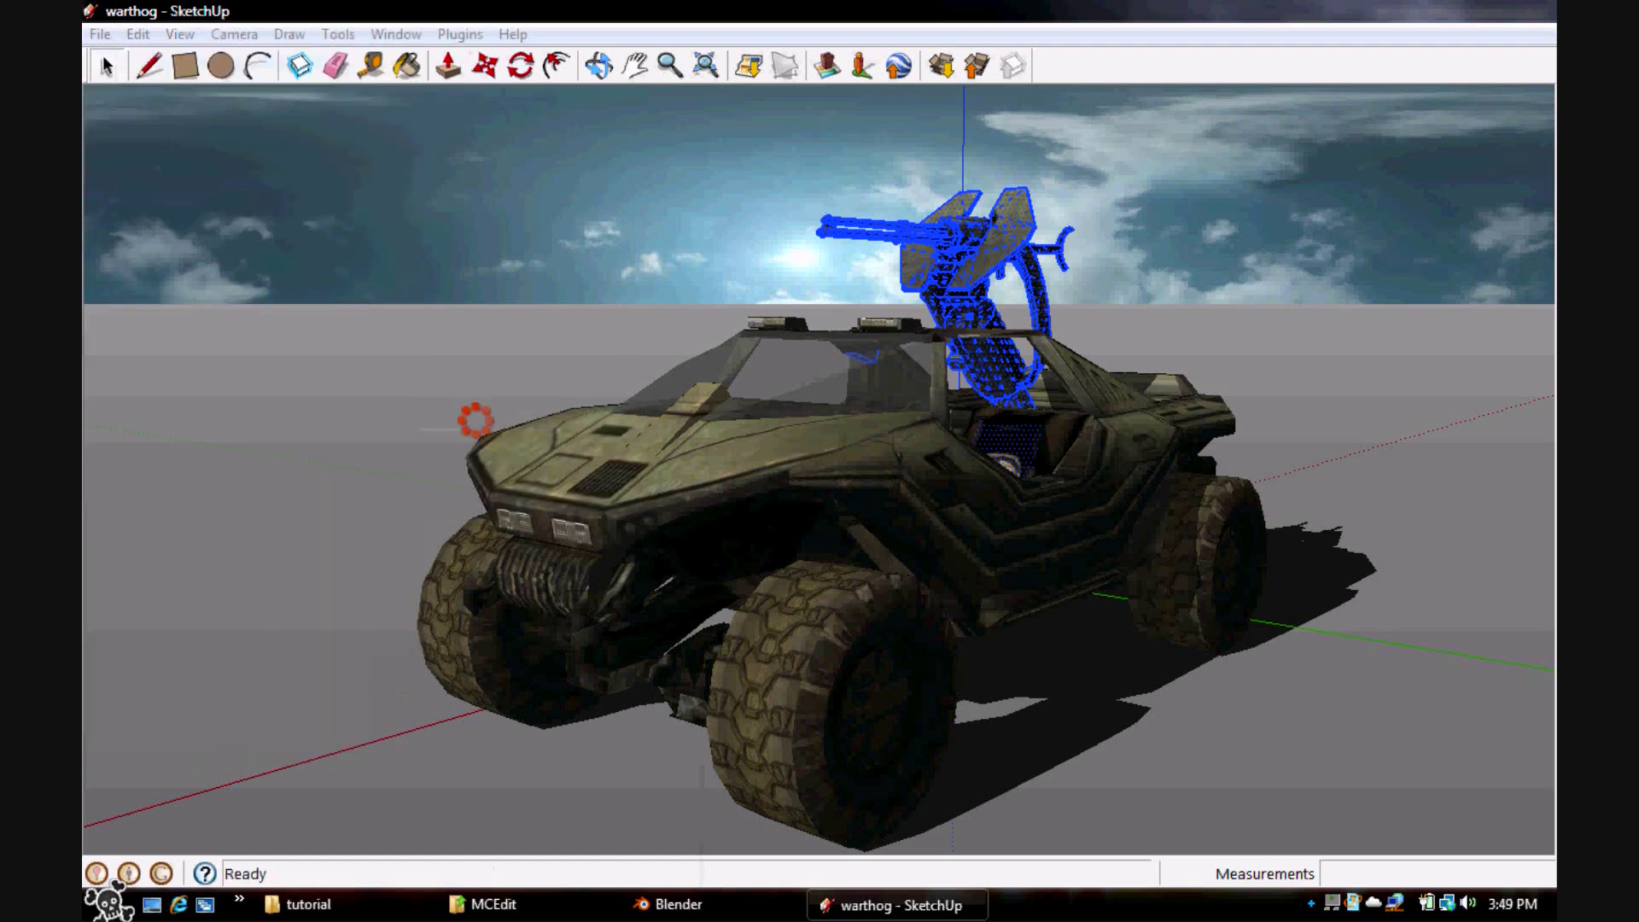
pyautogui.click(596, 363)
pyautogui.moveTo(1324, 341); pyautogui.dragTo(1280, 446)
pyautogui.doubleClick(958, 503)
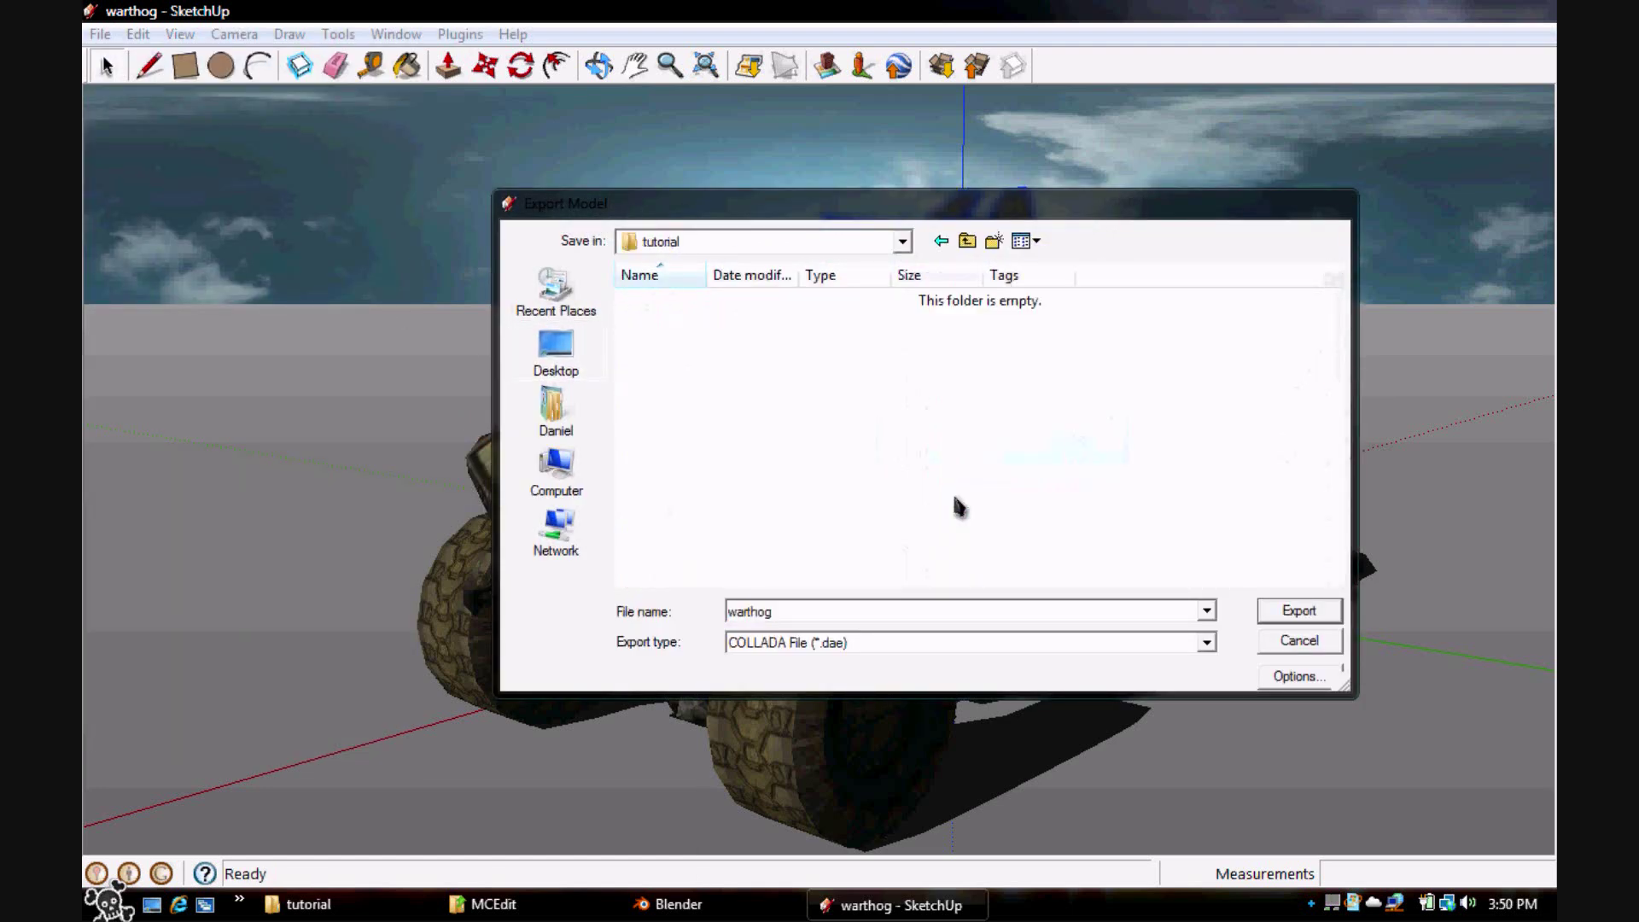
pyautogui.click(1299, 611)
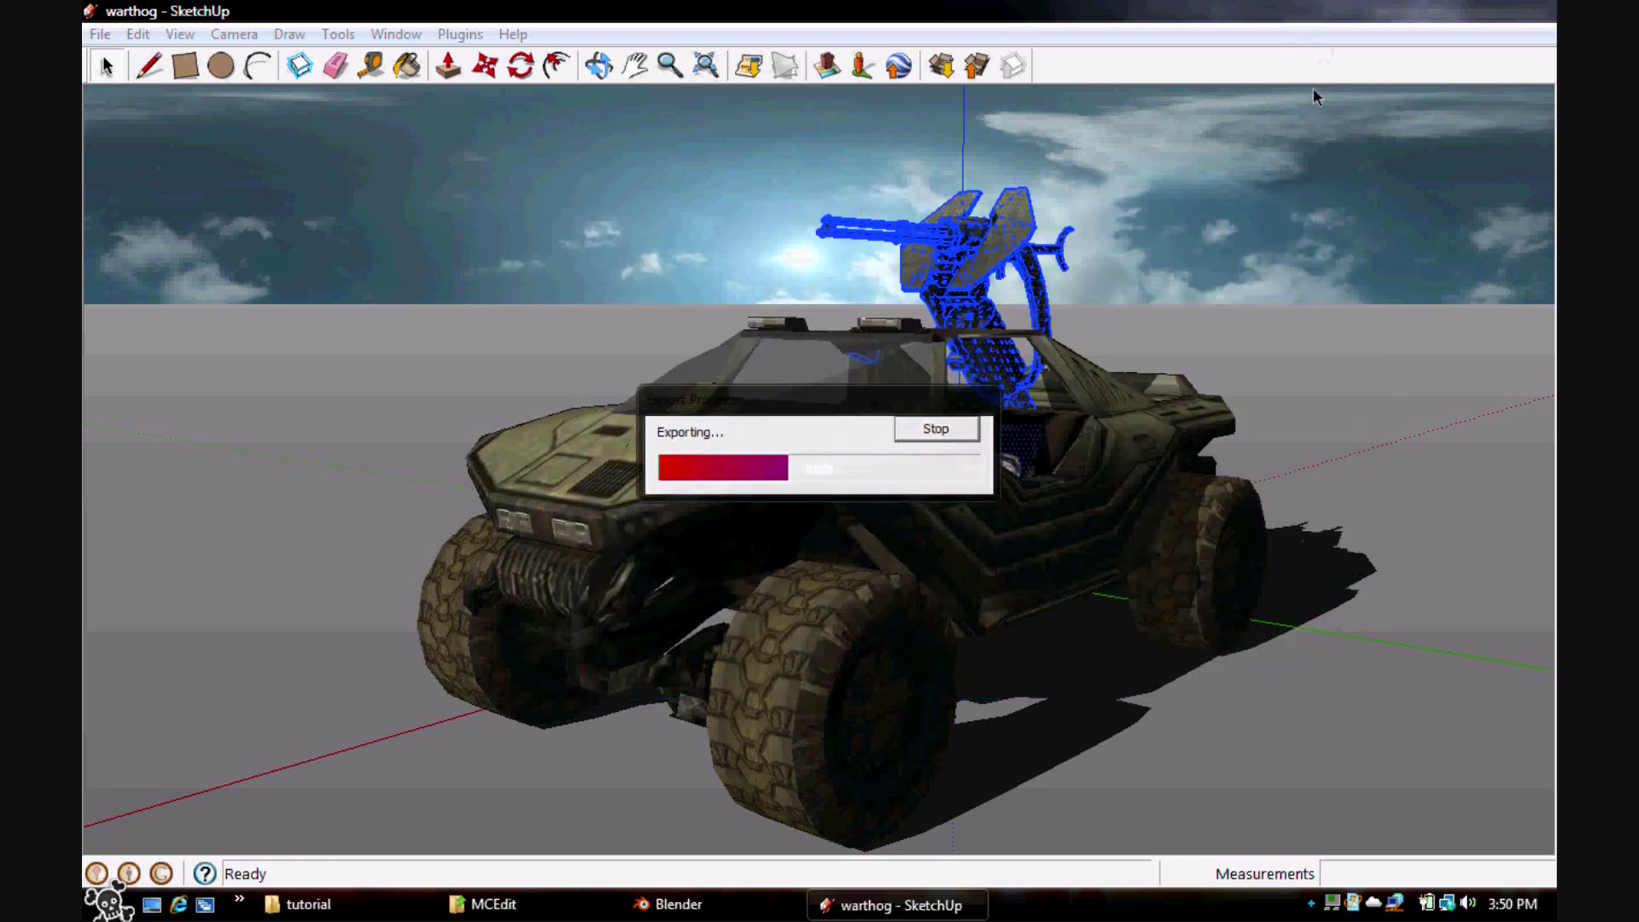
# Close SketchUp without saving the changes to warthog, switch to Blender and dismiss its splash screen.
pyautogui.click(1540, 10)
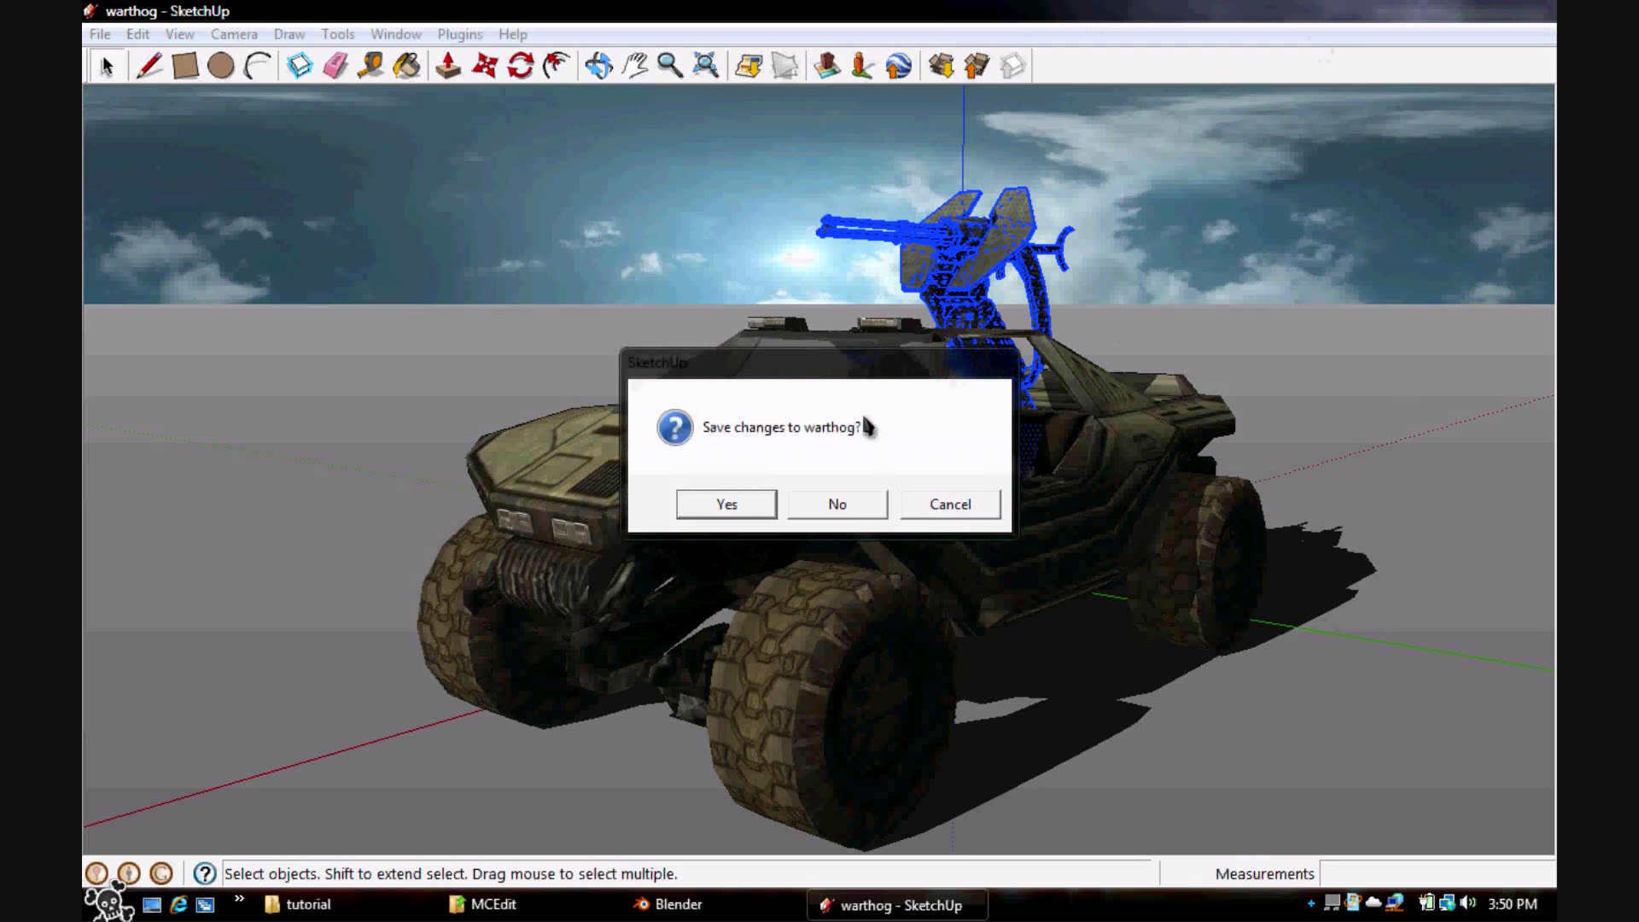
pyautogui.click(840, 504)
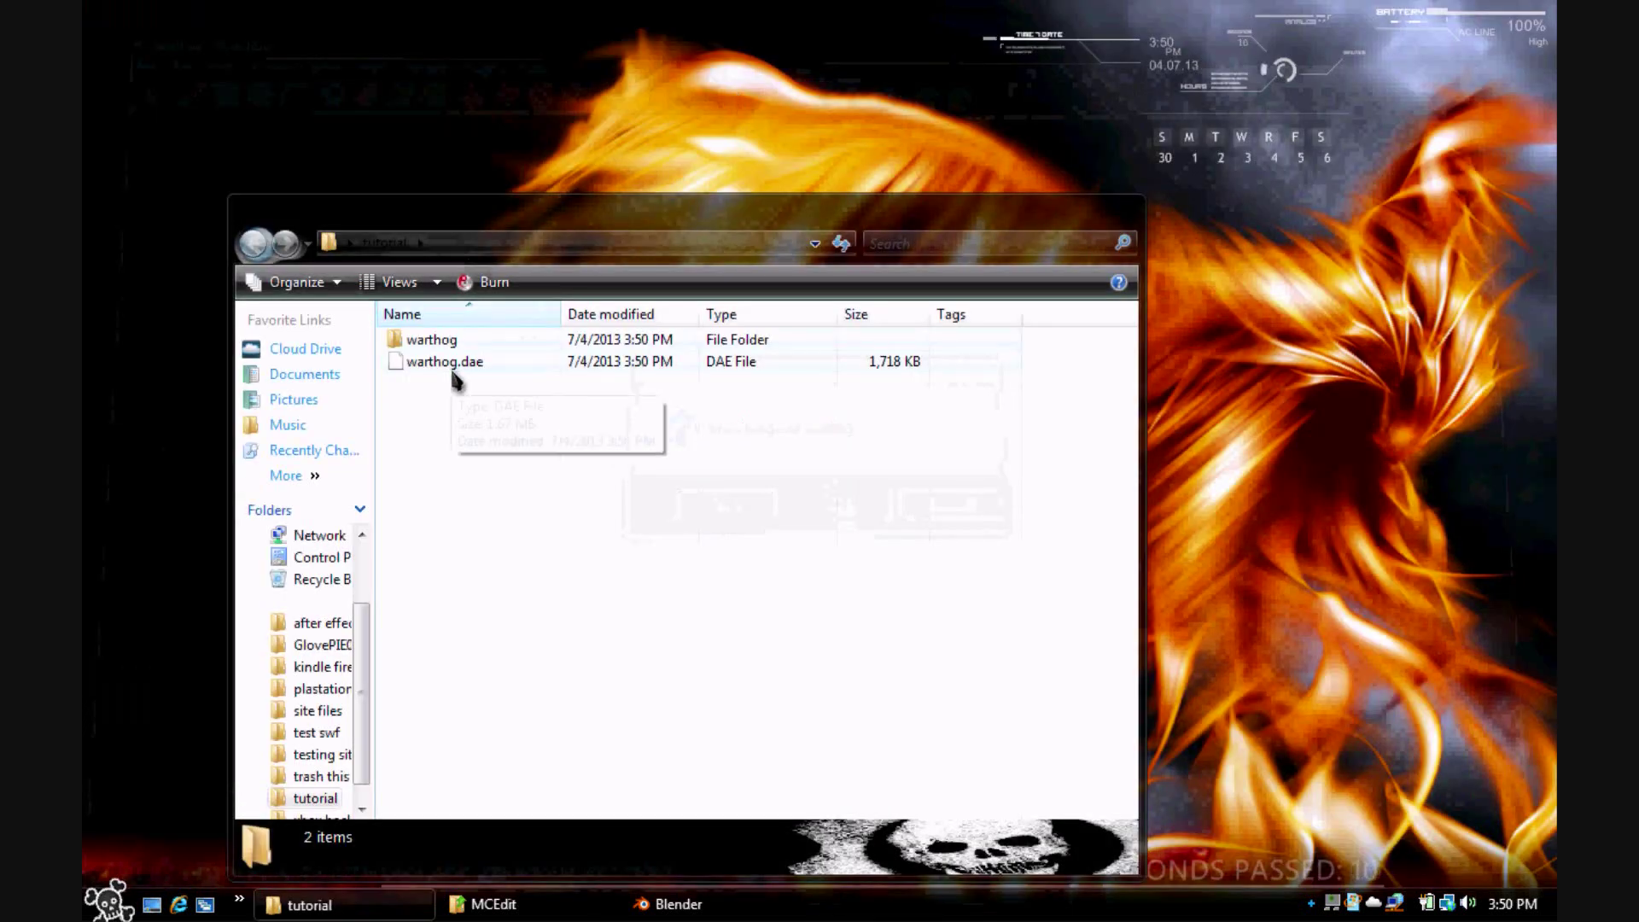
pyautogui.doubleClick(440, 361)
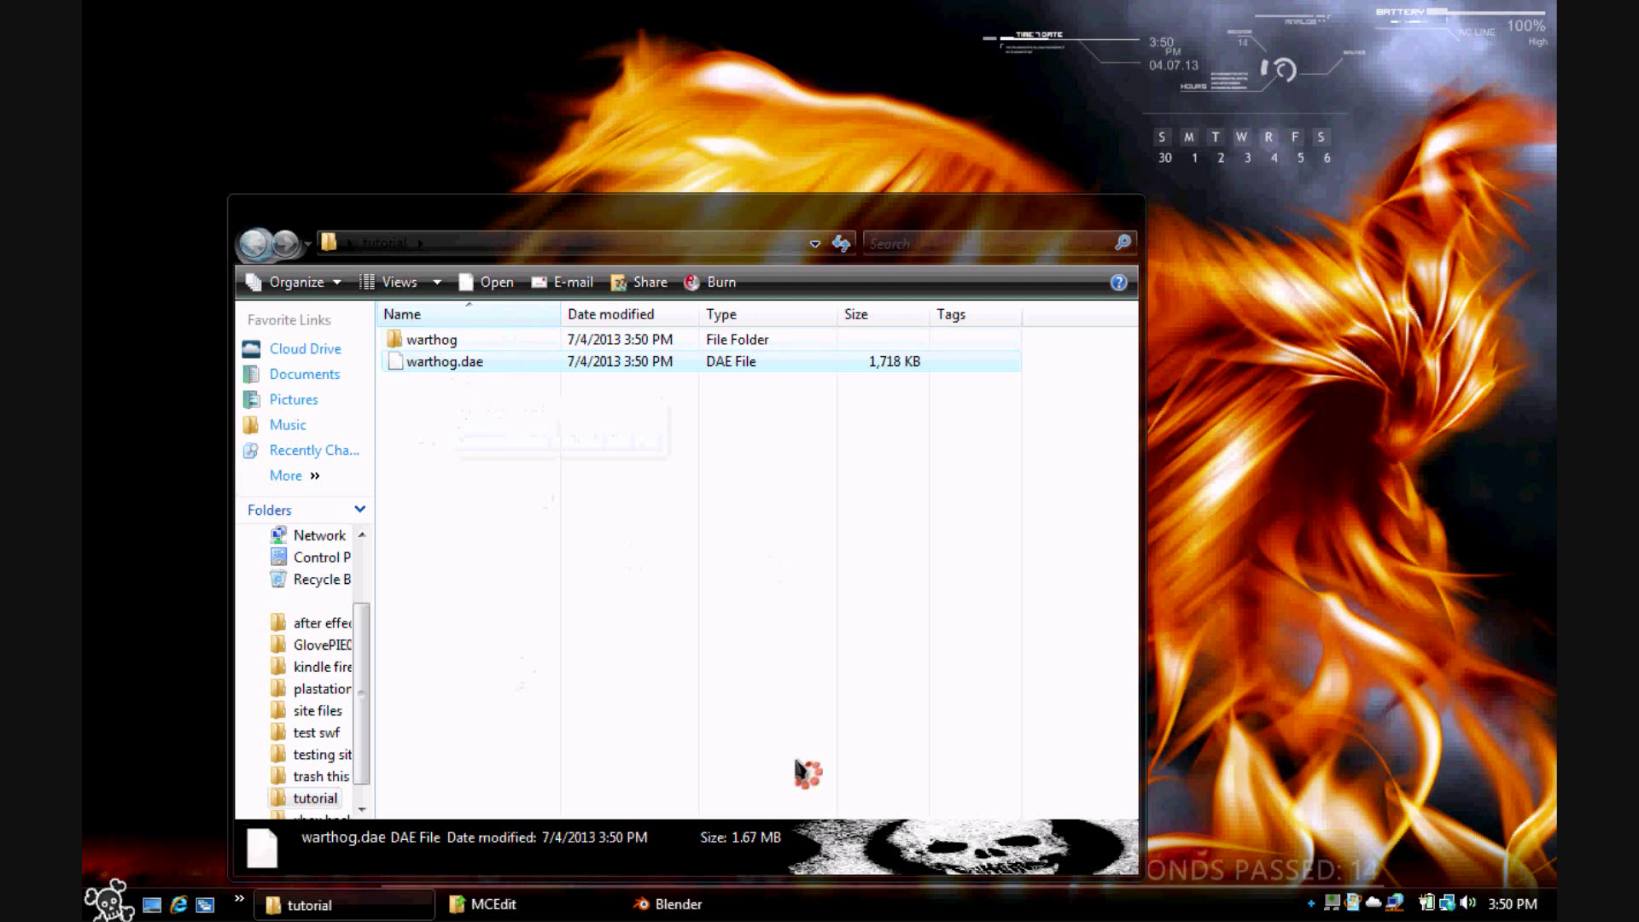
pyautogui.click(679, 904)
pyautogui.click(452, 250)
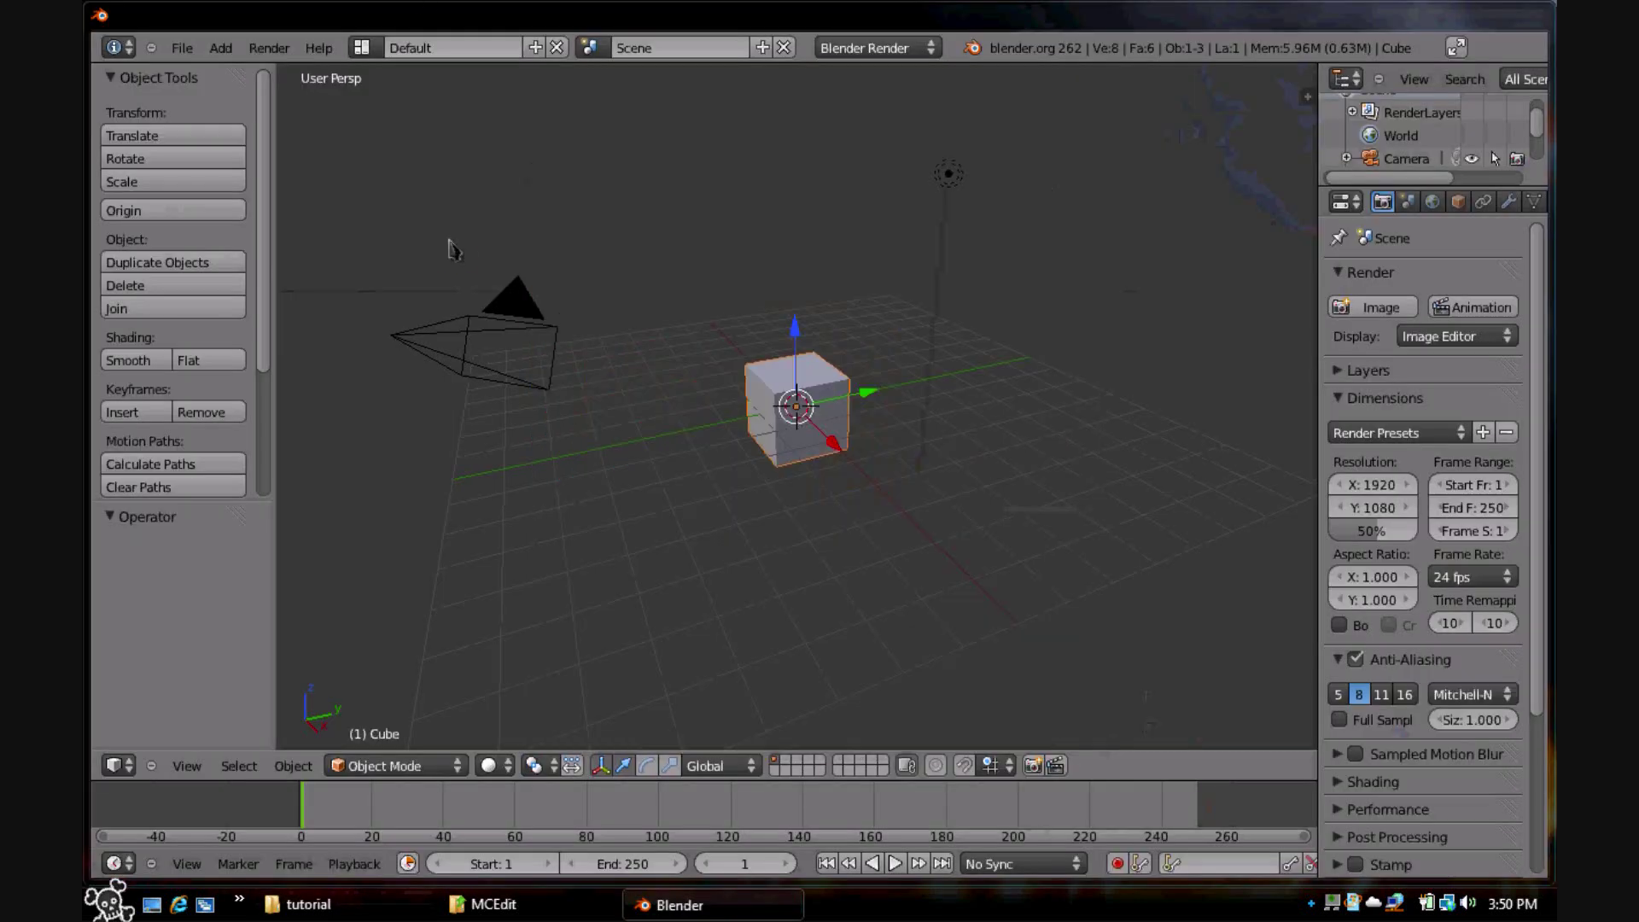
# Delete the default camera, cube and lamp from the Blender scene.
pyautogui.rightClick(478, 320)
pyautogui.press('x')
pyautogui.press('x')
pyautogui.click(482, 340)
pyautogui.rightClick(773, 393)
pyautogui.press('x')
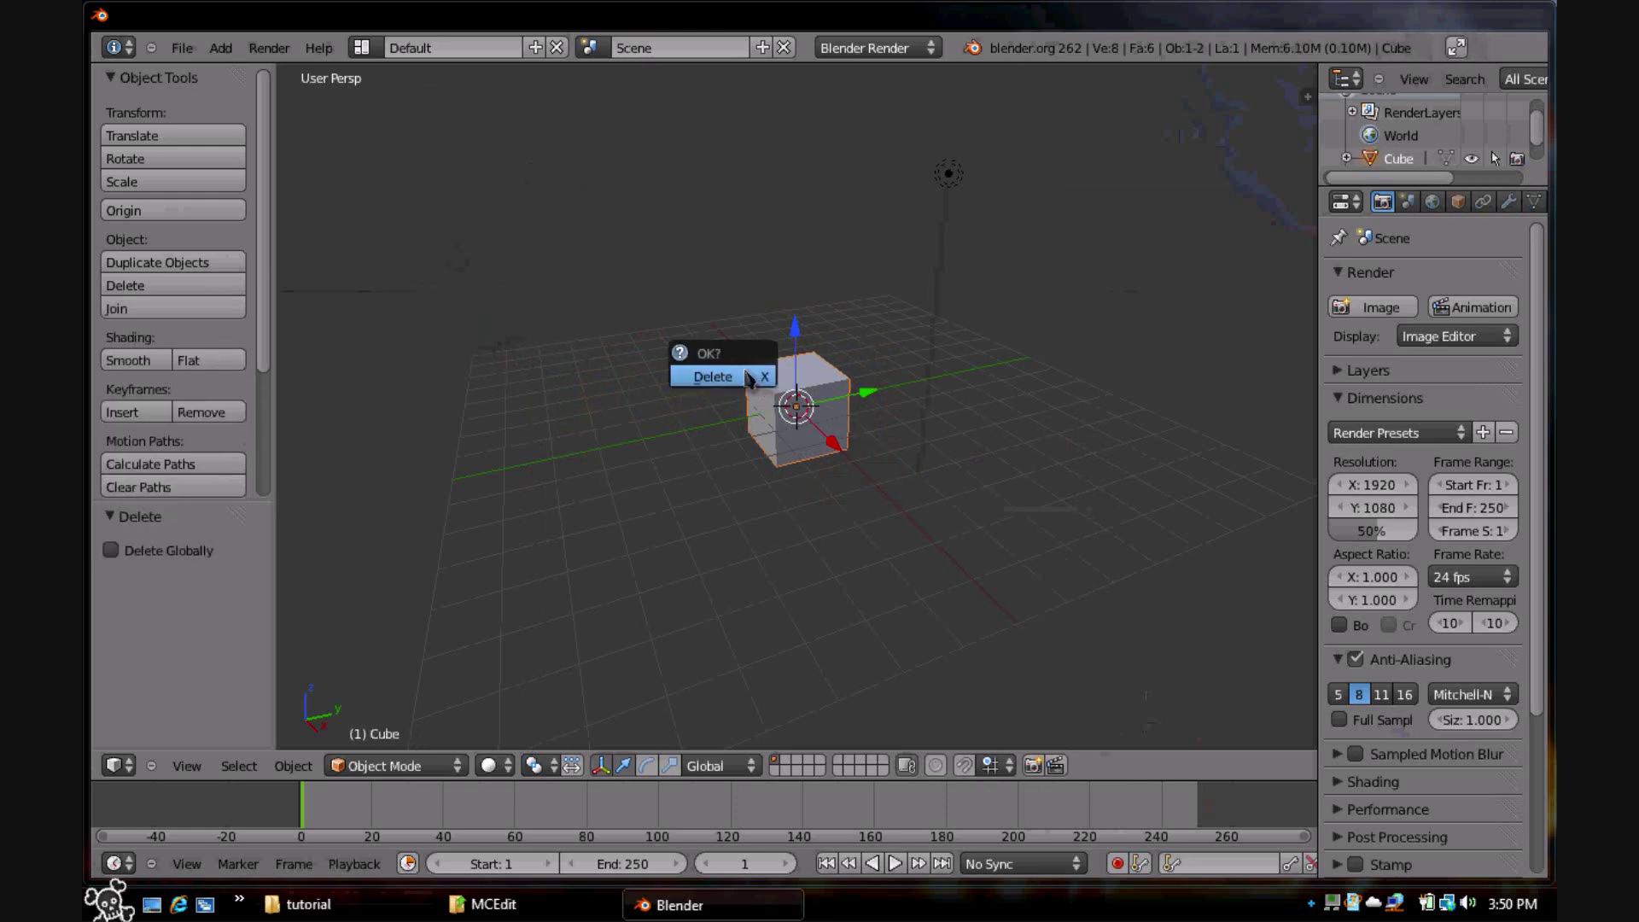
pyautogui.click(747, 371)
pyautogui.rightClick(948, 174)
pyautogui.press('x')
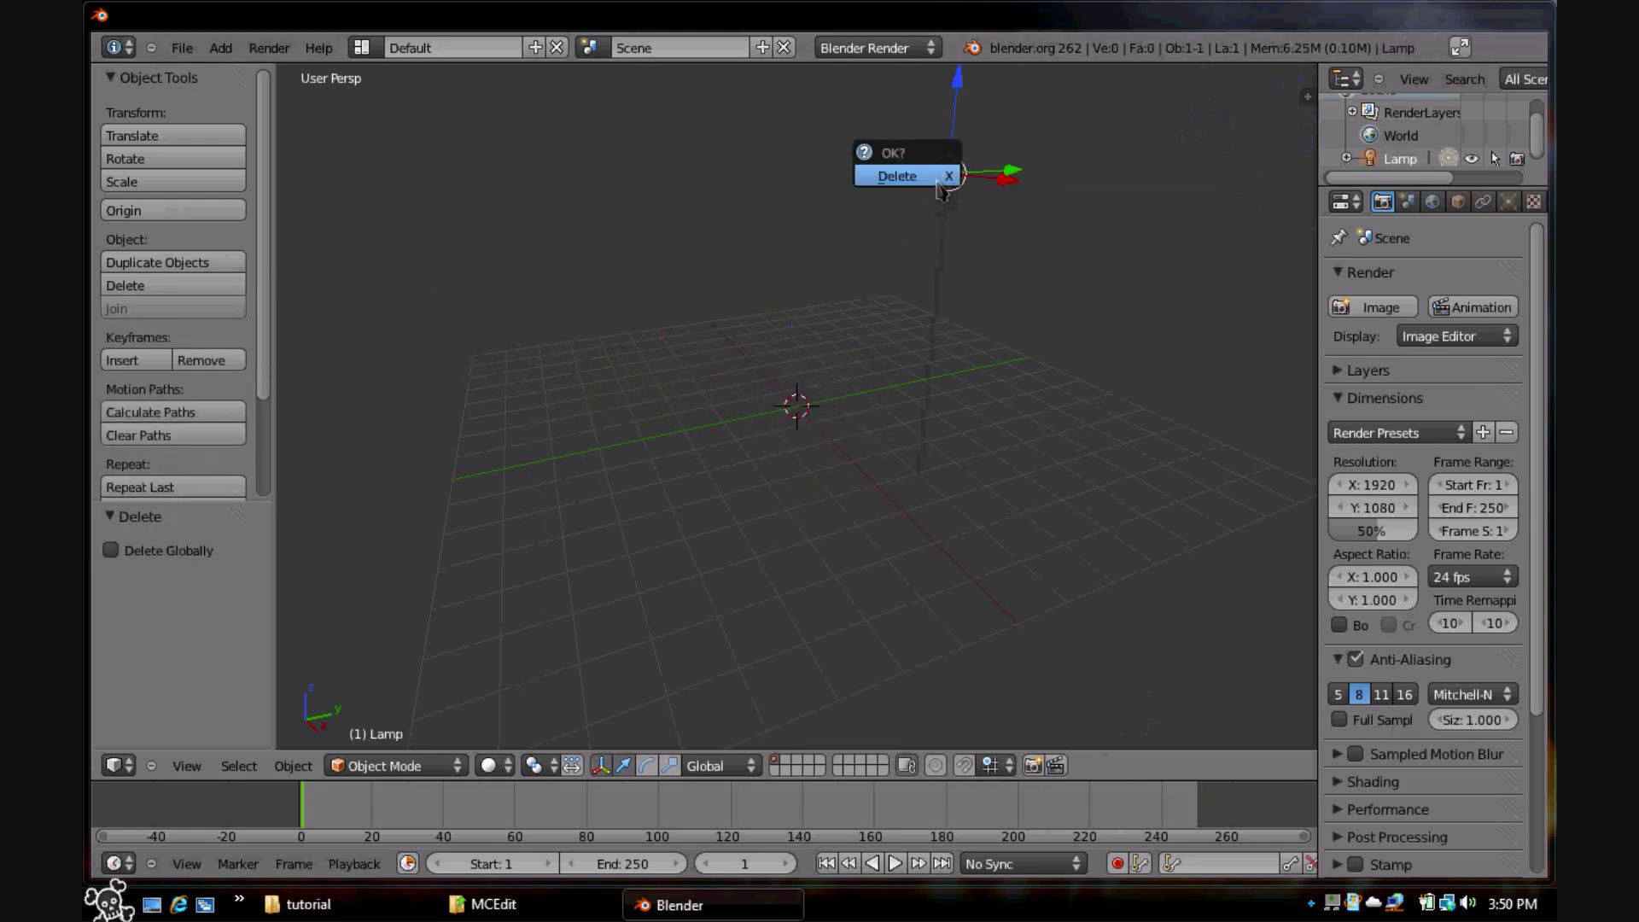
pyautogui.click(940, 174)
# Import the COLLADA file warthog.dae from the desktop's tutorial folder.
pyautogui.click(179, 47)
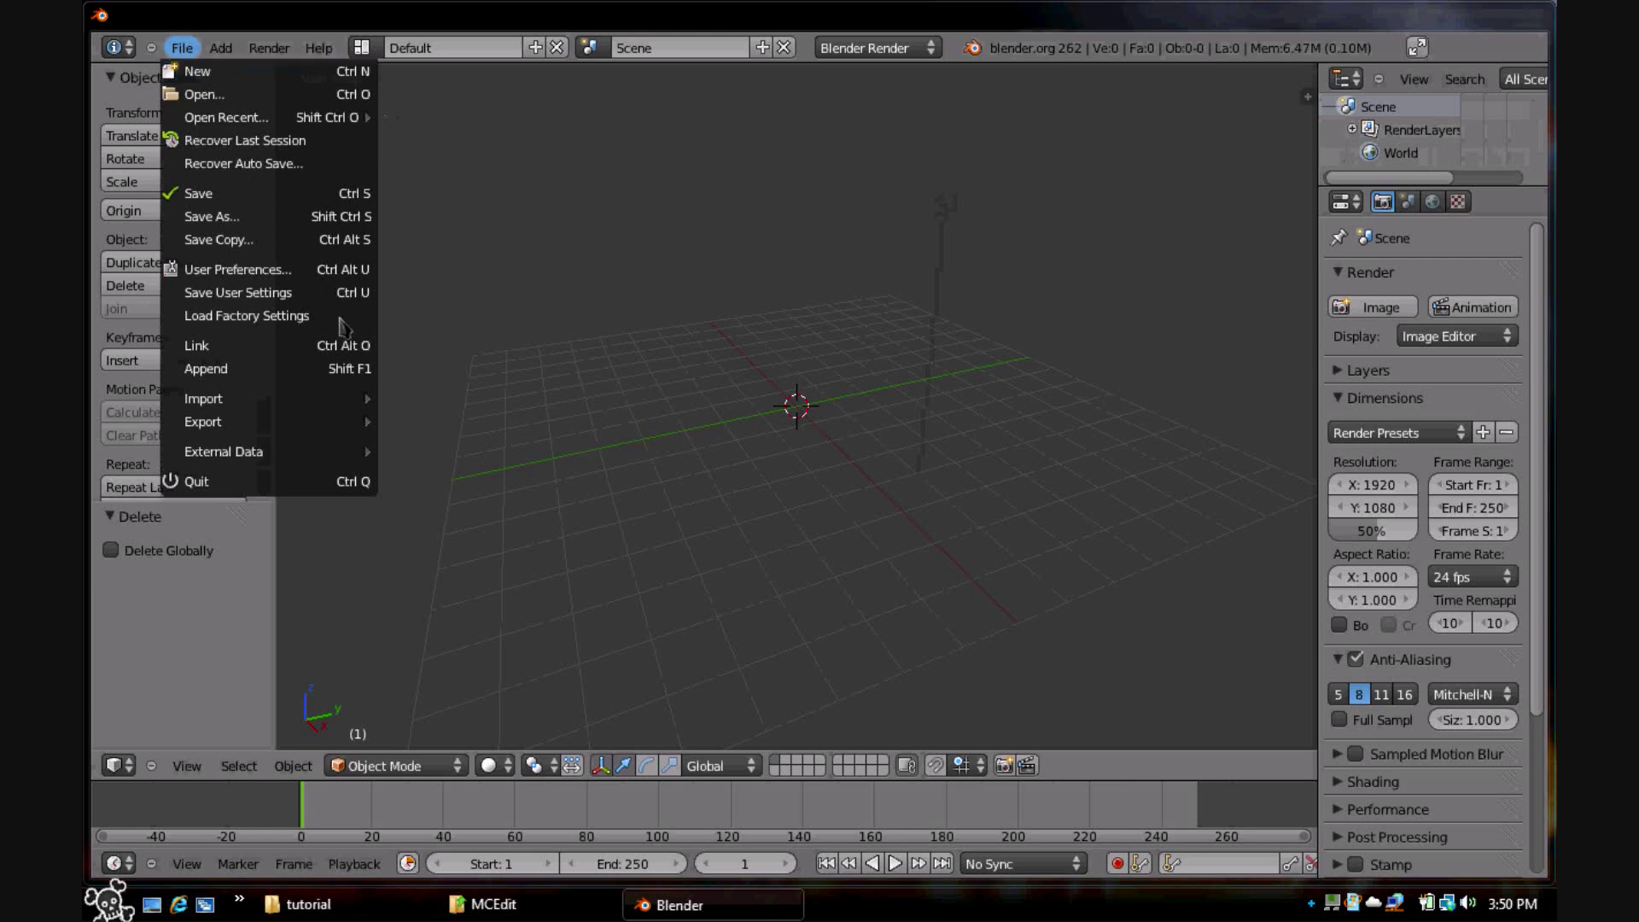
pyautogui.moveTo(348, 400)
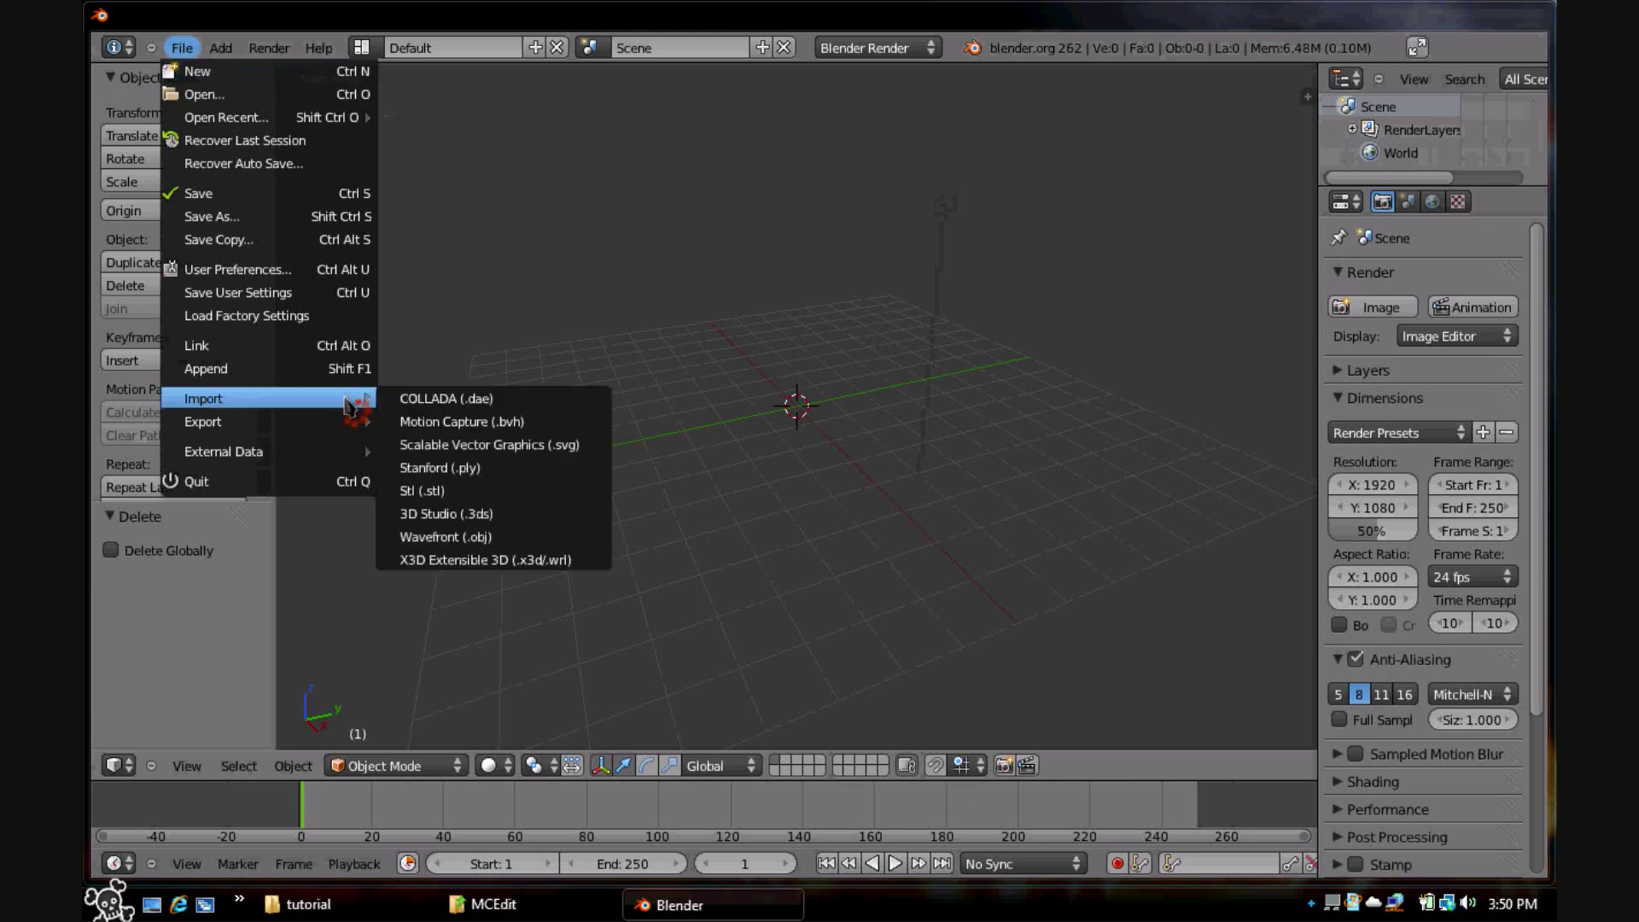
pyautogui.click(404, 399)
pyautogui.click(137, 358)
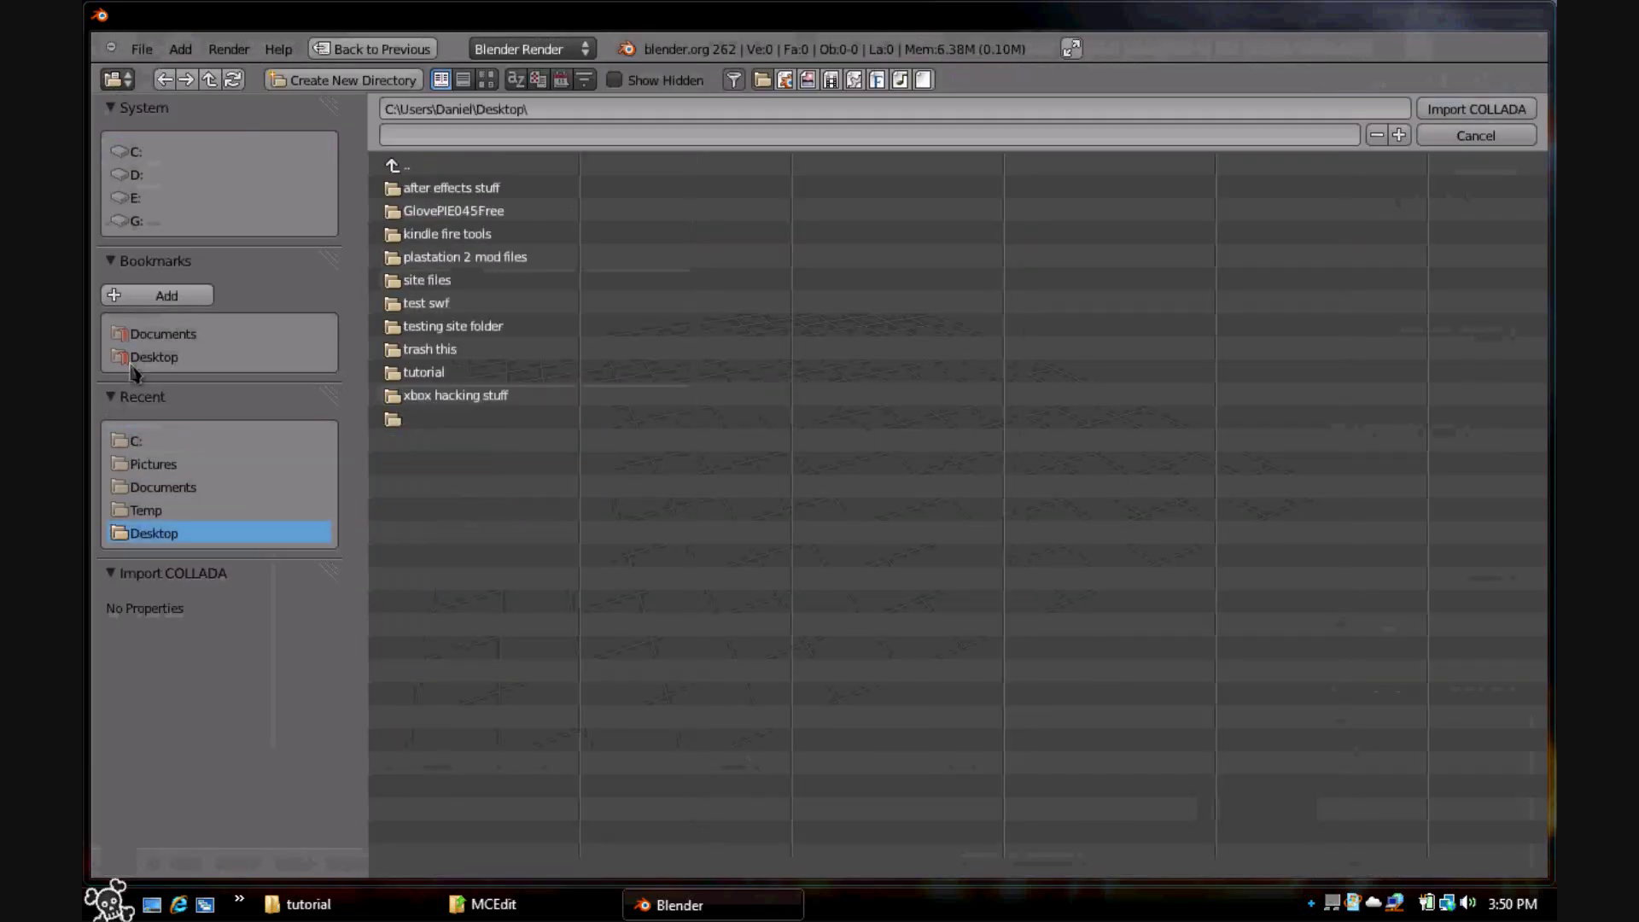
pyautogui.click(416, 373)
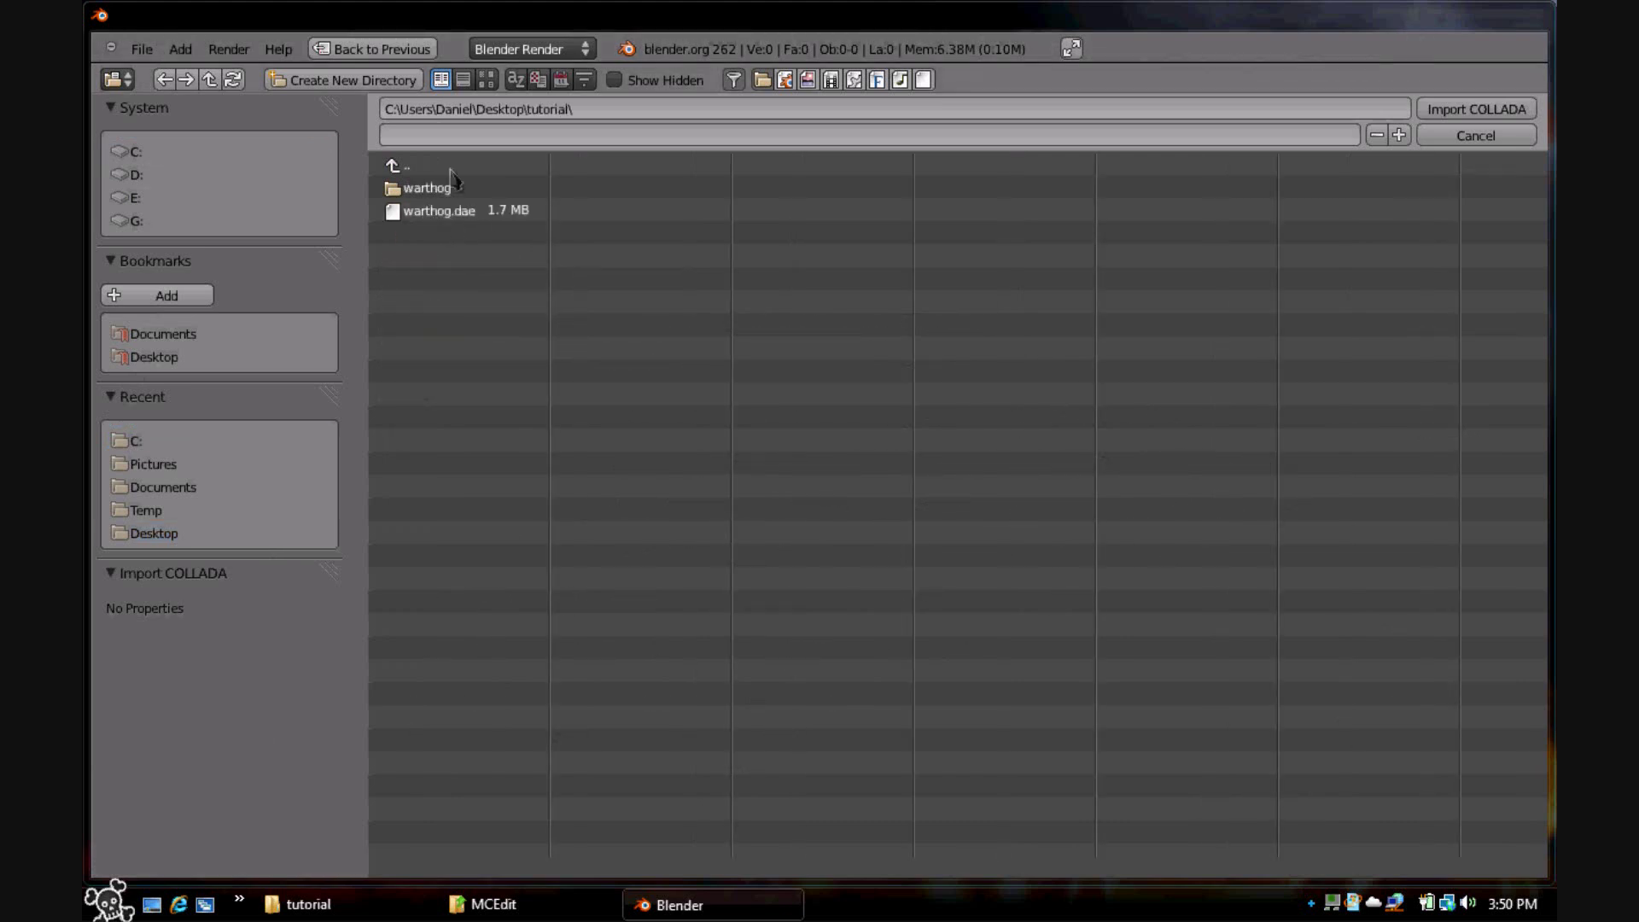
pyautogui.click(428, 213)
pyautogui.doubleClick(430, 215)
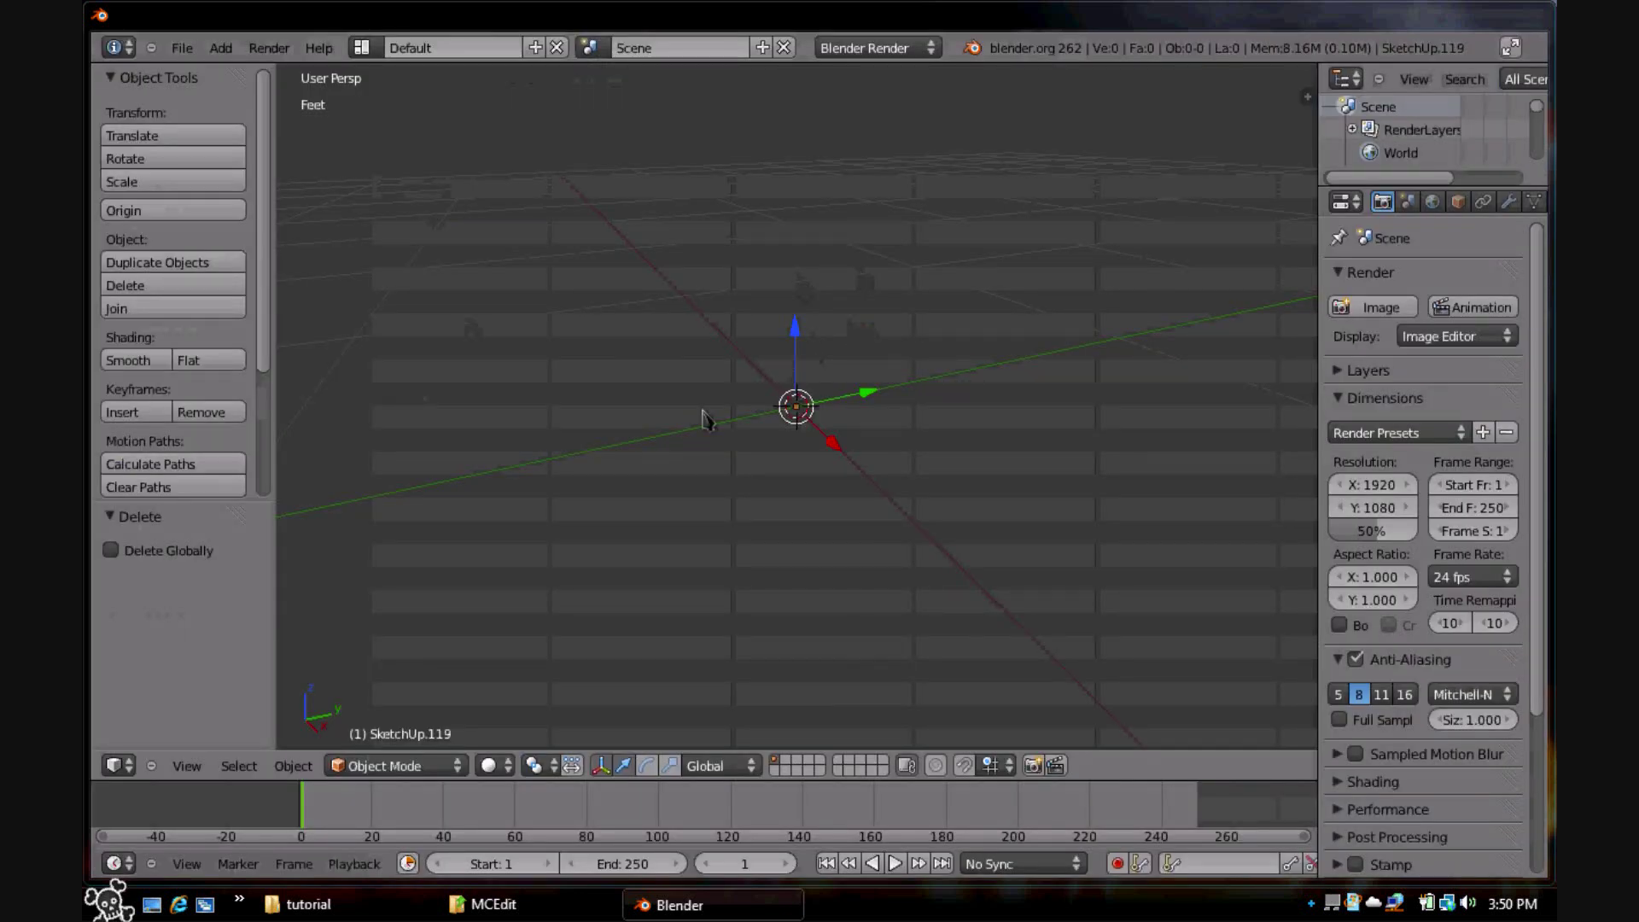
# Select all imported warthog objects and scale them down uniformly to about 0.07.
pyautogui.click(239, 766)
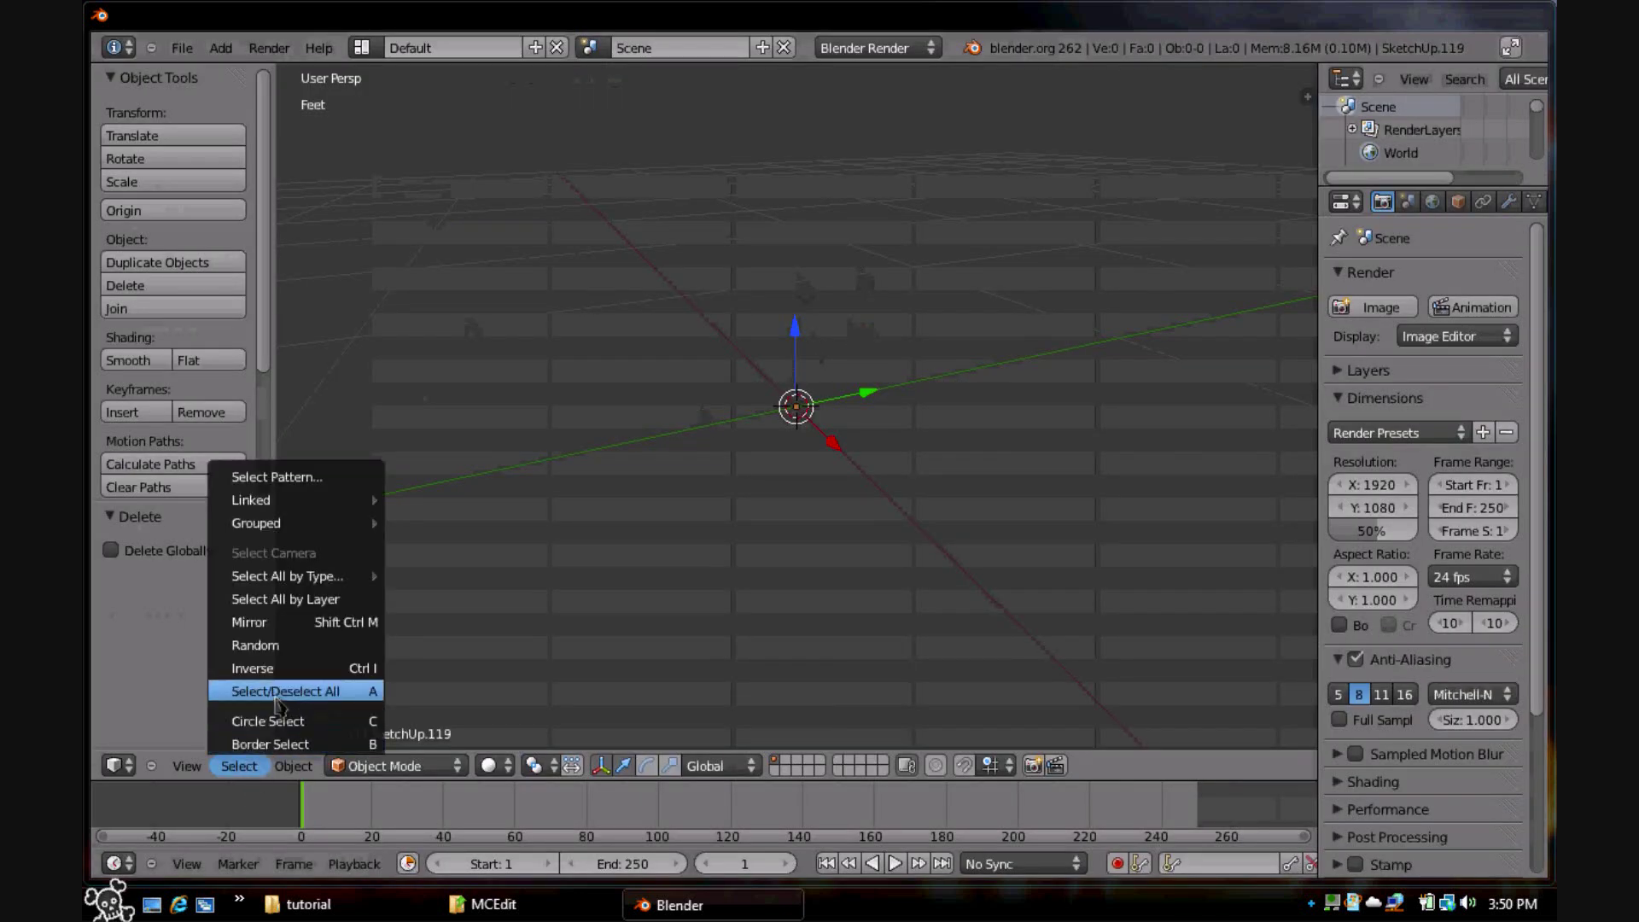
pyautogui.click(276, 691)
pyautogui.click(248, 765)
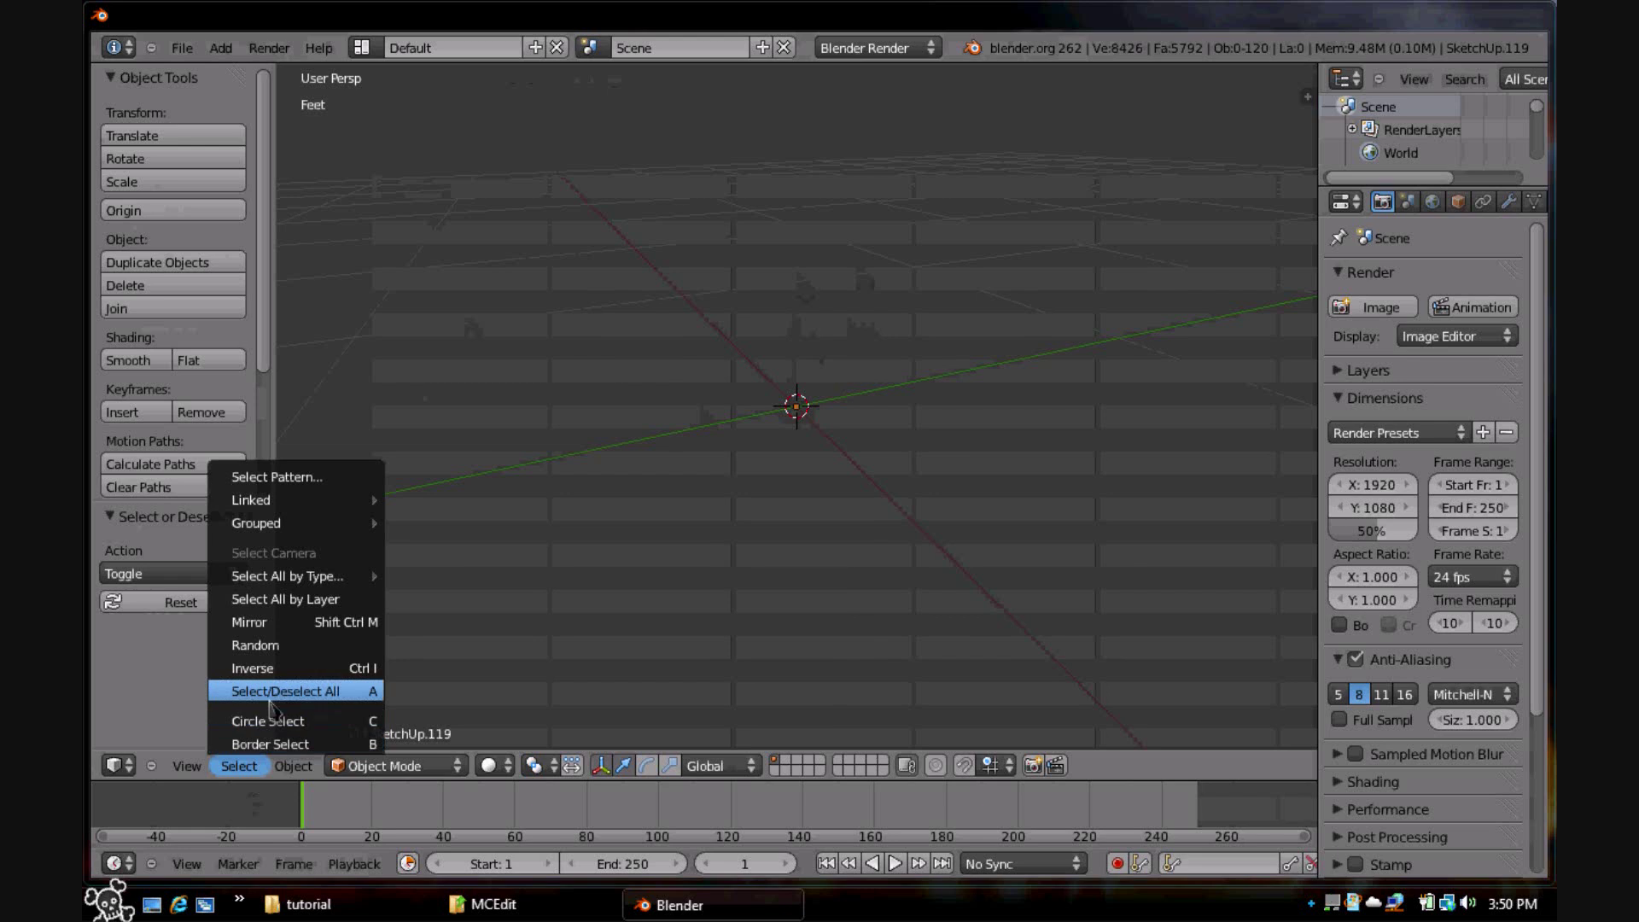
pyautogui.click(270, 698)
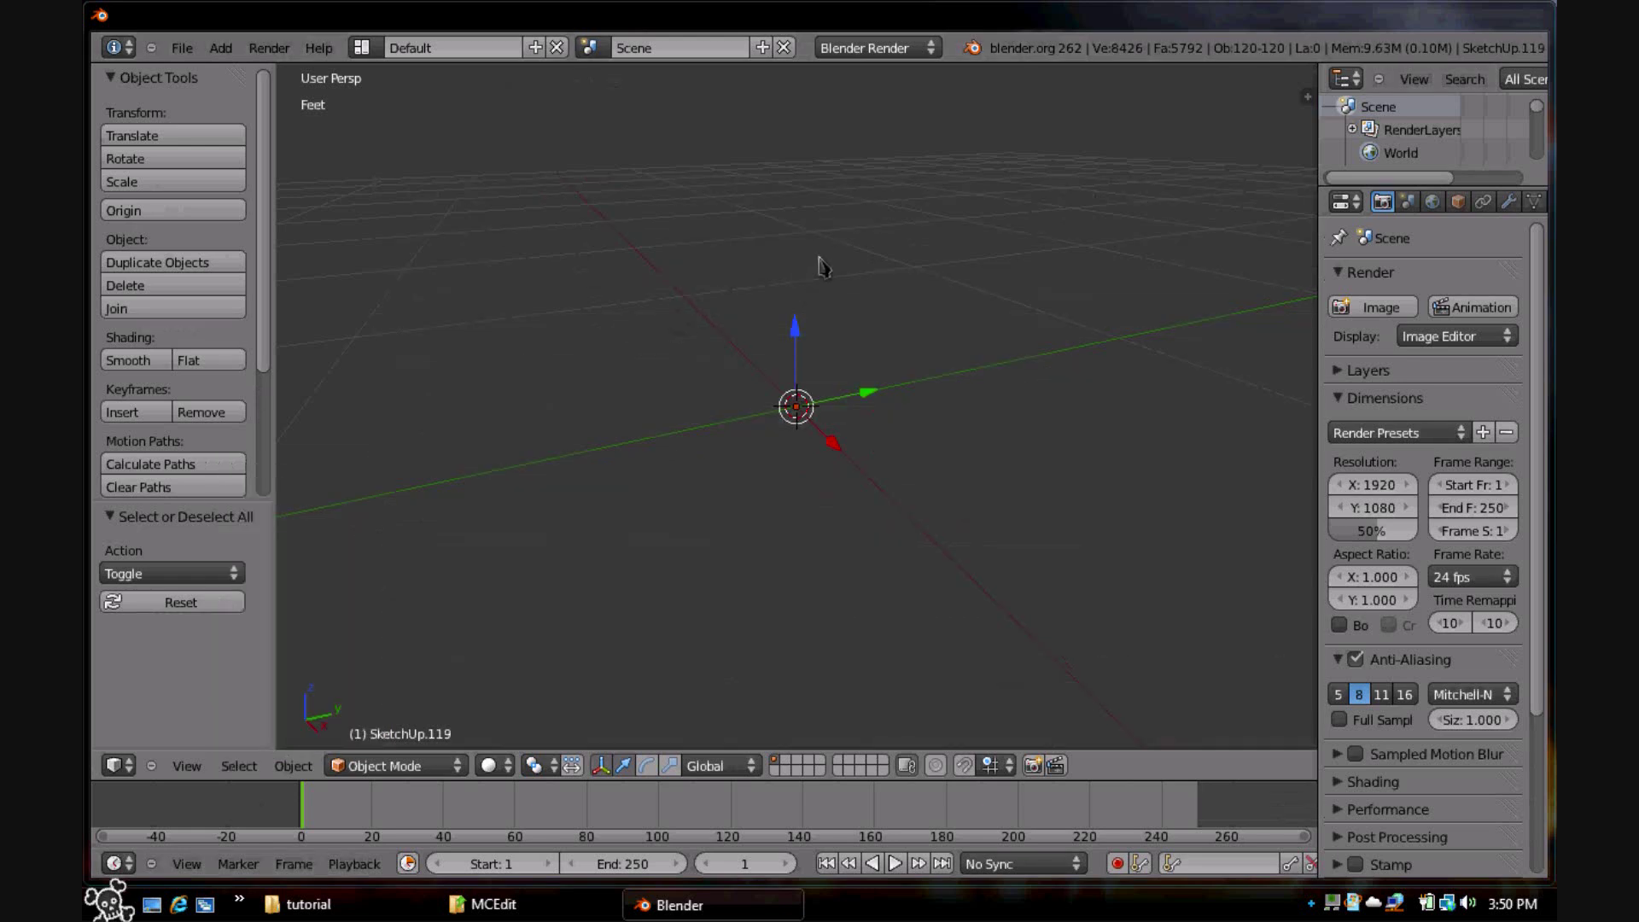
pyautogui.press('s')
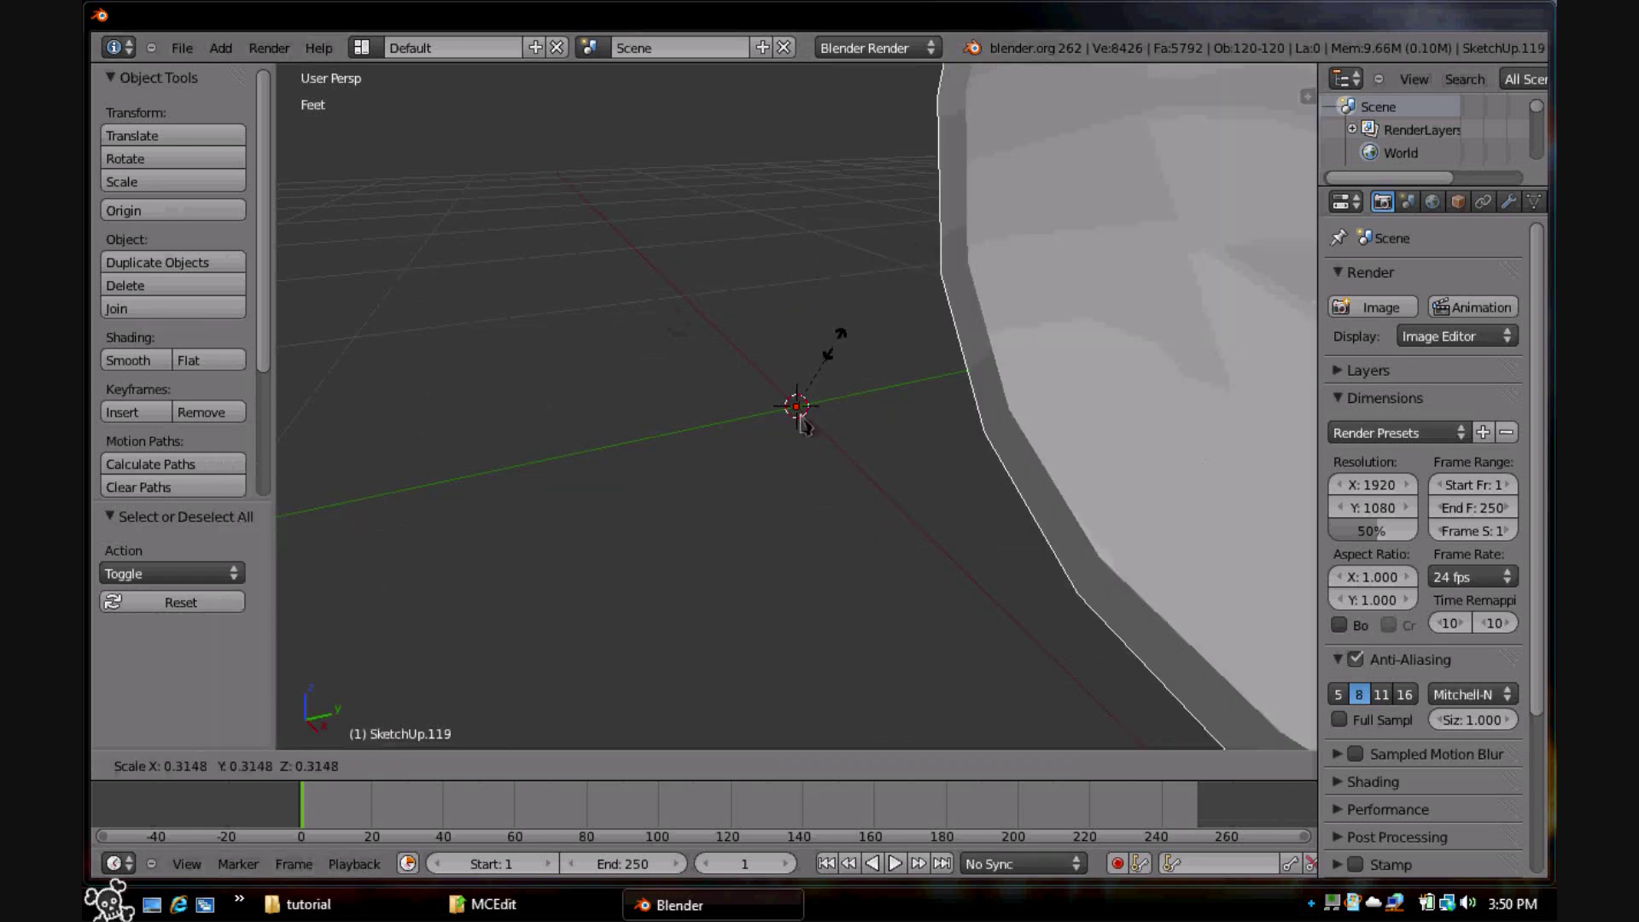
pyautogui.click(817, 405)
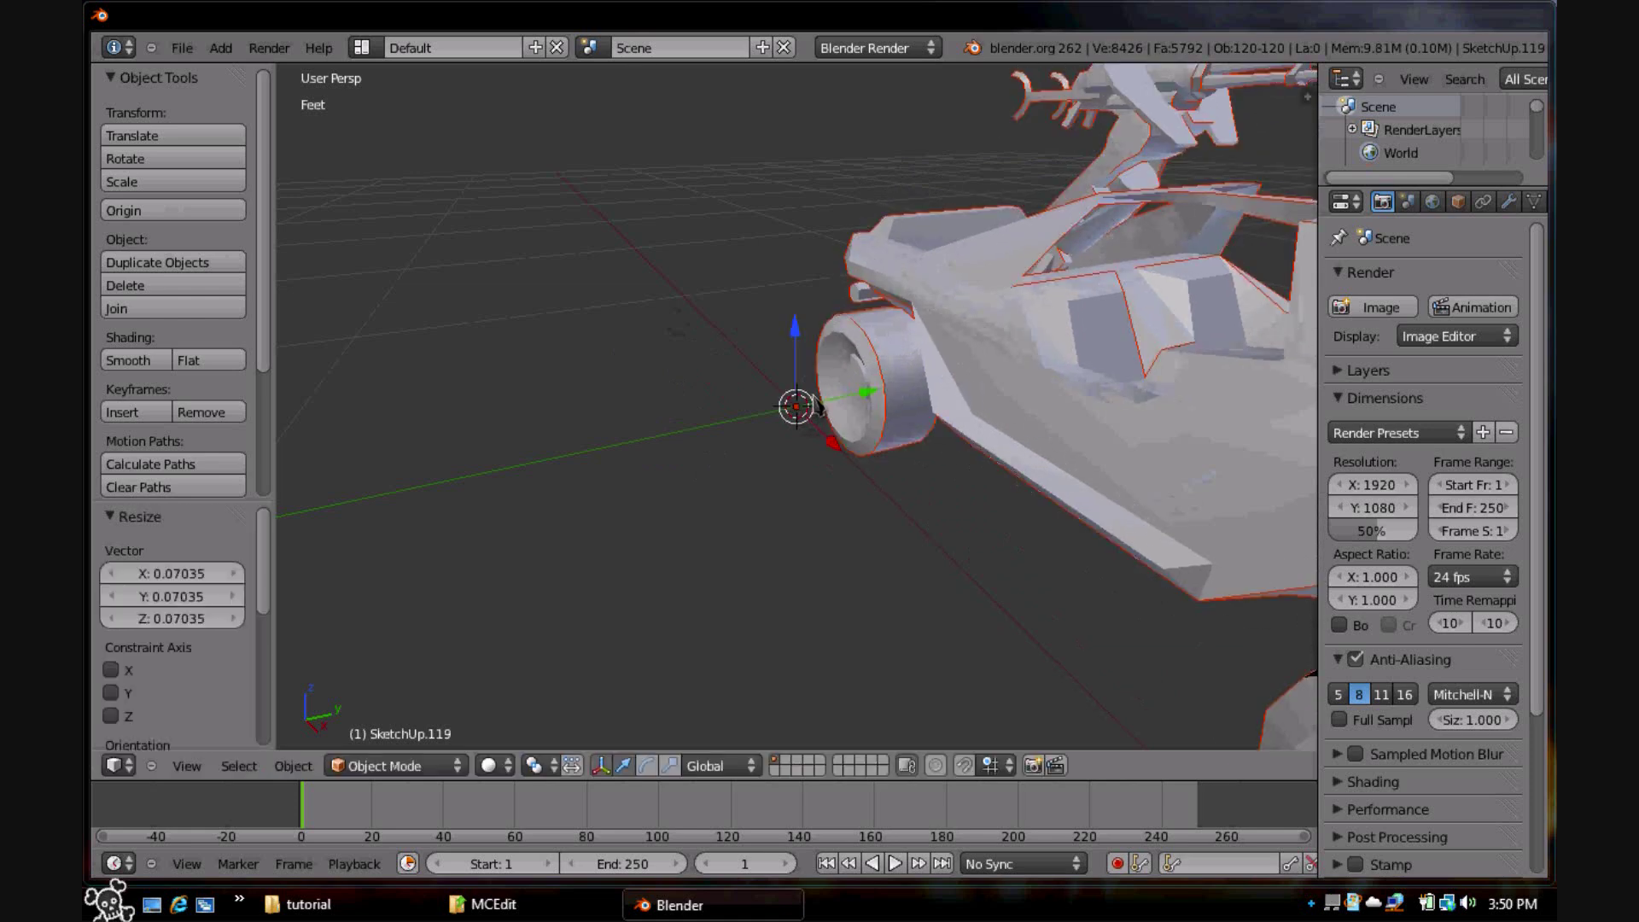
pyautogui.scroll(-1, 806, 442)
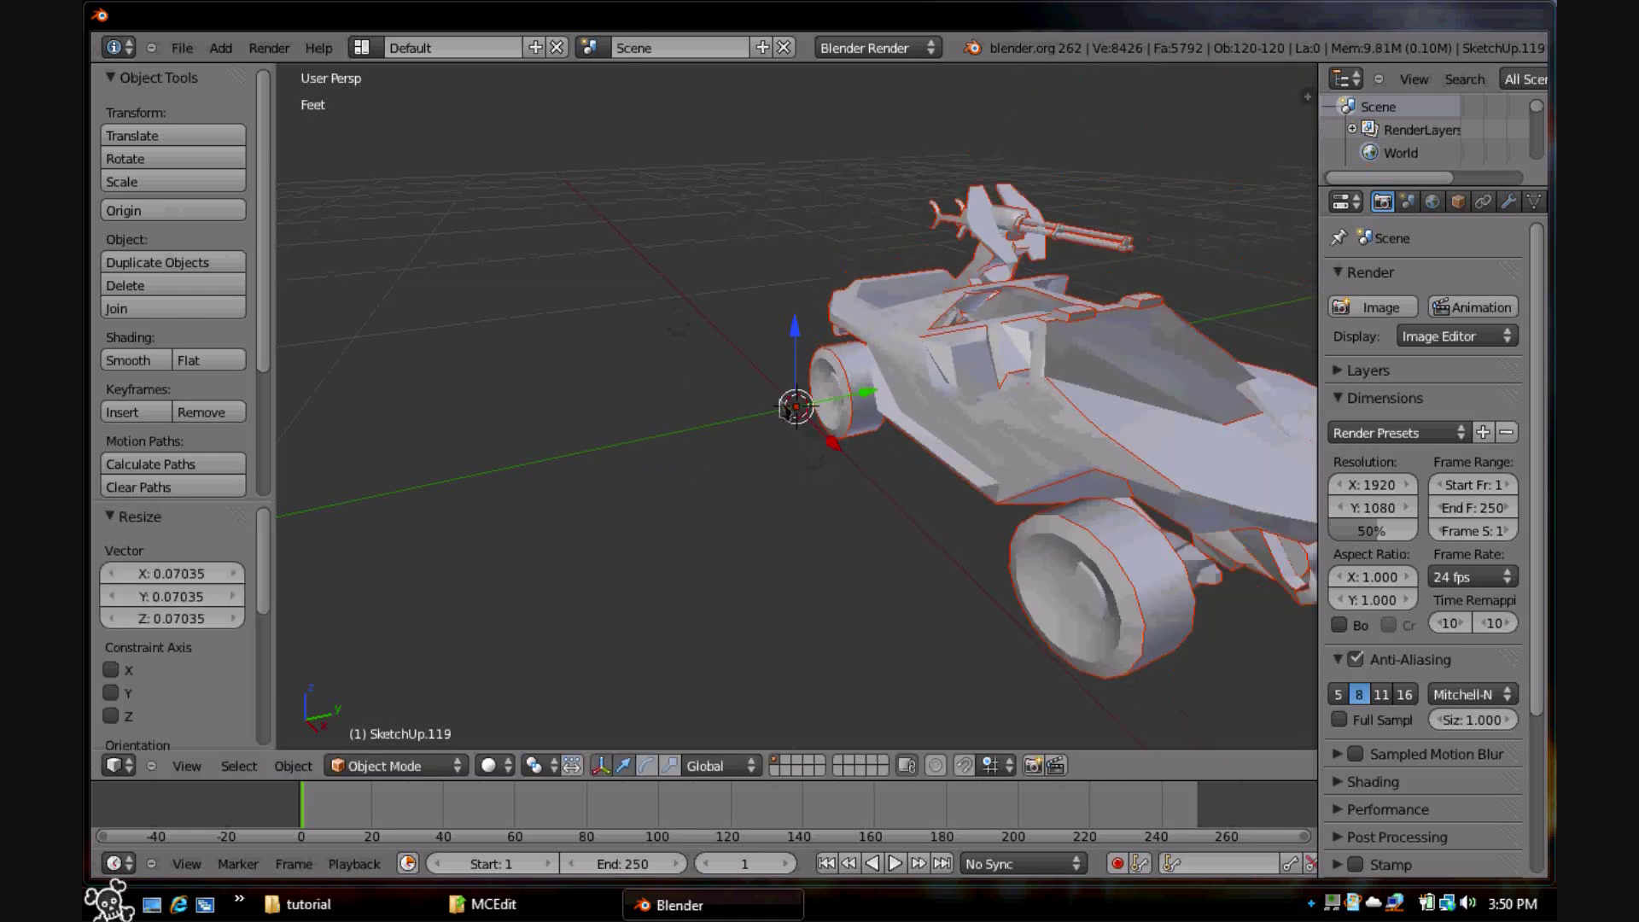
# Scale the selected warthog objects by 0.985 and export the model as Wavefront "warthog converted.obj" into the desktop's tutorial folder.
pyautogui.press('s')
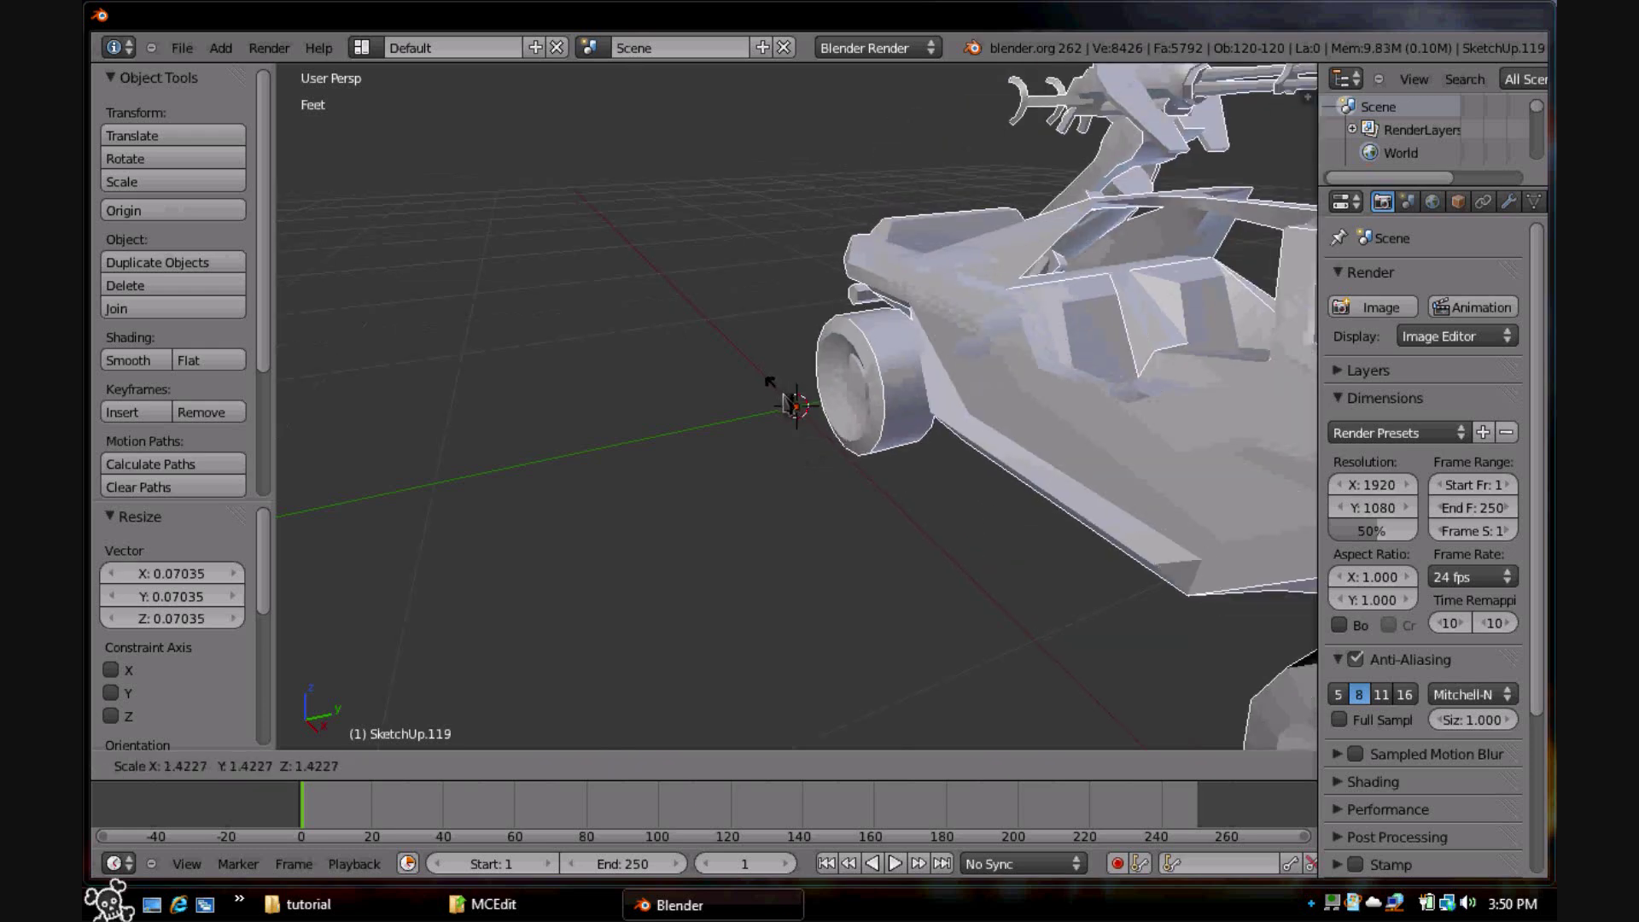
pyautogui.click(778, 384)
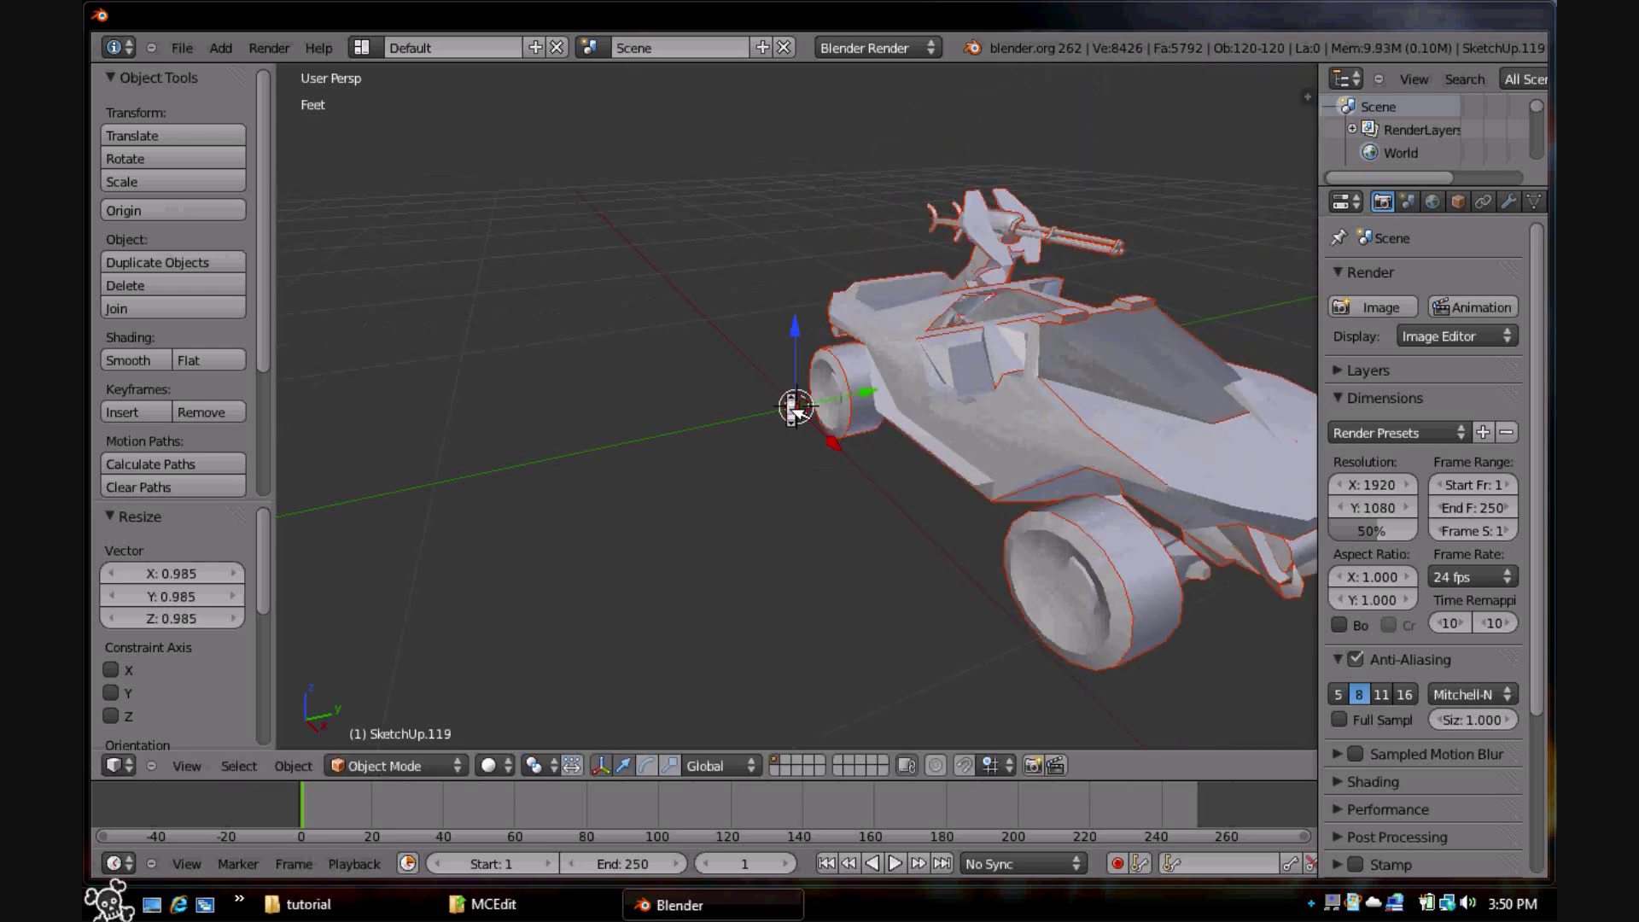
pyautogui.click(184, 47)
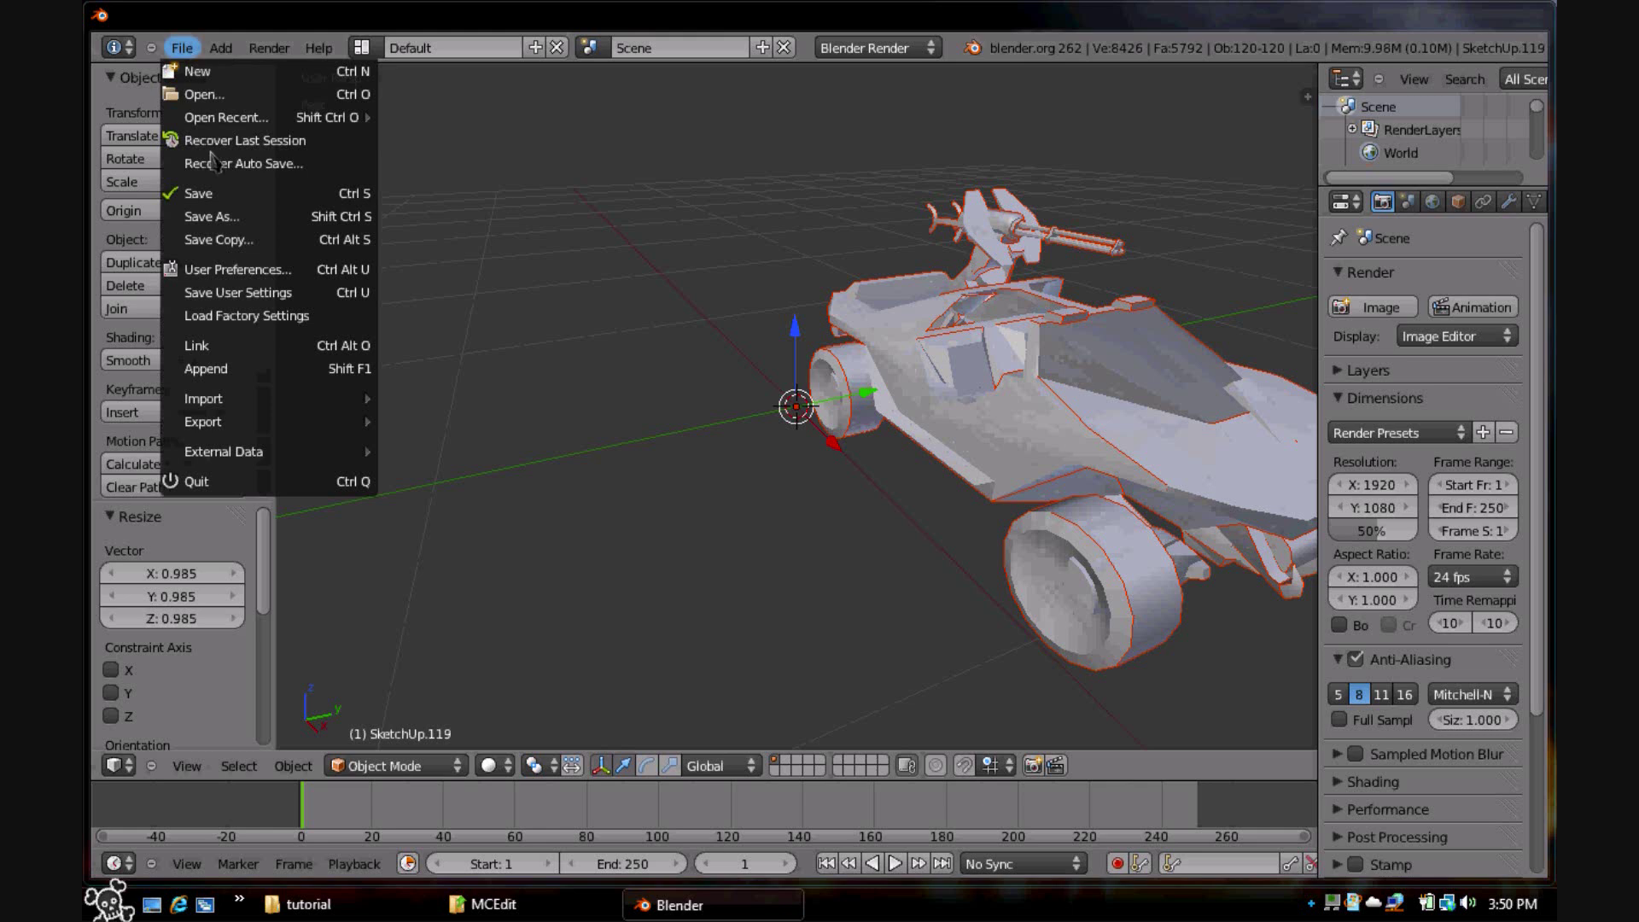
pyautogui.moveTo(323, 422)
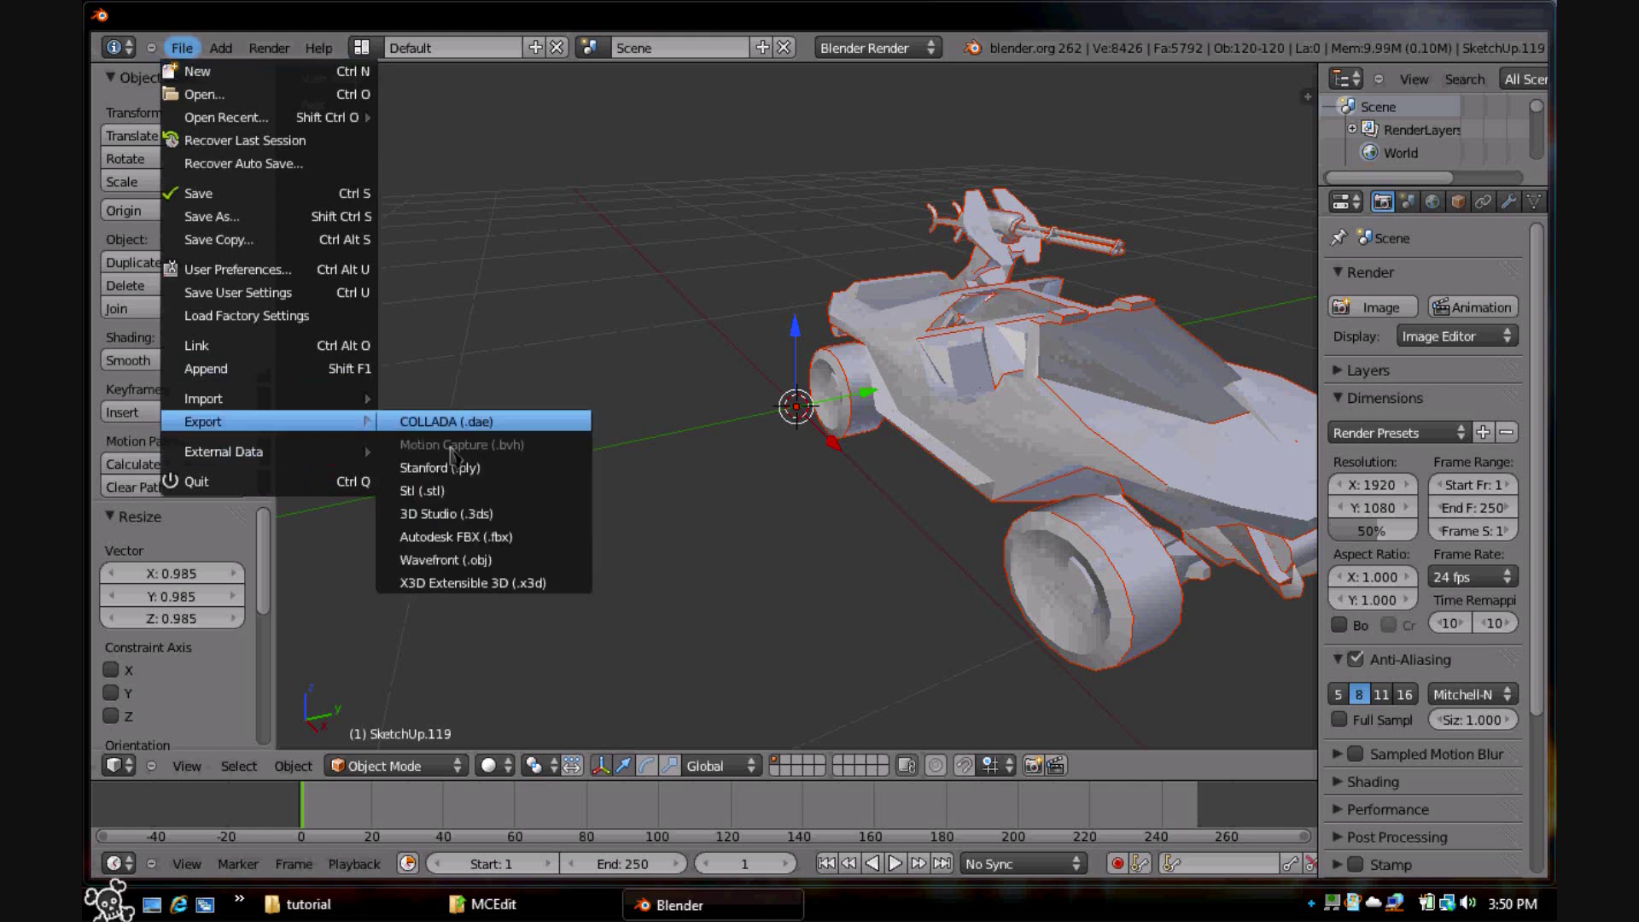
pyautogui.click(500, 569)
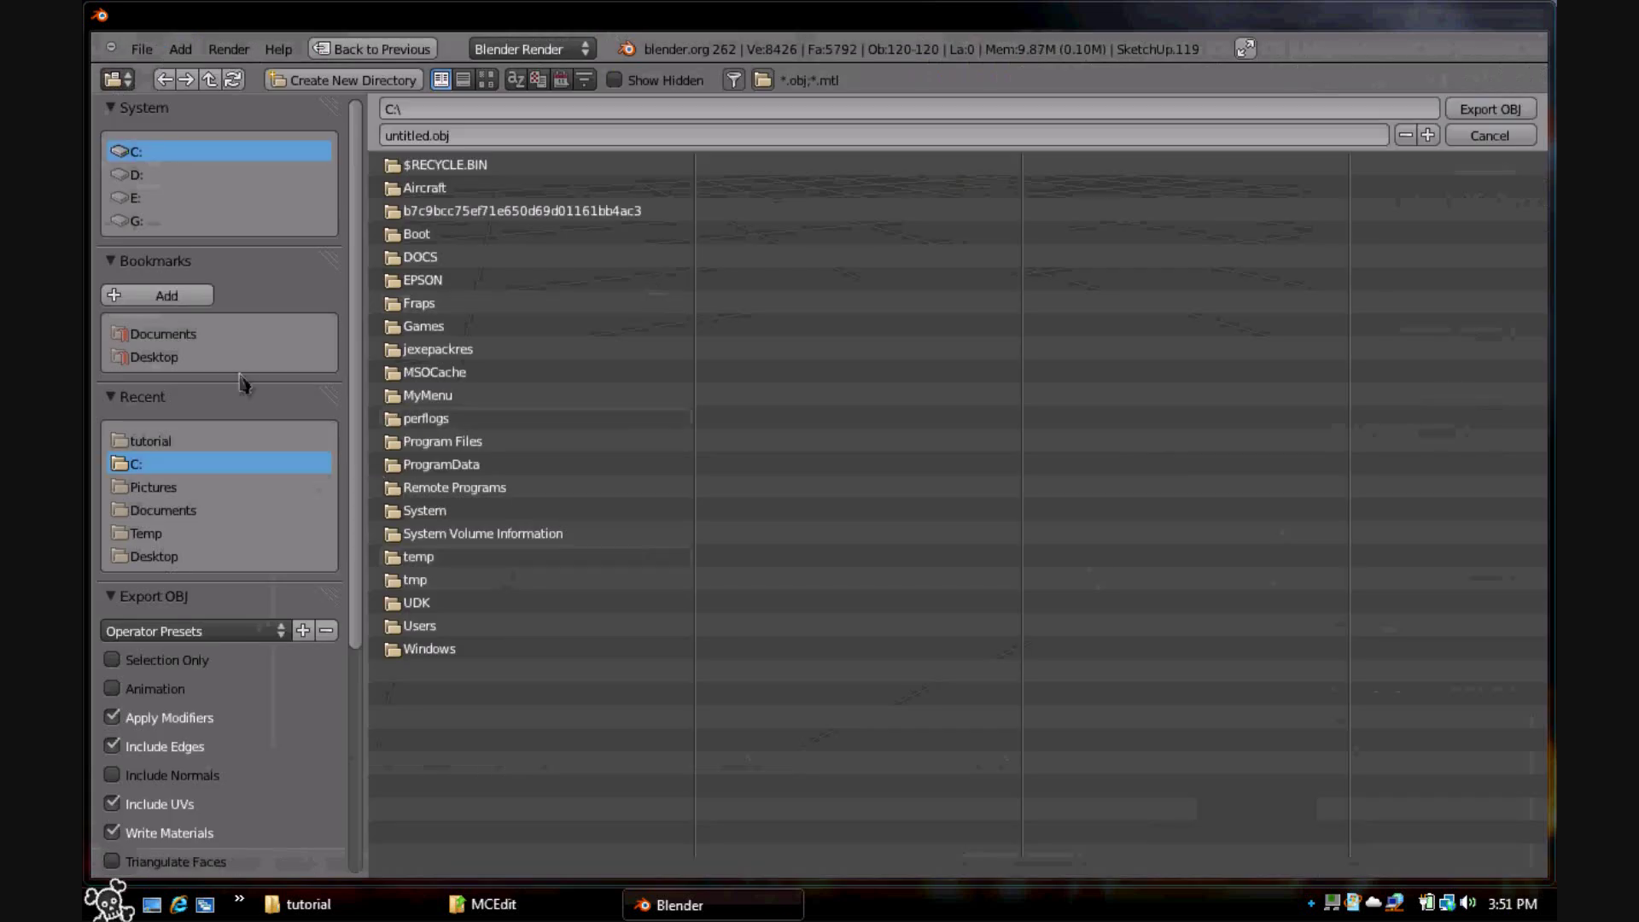
pyautogui.click(154, 356)
pyautogui.click(468, 374)
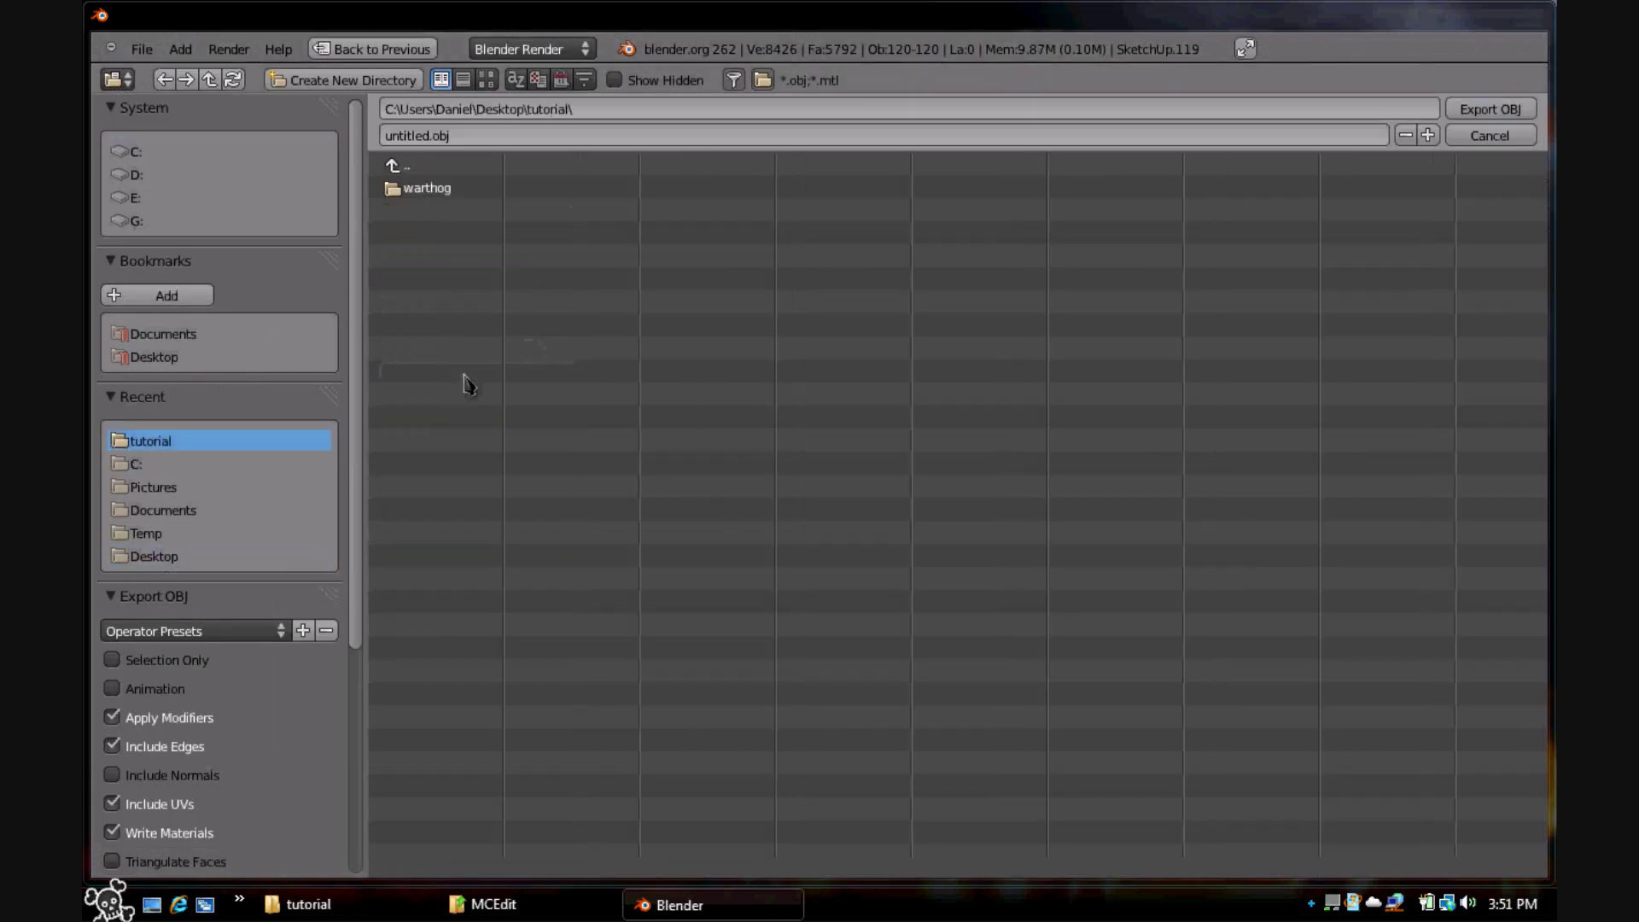
pyautogui.click(590, 136)
pyautogui.write('warthog conver')
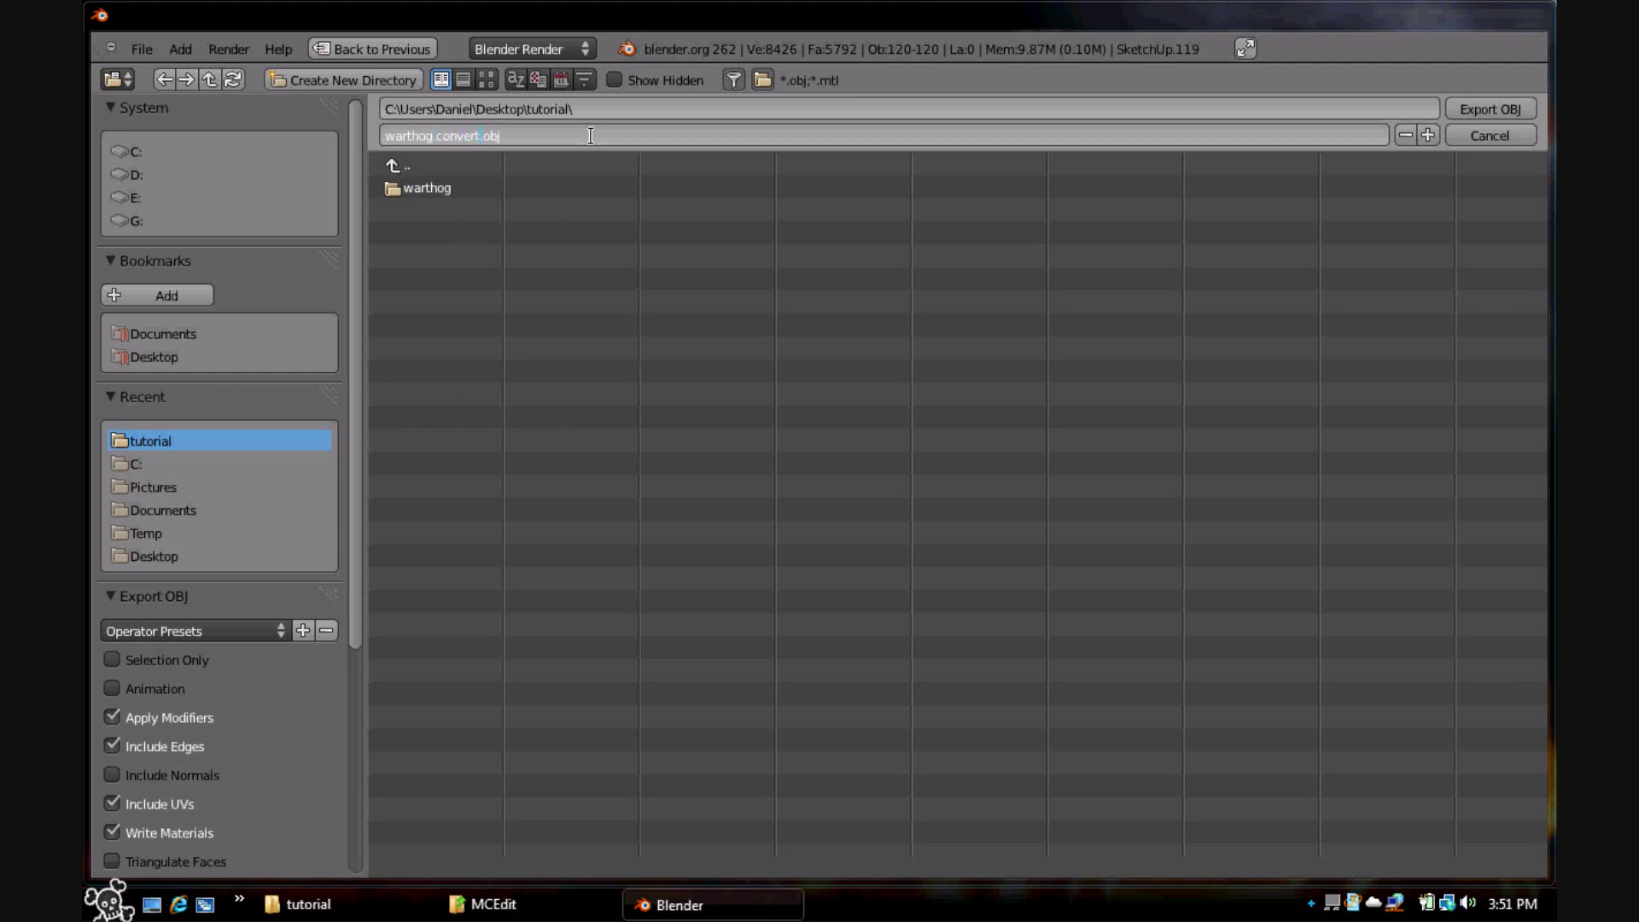
pyautogui.click(1500, 113)
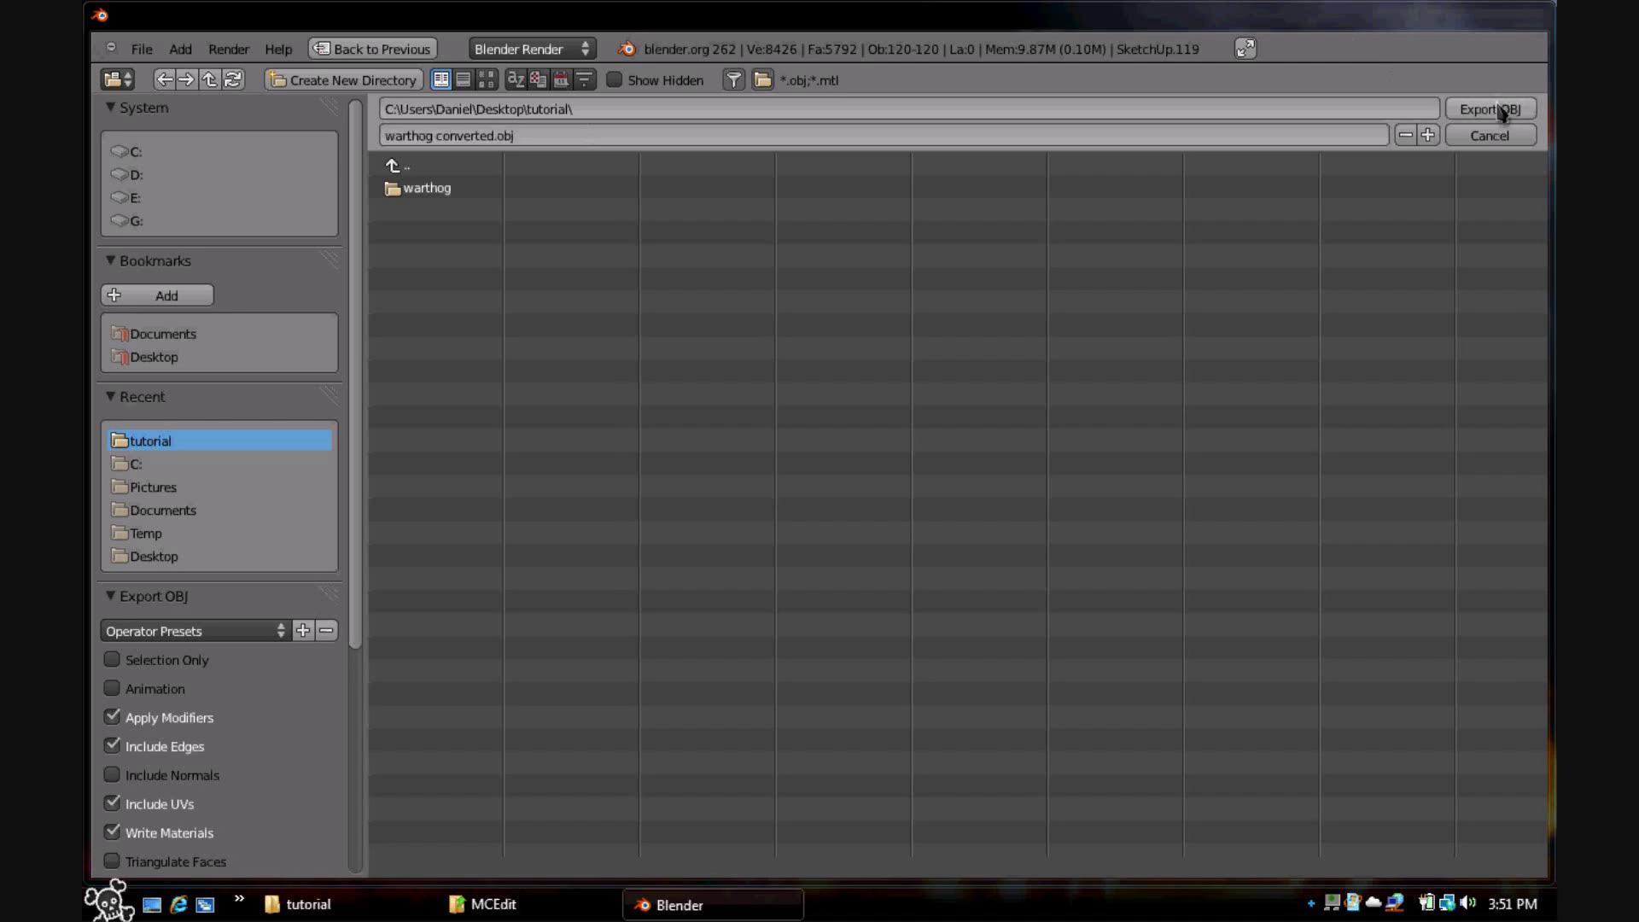
pyautogui.click(1500, 113)
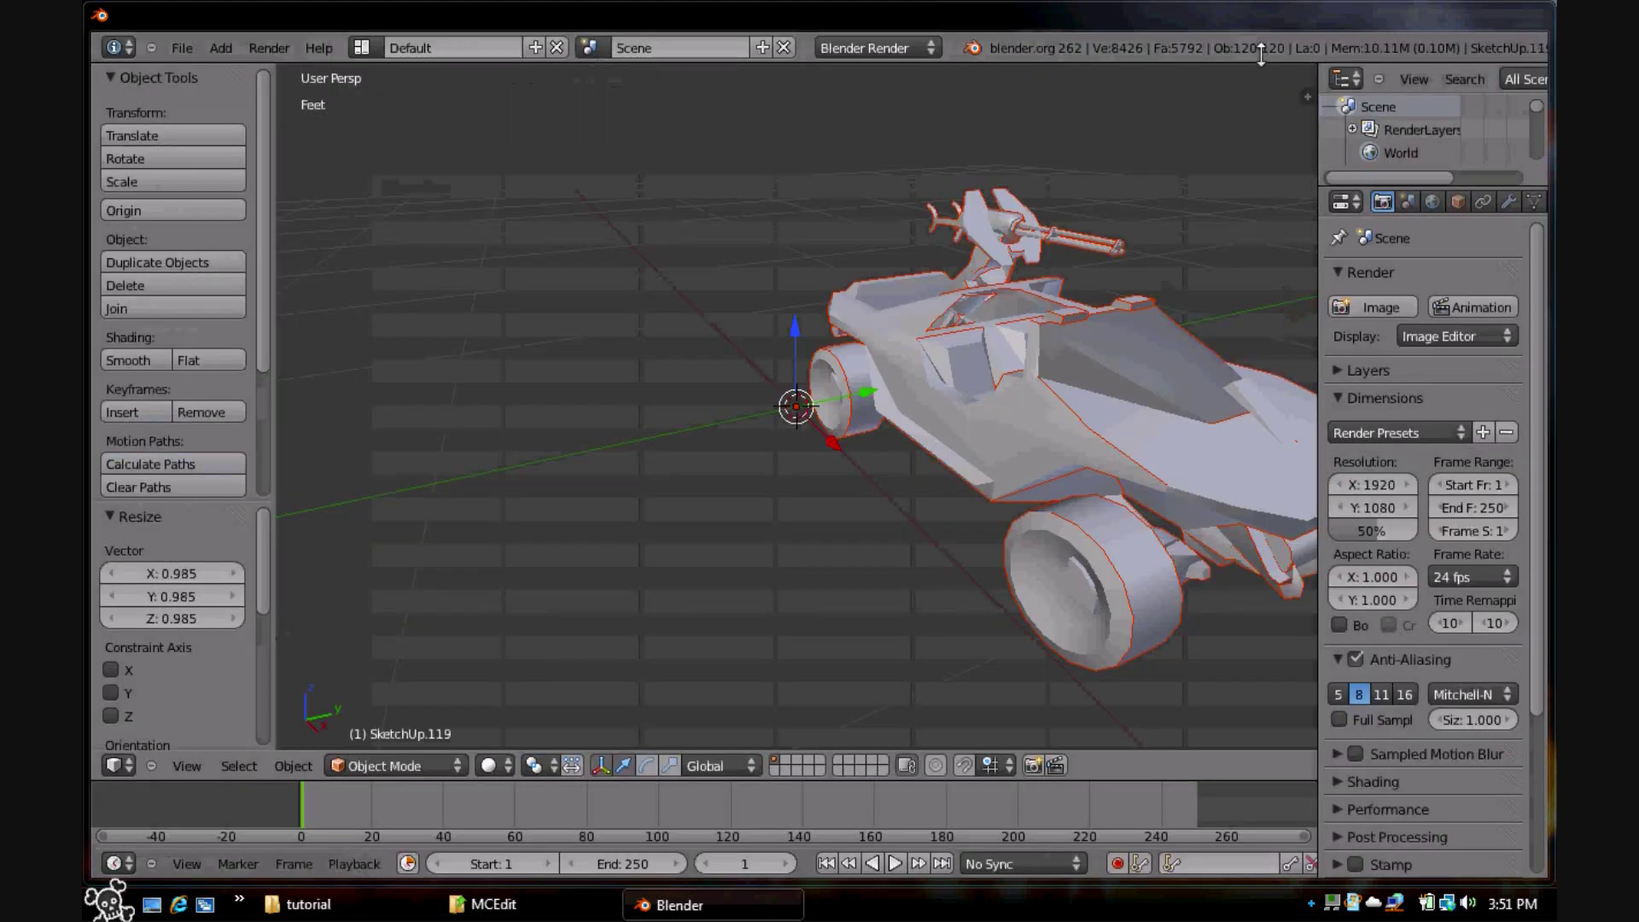
# Close Blender and launch the obj2mc application from the obj2mc folder inside MCEdit.
pyautogui.click(1528, 12)
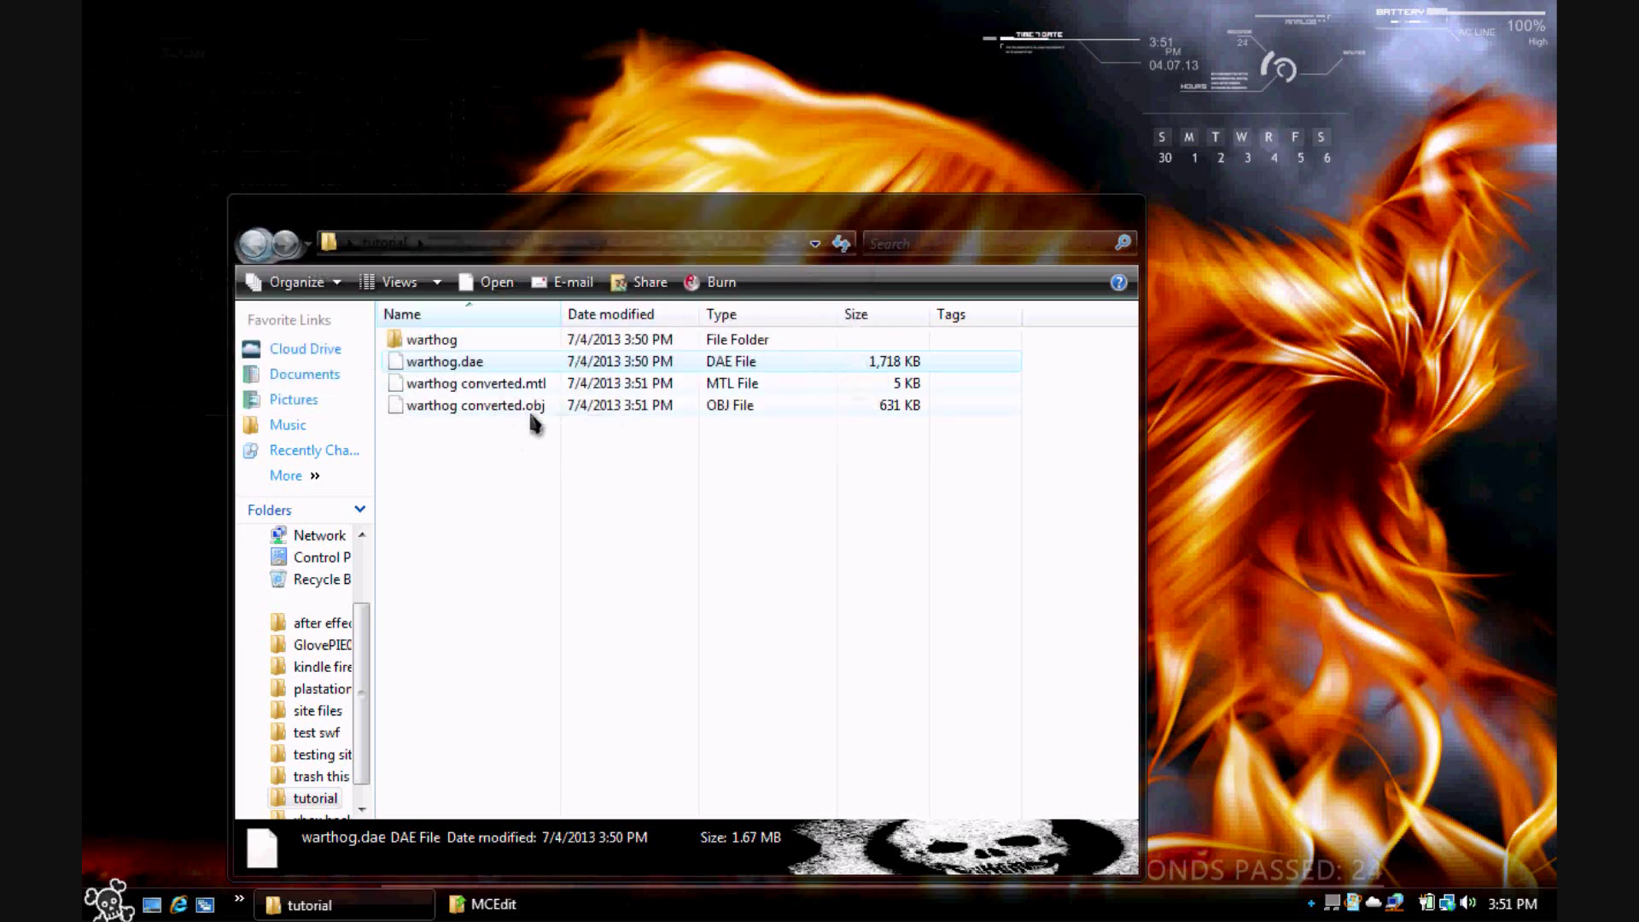
pyautogui.click(494, 904)
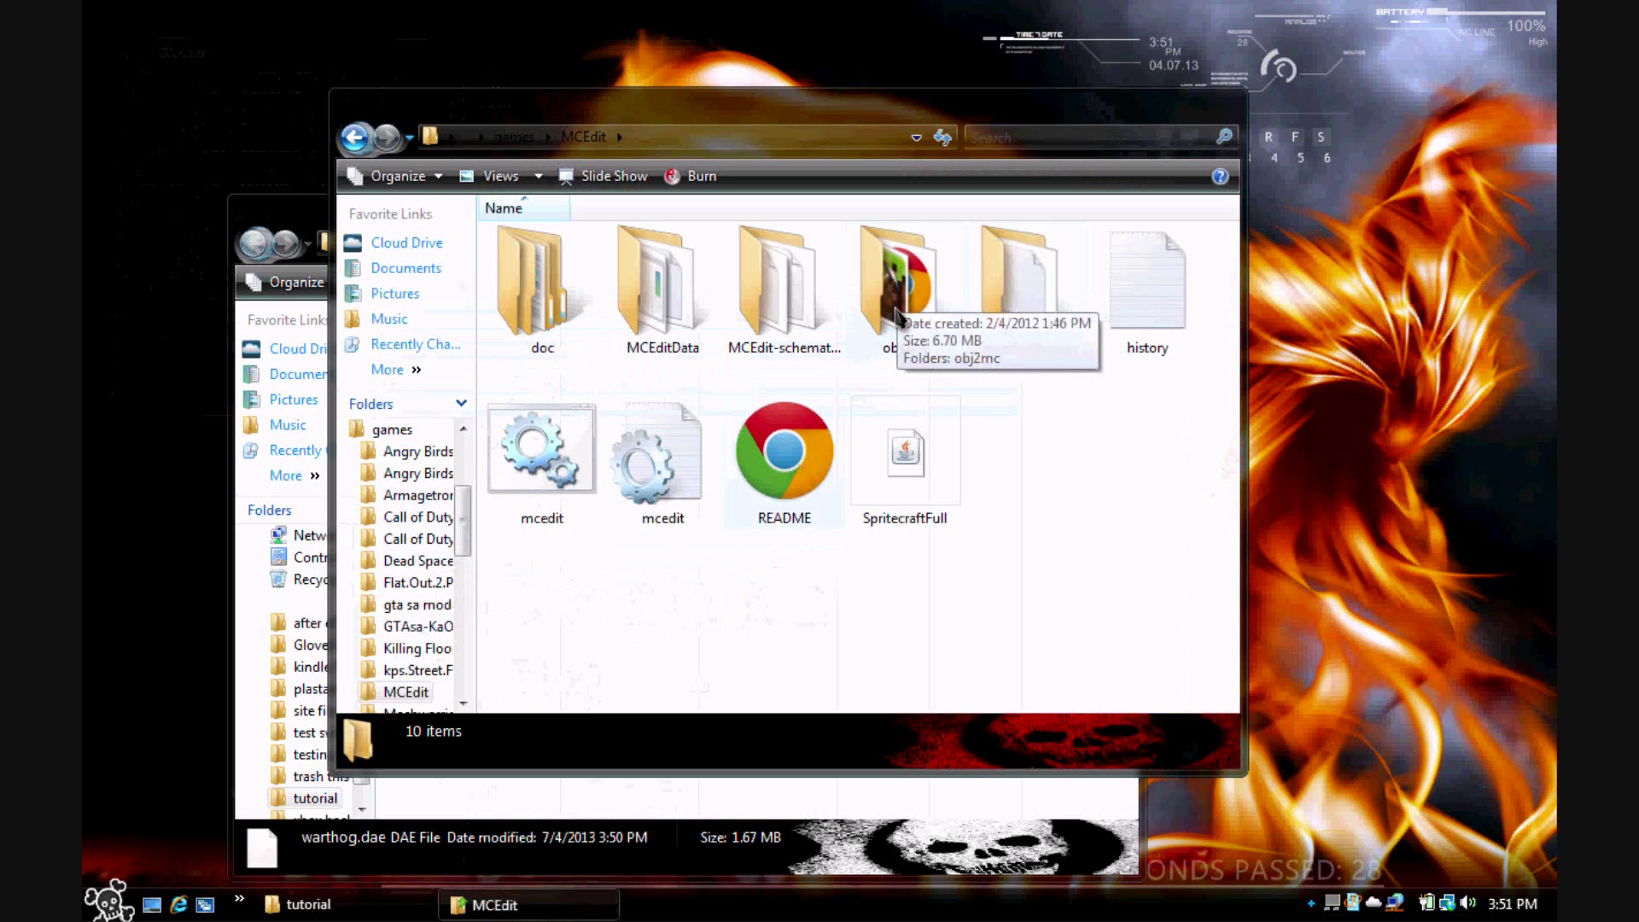
pyautogui.doubleClick(892, 286)
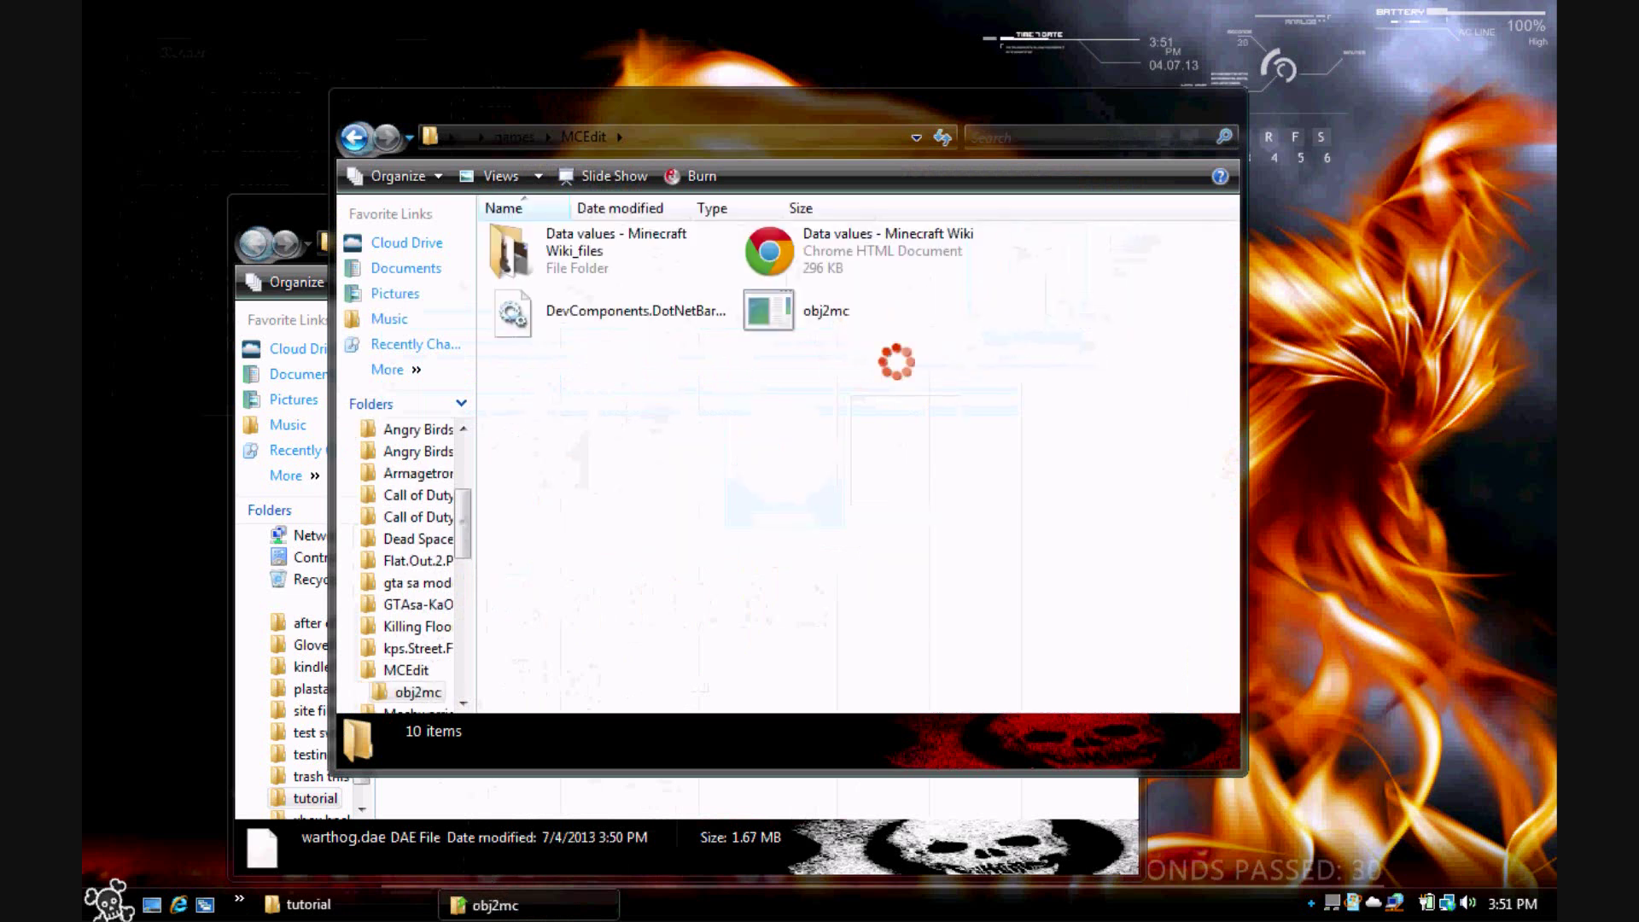
pyautogui.click(818, 329)
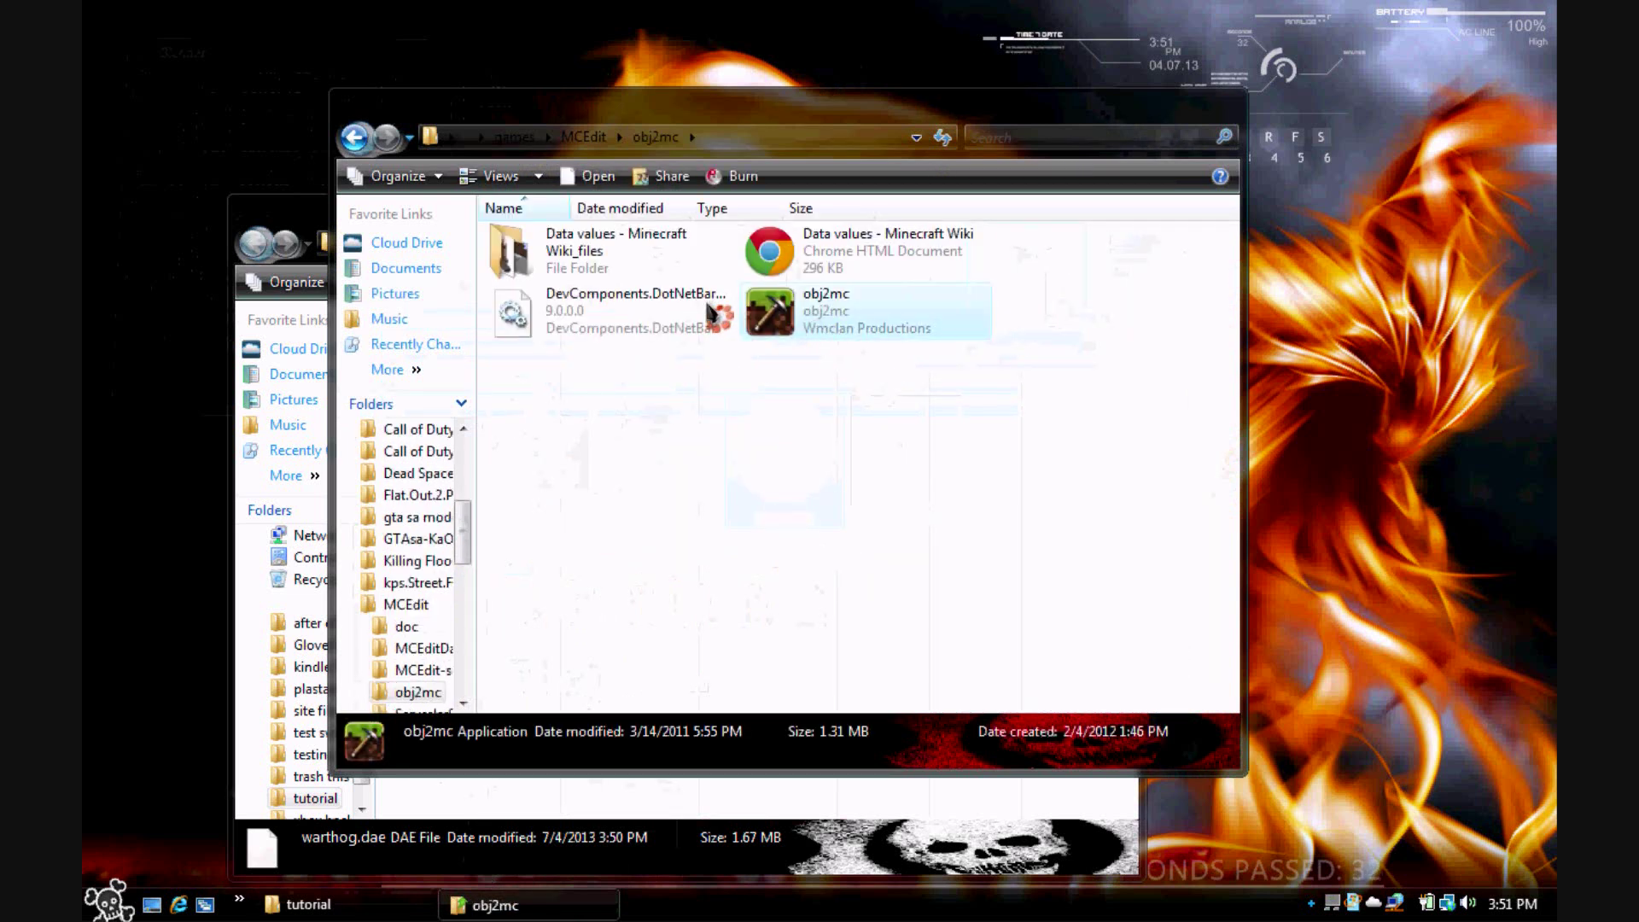
pyautogui.doubleClick(854, 294)
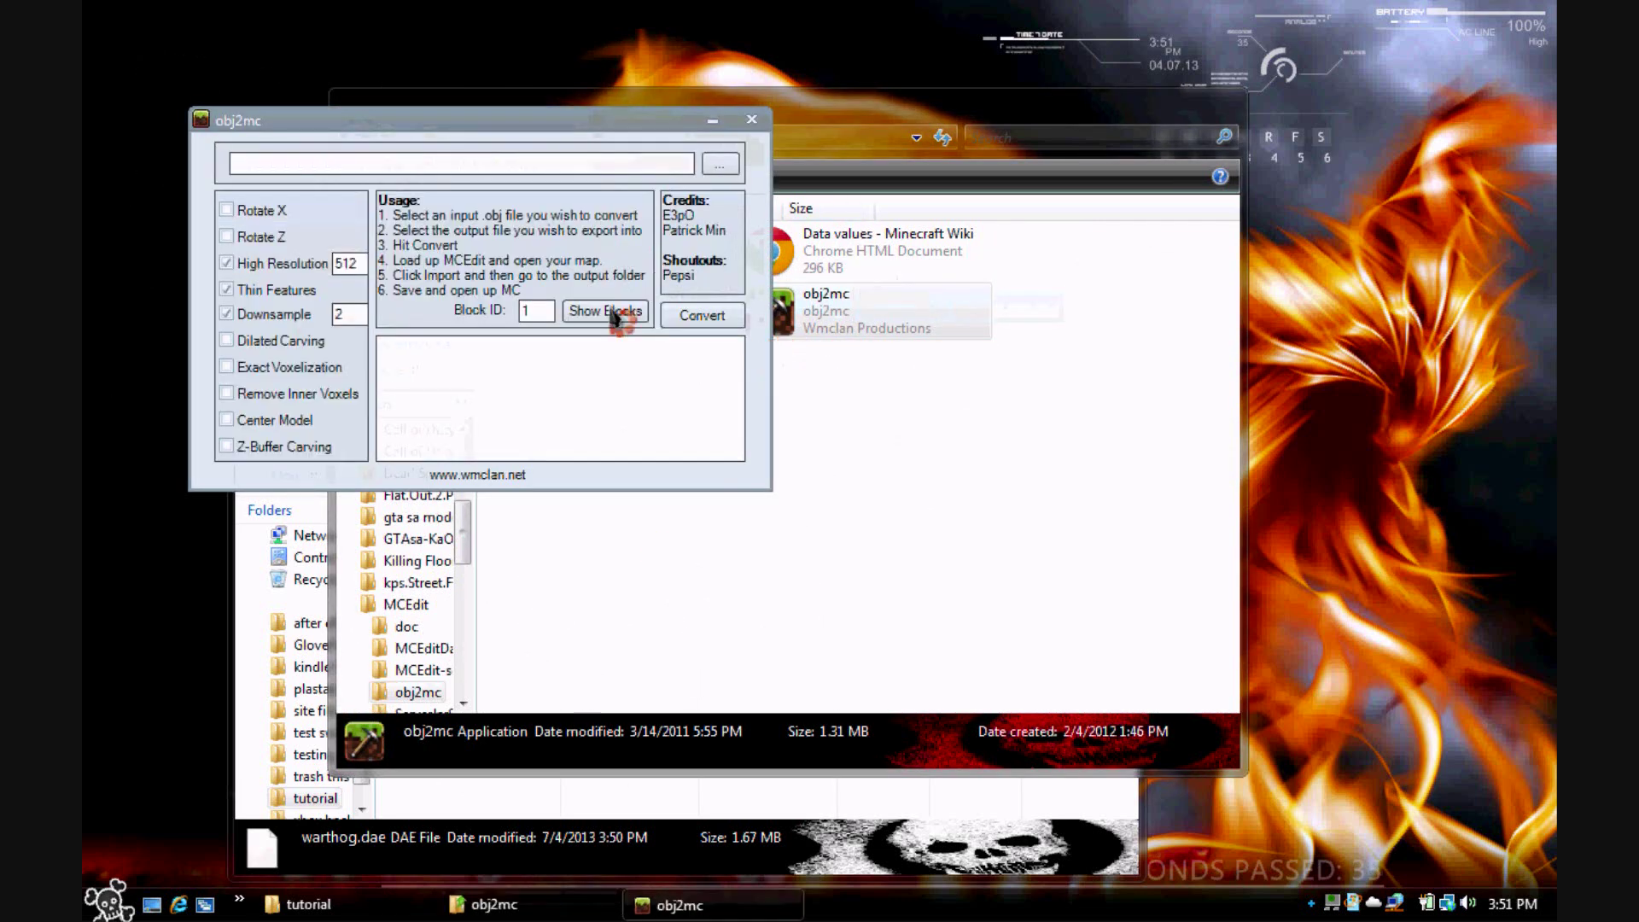
# Load "warthog converted.obj" from the desktop's tutorial folder as the input model, using the OBJ file type.
pyautogui.click(725, 172)
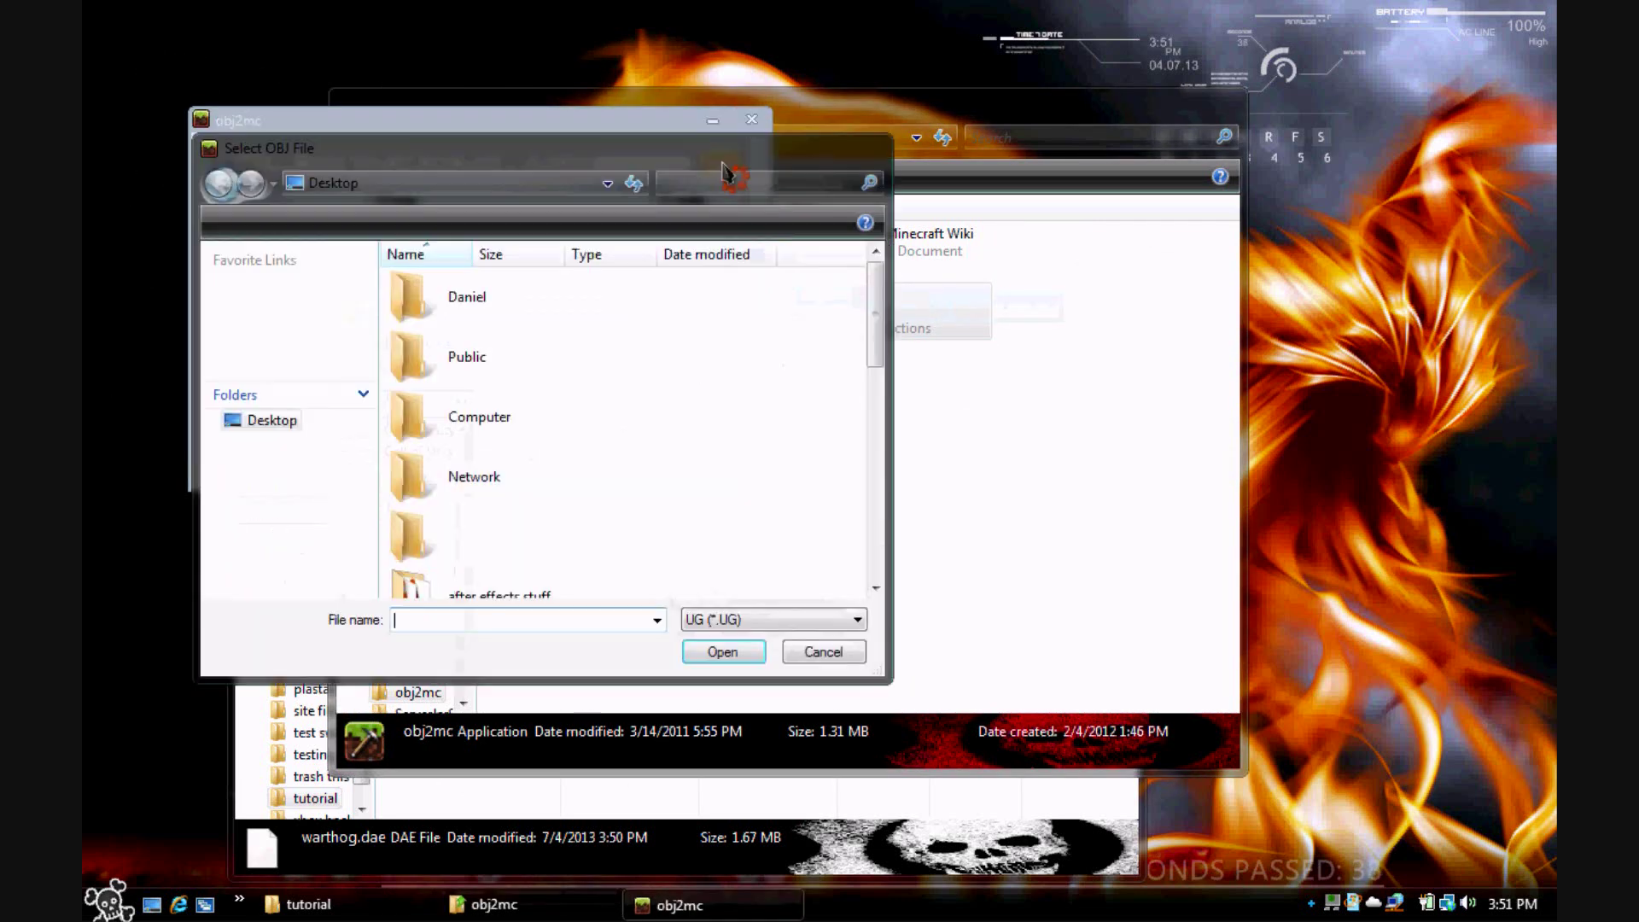
pyautogui.moveTo(871, 320); pyautogui.dragTo(843, 494)
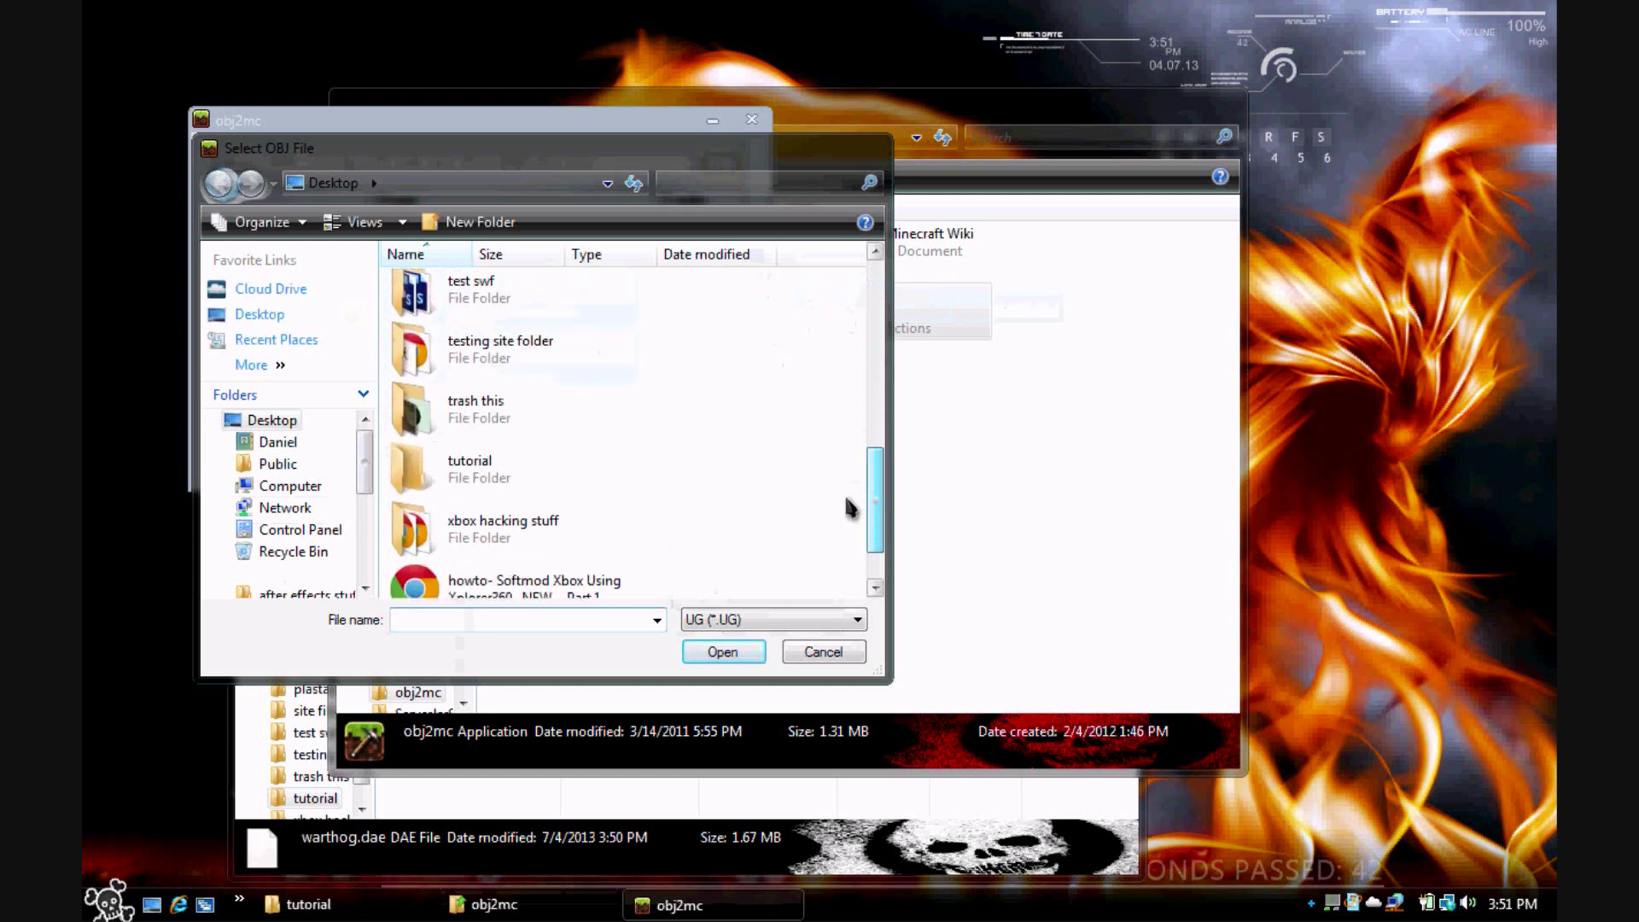
pyautogui.doubleClick(483, 459)
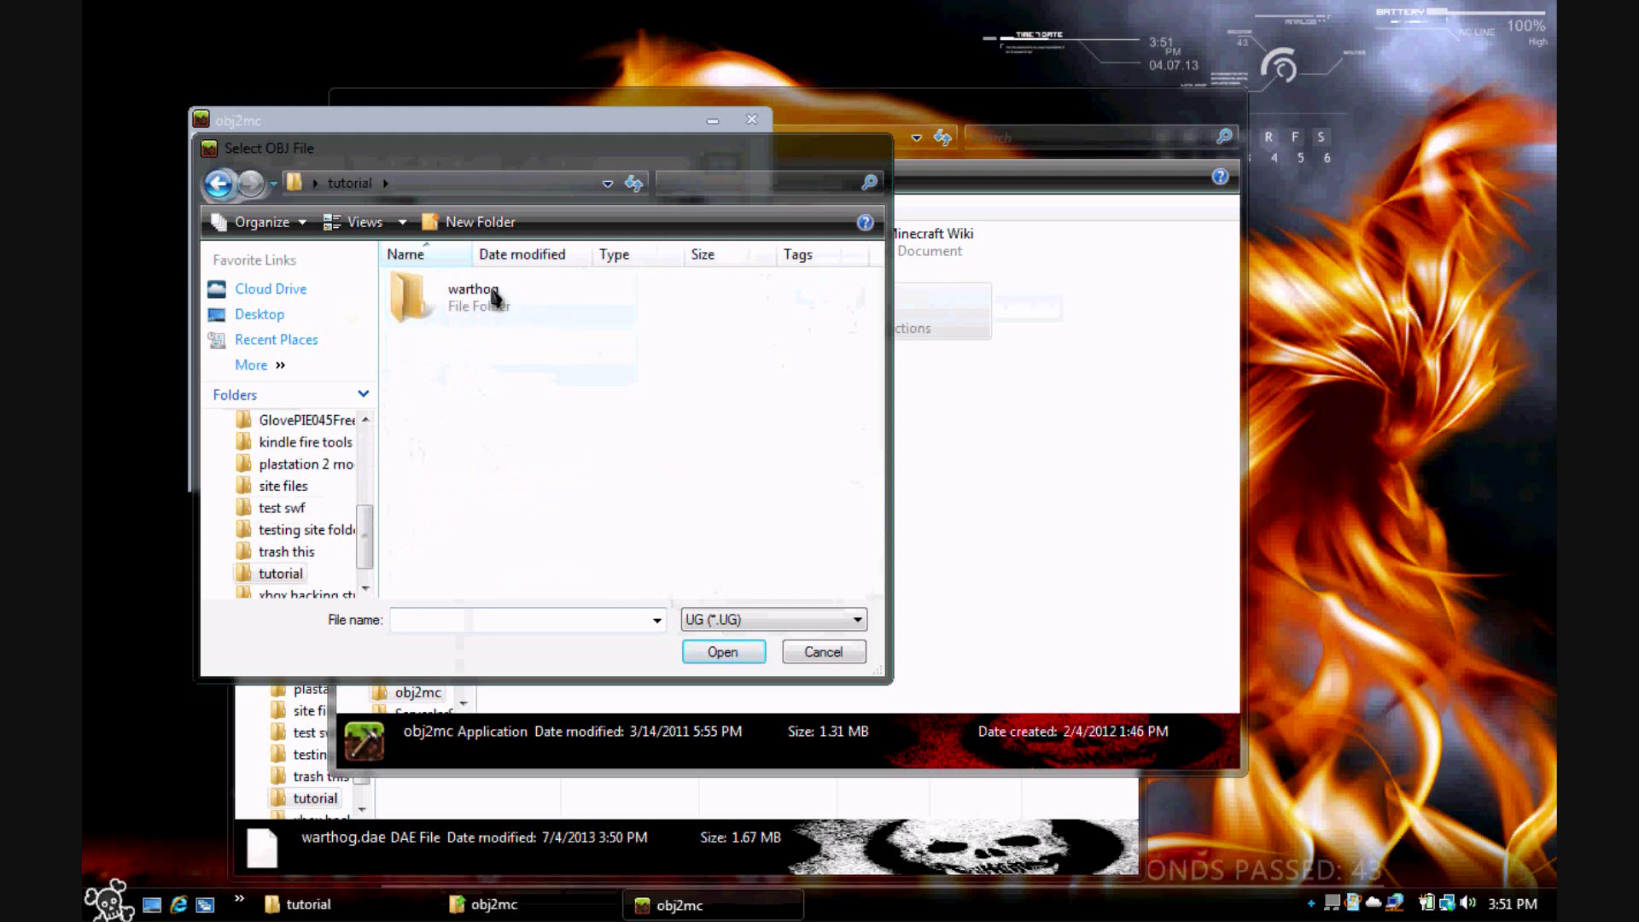
pyautogui.click(815, 620)
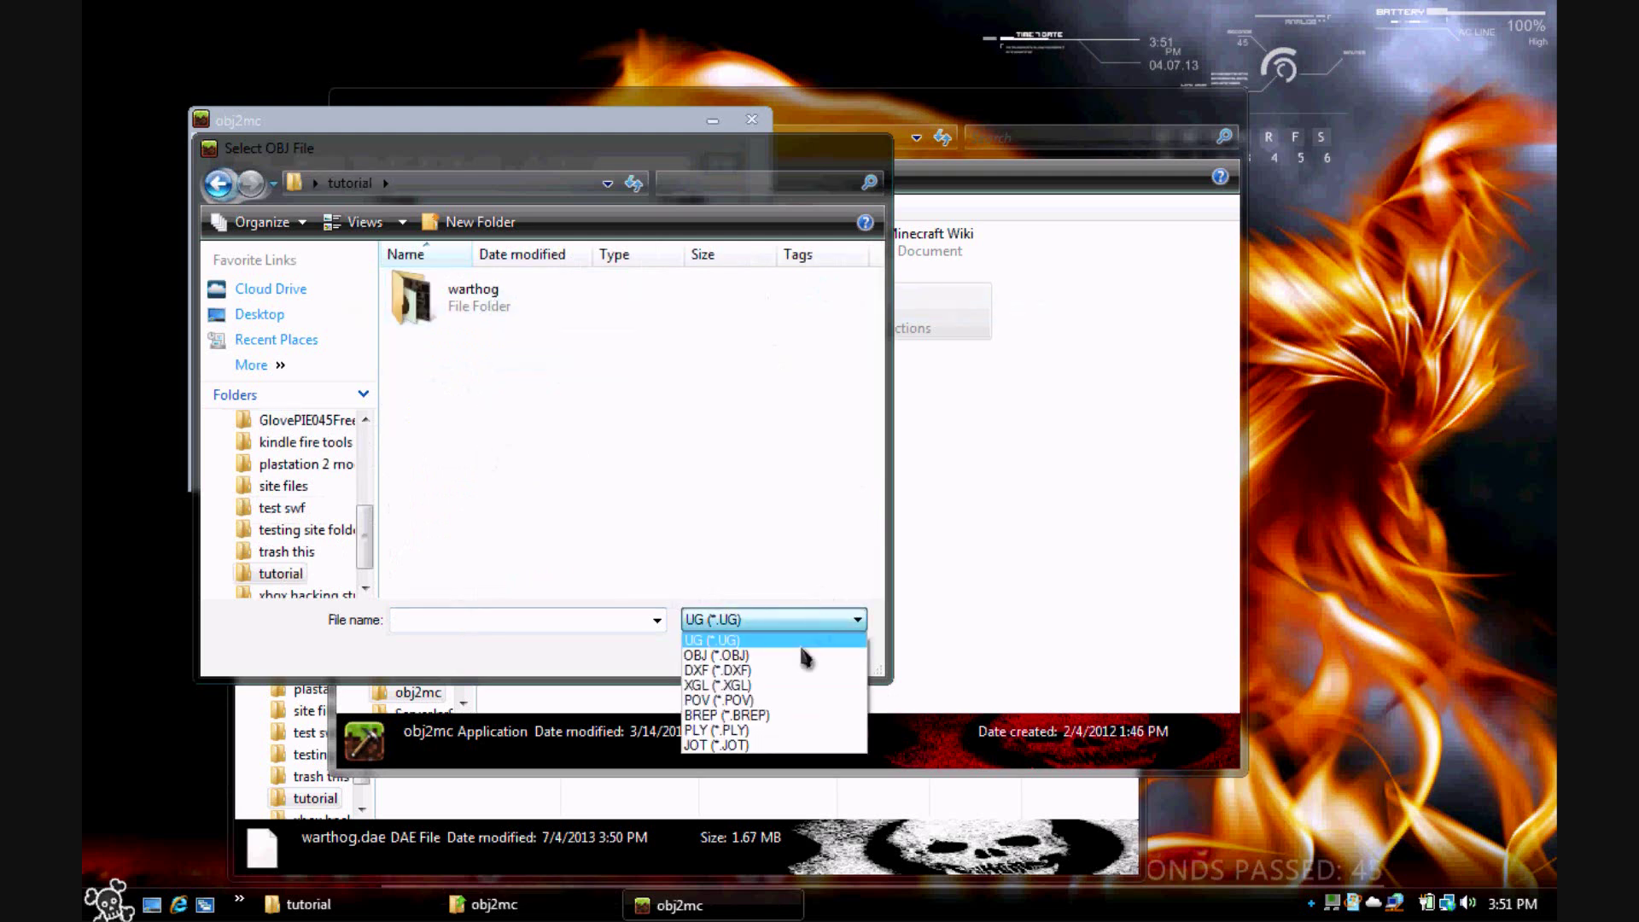
pyautogui.click(743, 655)
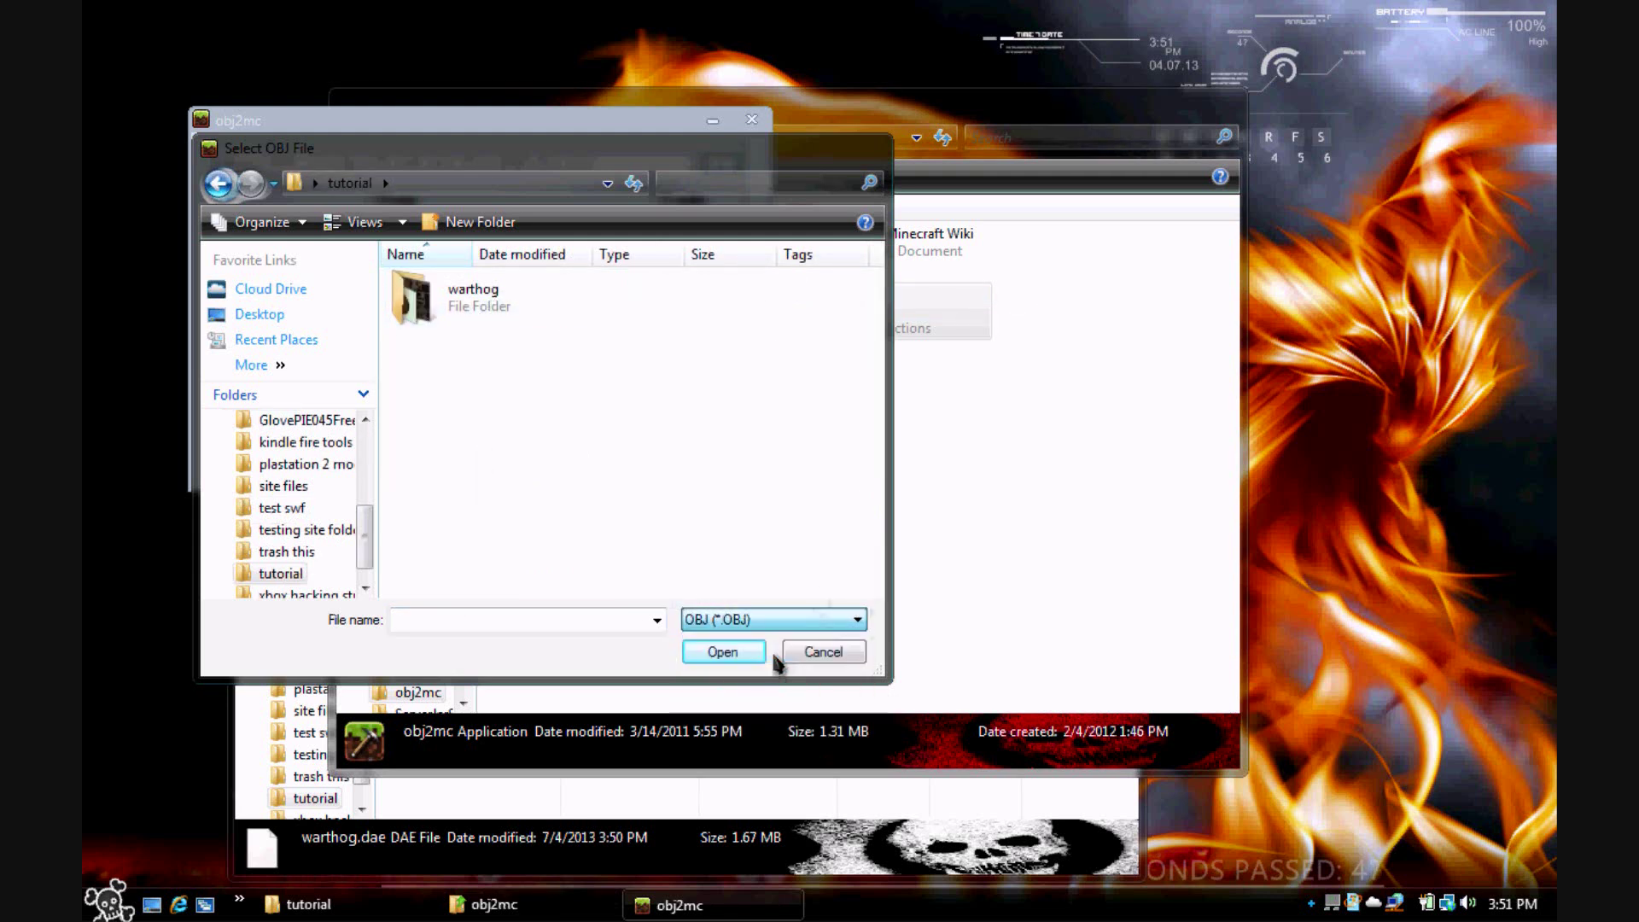
pyautogui.click(478, 340)
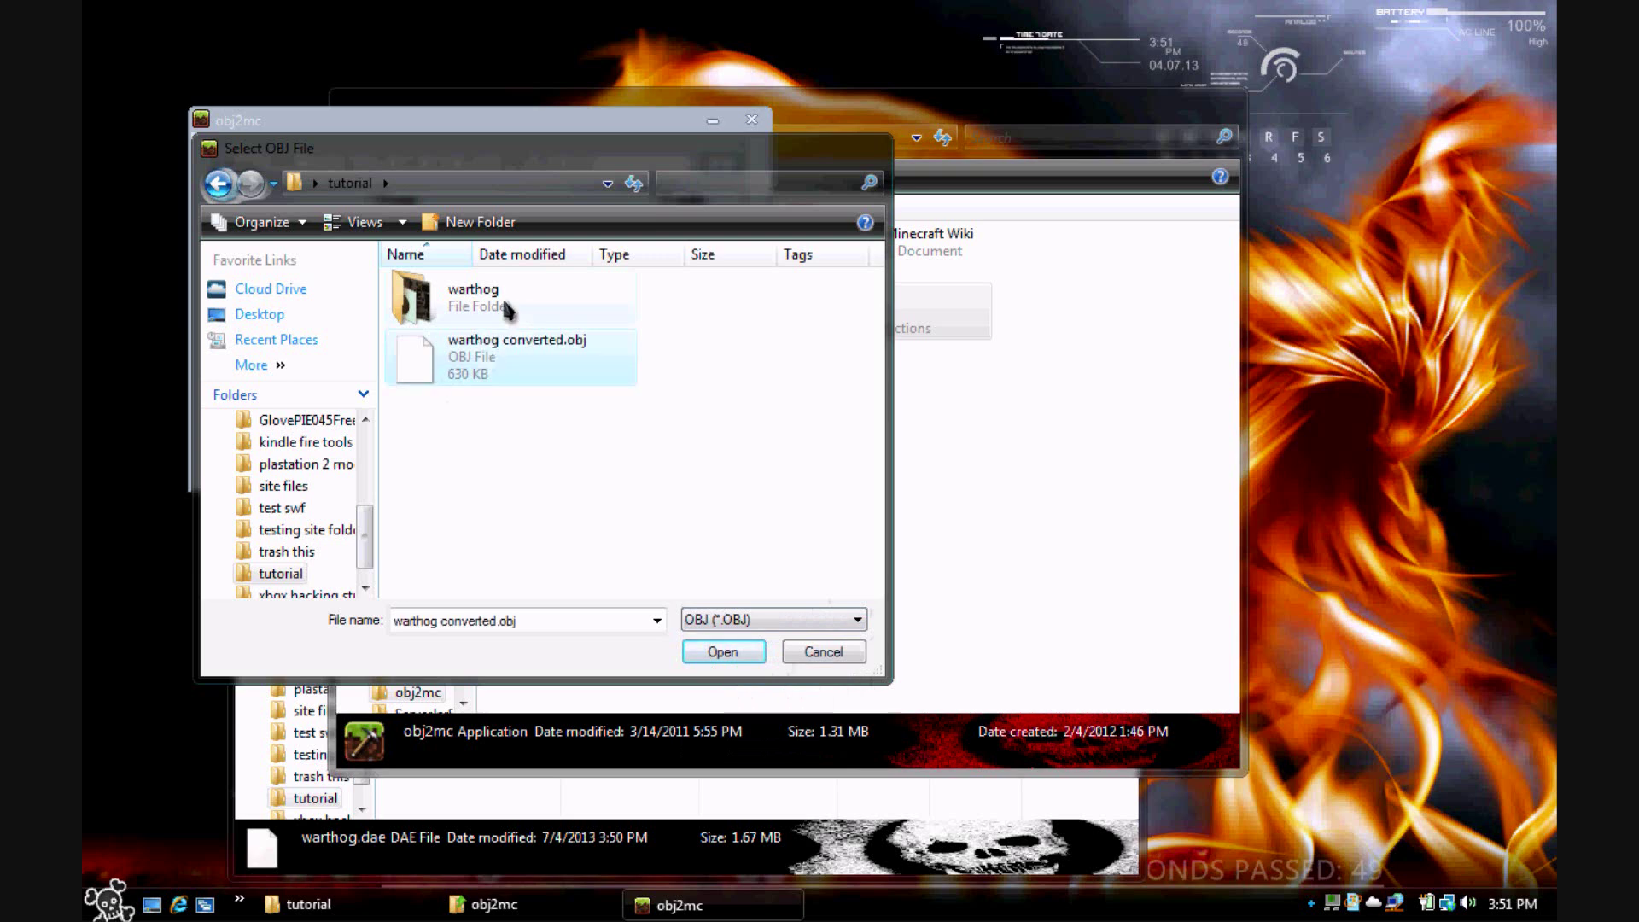
pyautogui.doubleClick(458, 378)
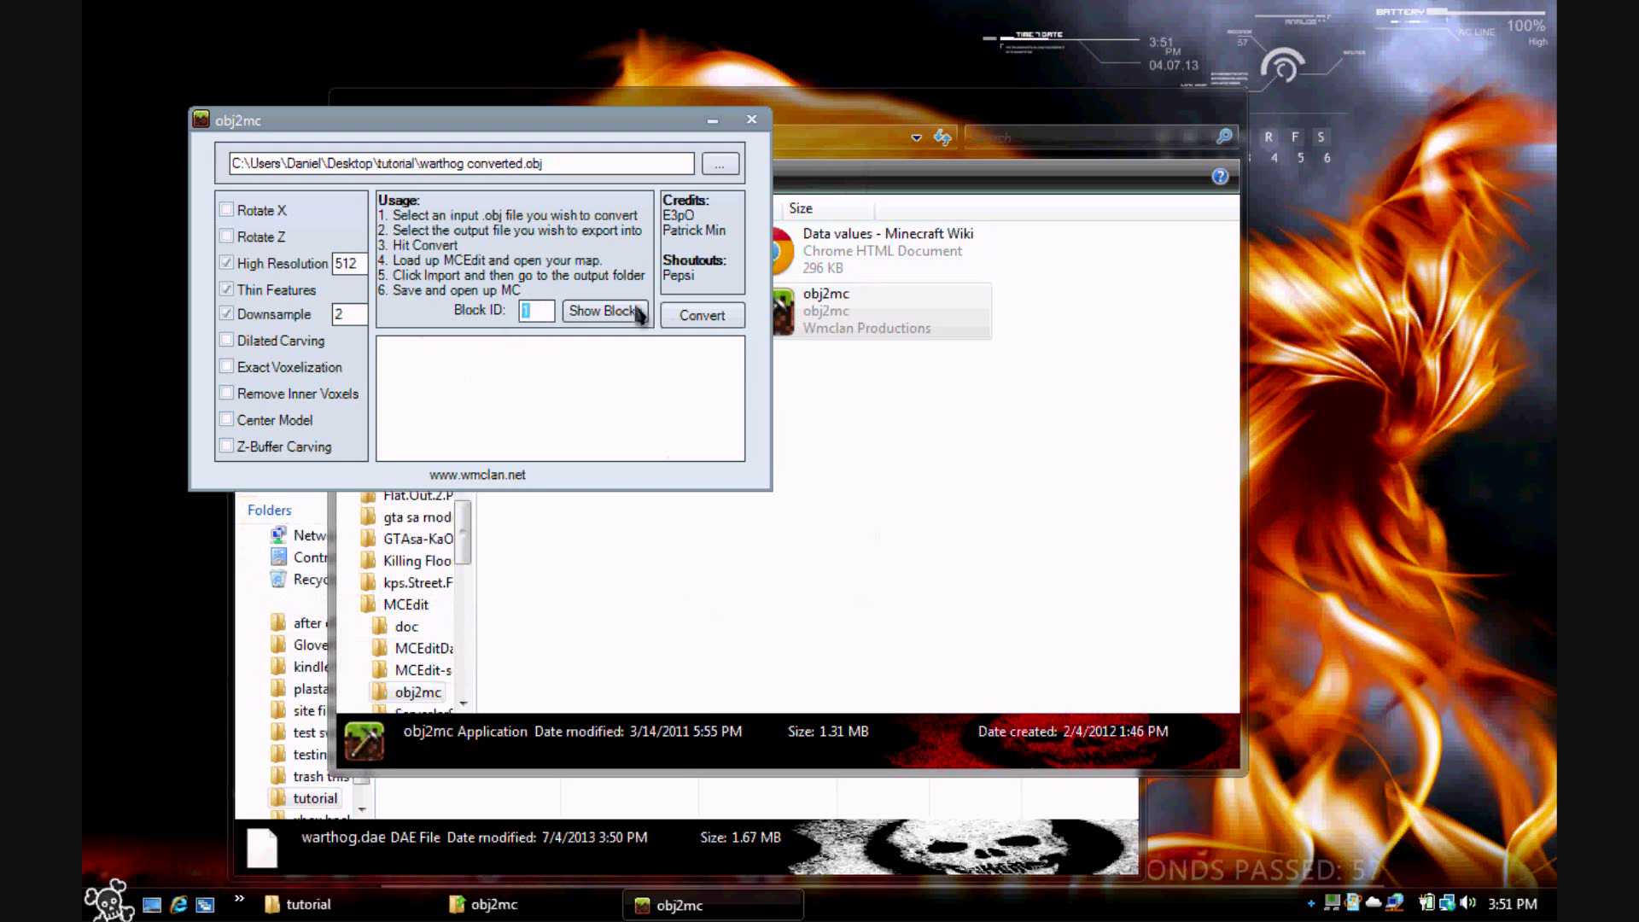
# Examine the block IDs in the full-size DataValuesBeta.png chart linked from the saved Minecraft Wiki data values page, and close the browser.
pyautogui.doubleClick(862, 243)
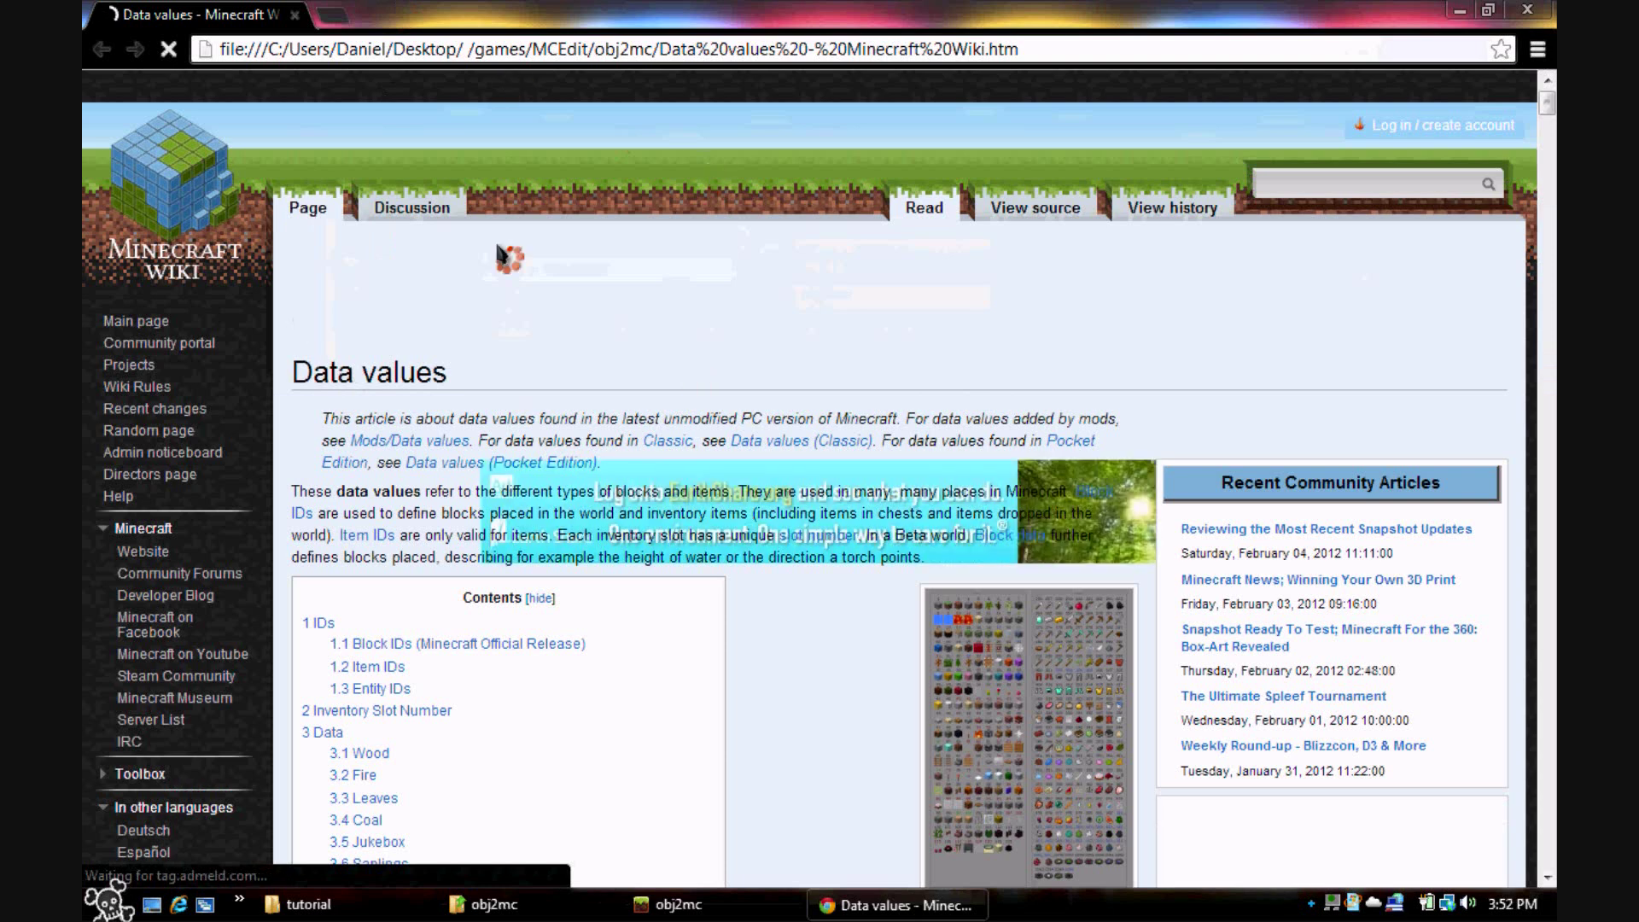
pyautogui.scroll(-2, 684, 431)
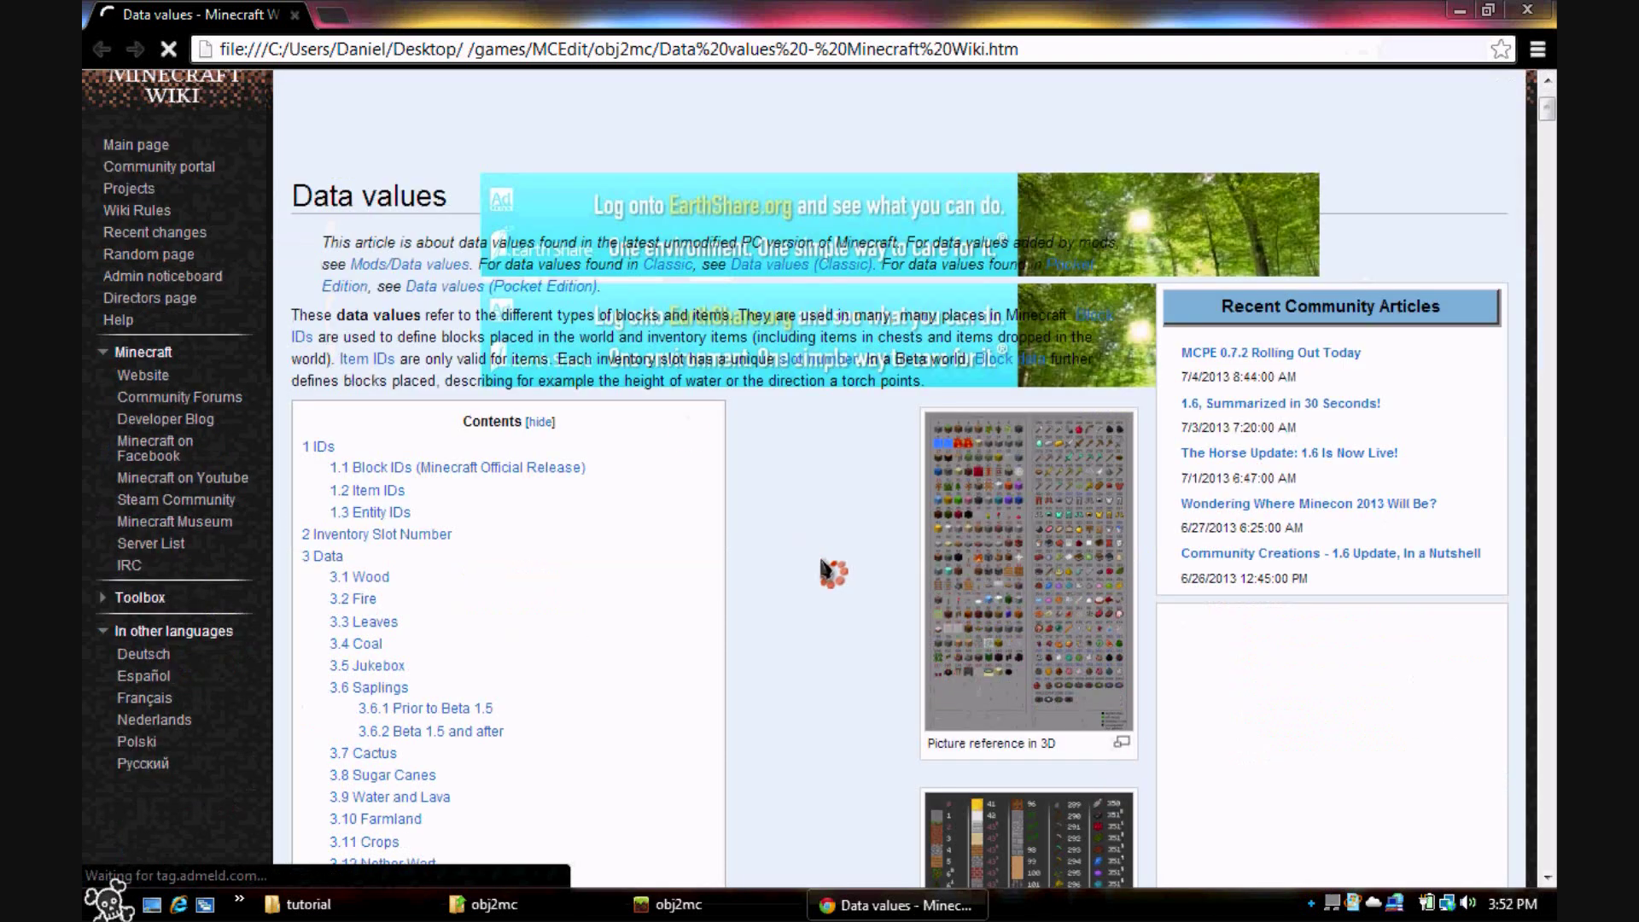
pyautogui.click(1035, 520)
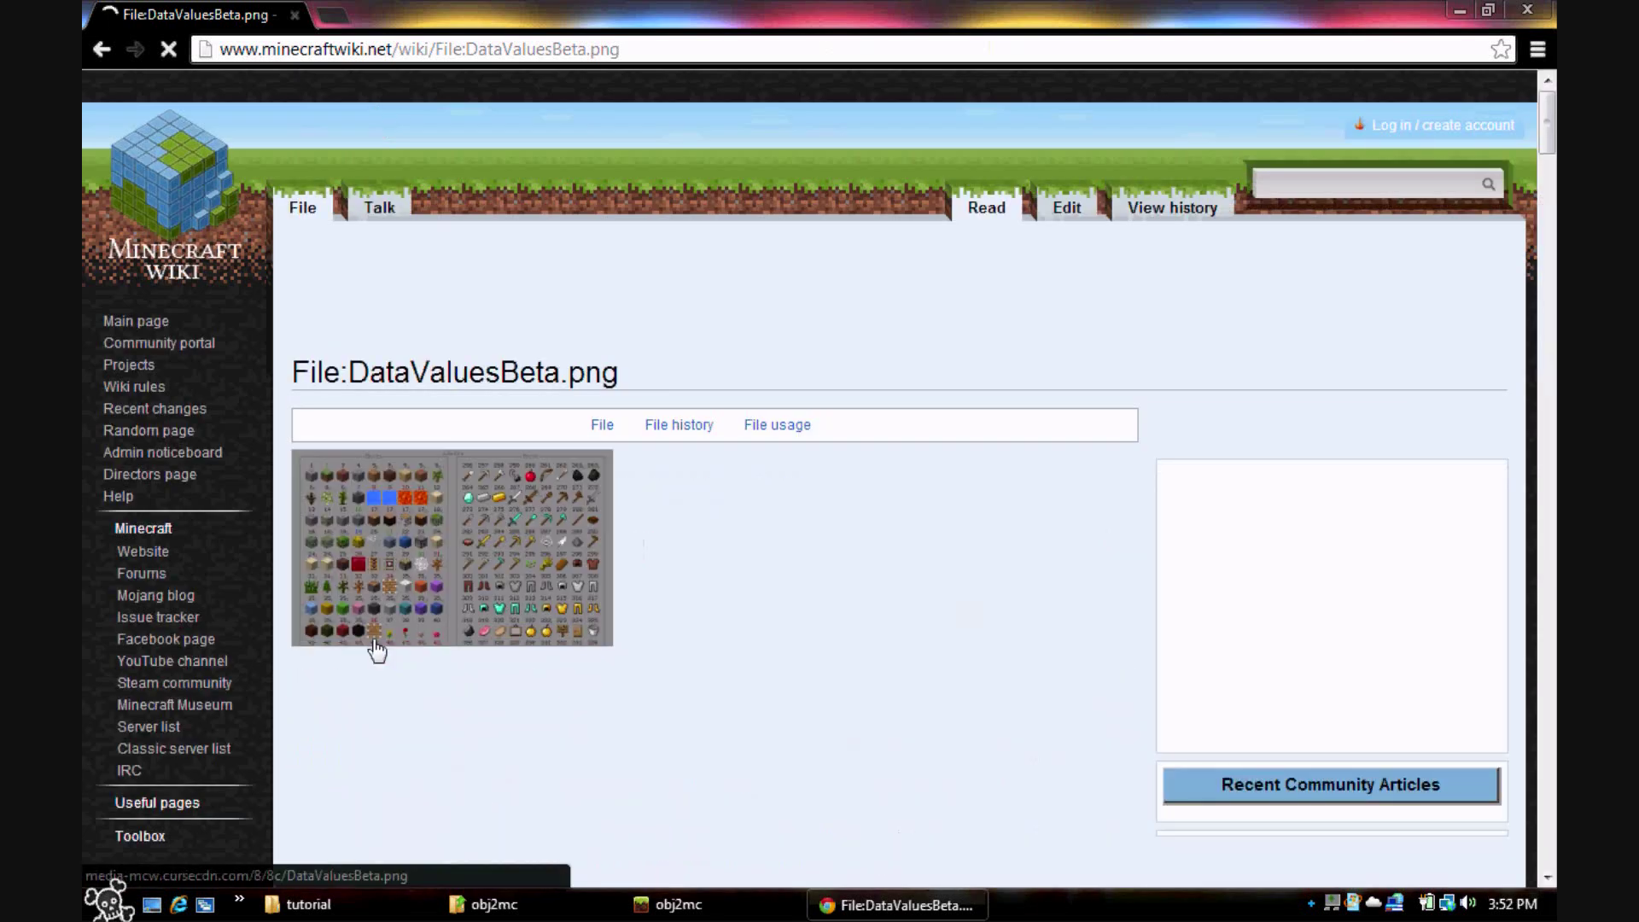
pyautogui.scroll(-2, 531, 652)
pyautogui.click(523, 430)
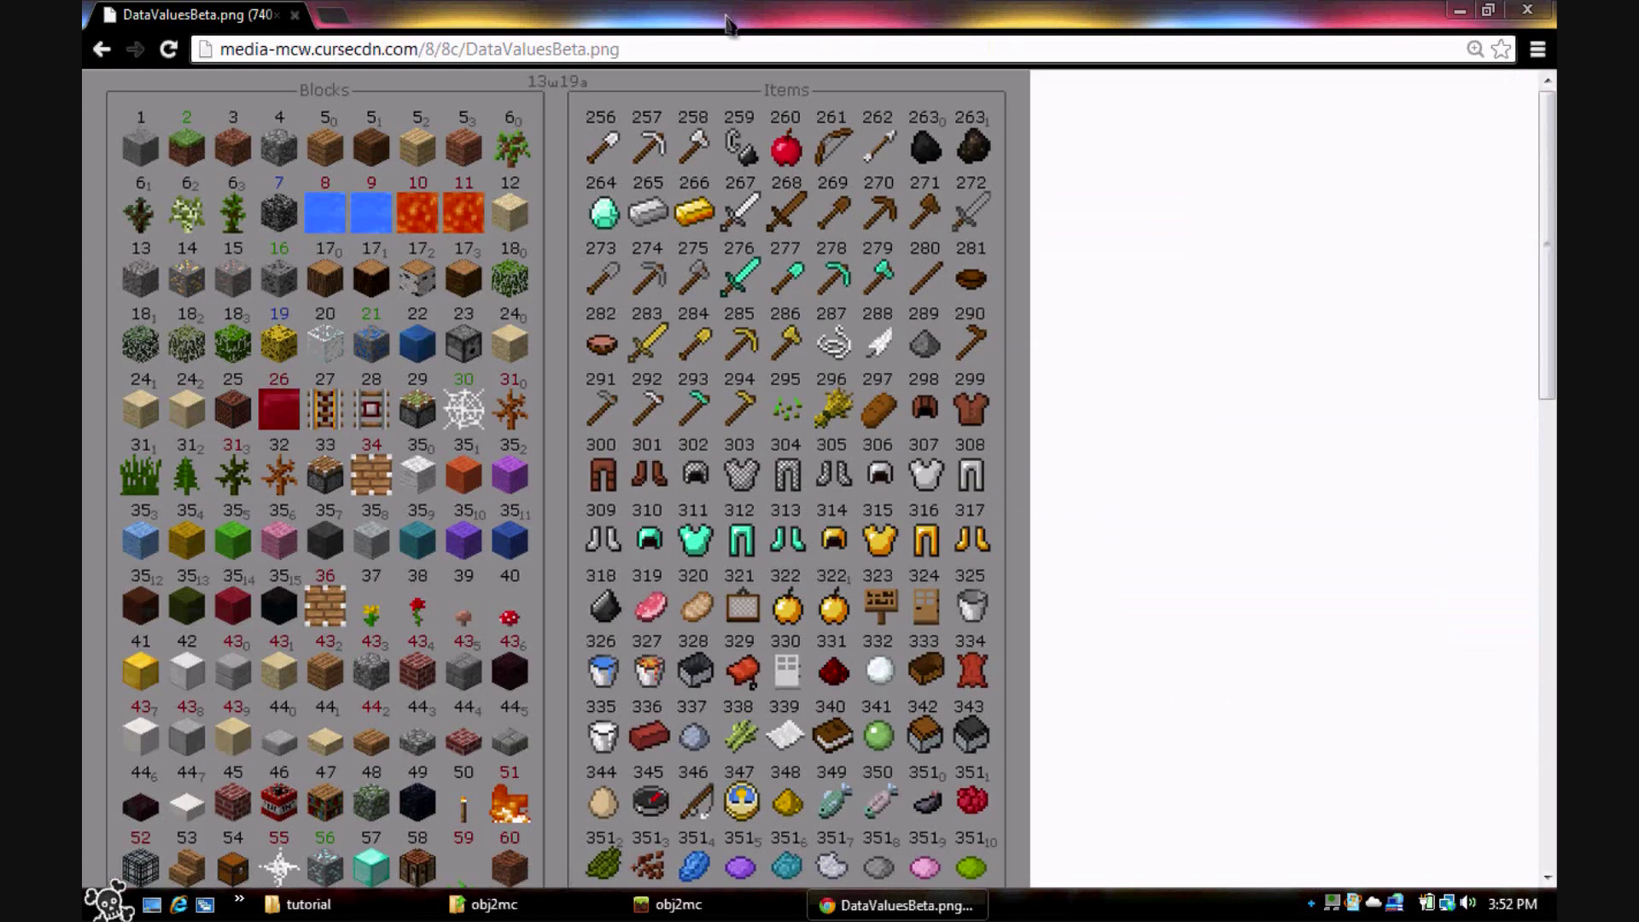
pyautogui.scroll(-8, 489, 353)
pyautogui.scroll(8, 490, 356)
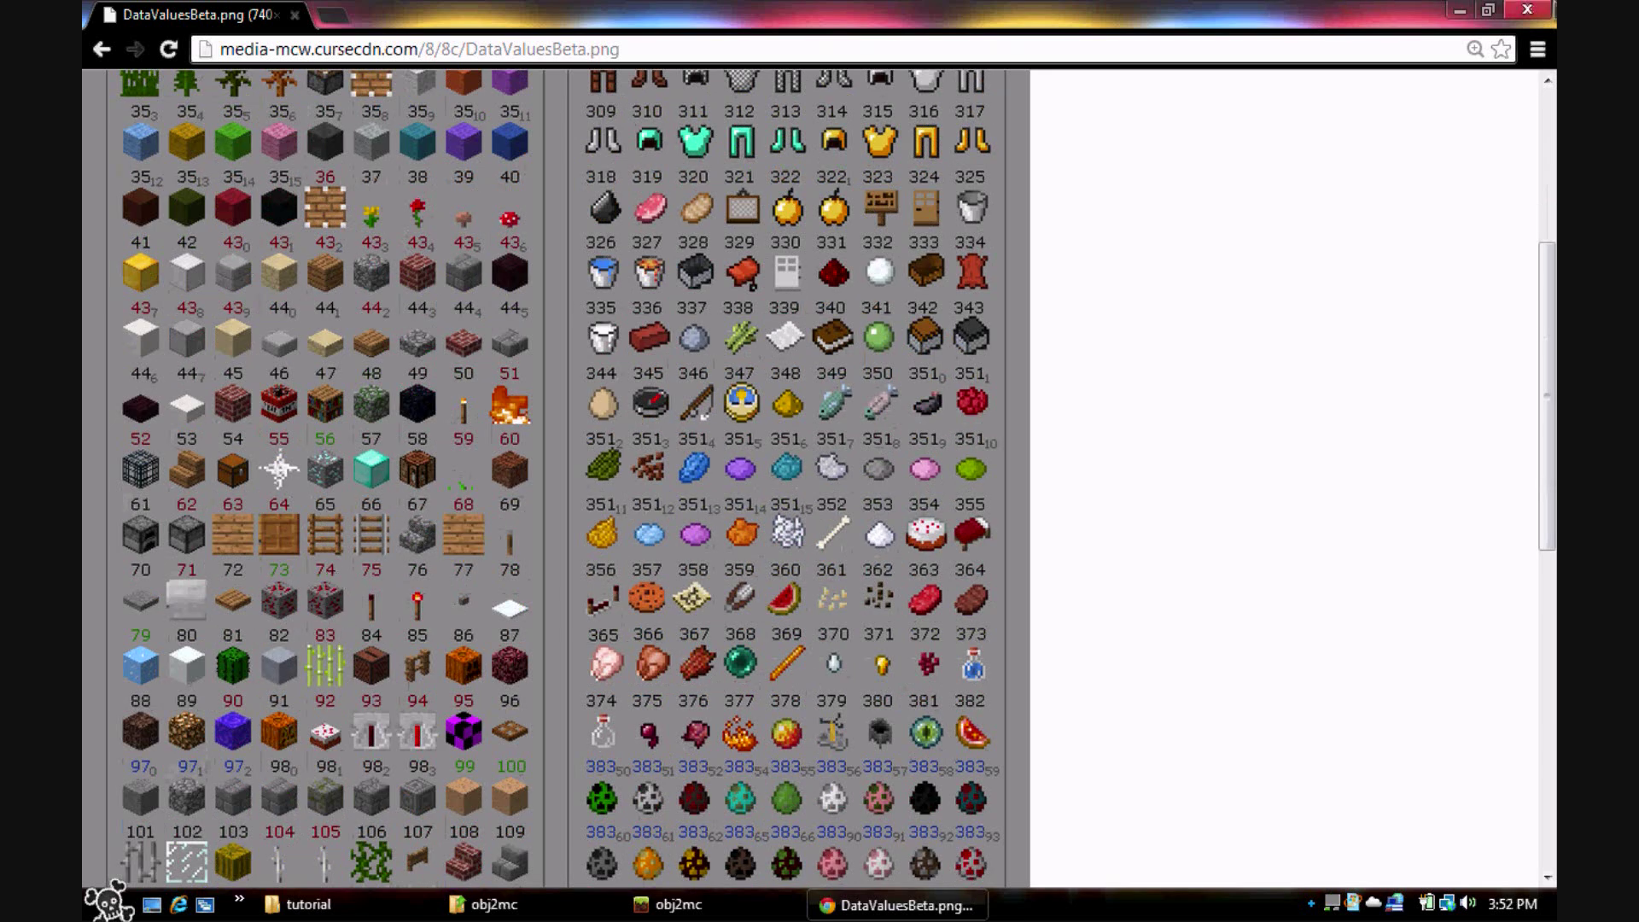
pyautogui.click(1527, 10)
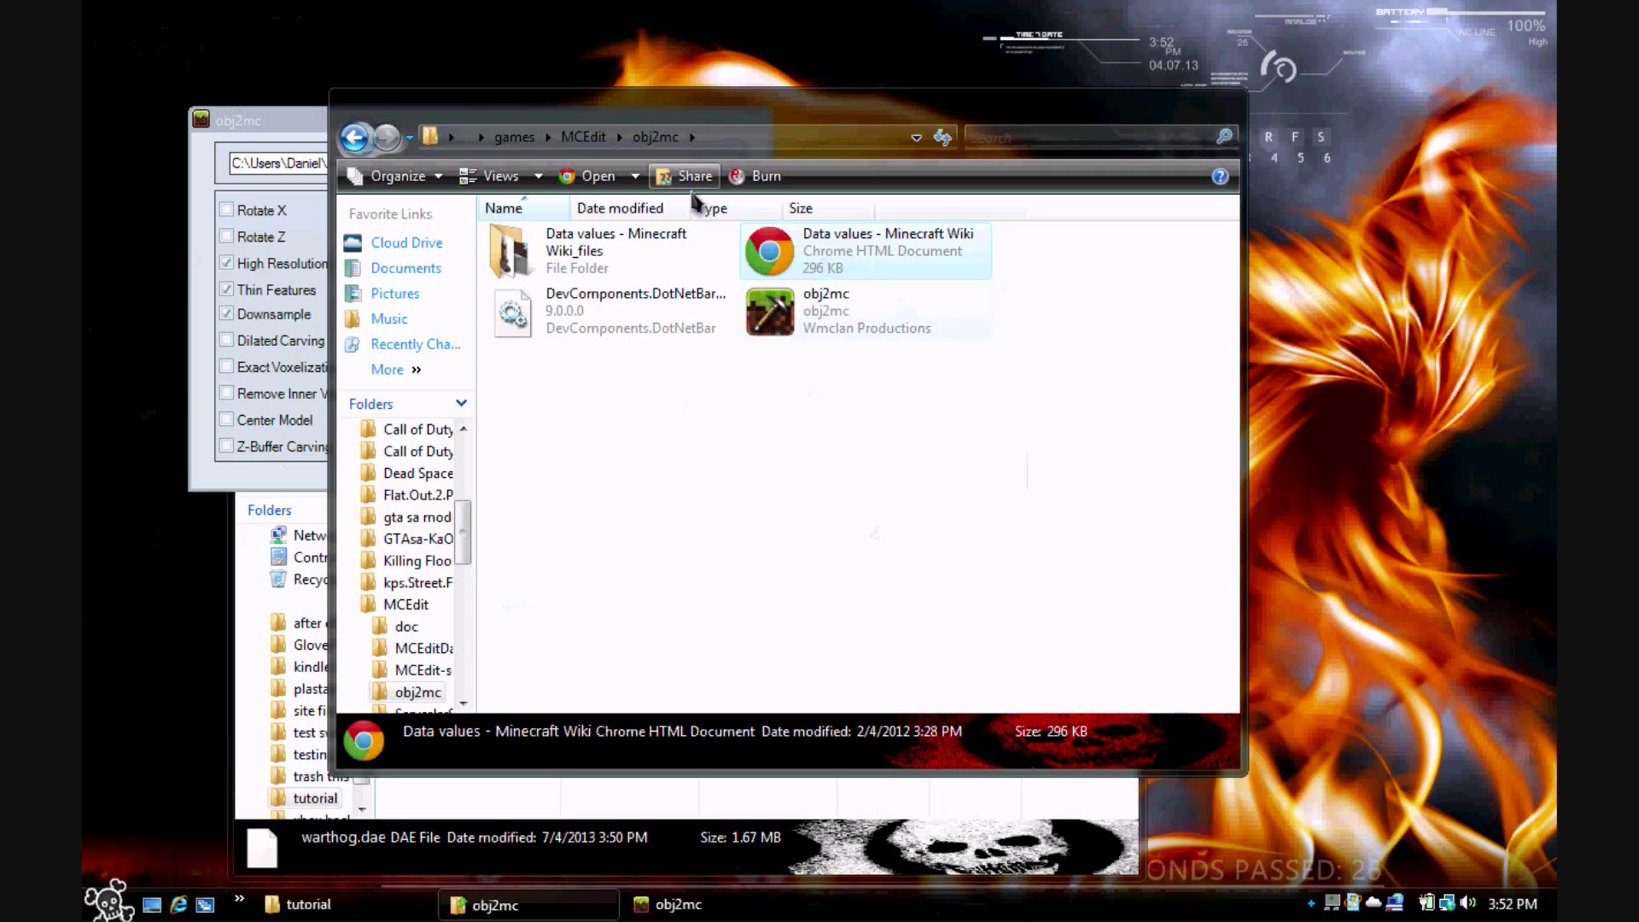
# Set the block ID to 74, convert the warthog model to a schematic and close obj2mc.
pyautogui.click(1151, 99)
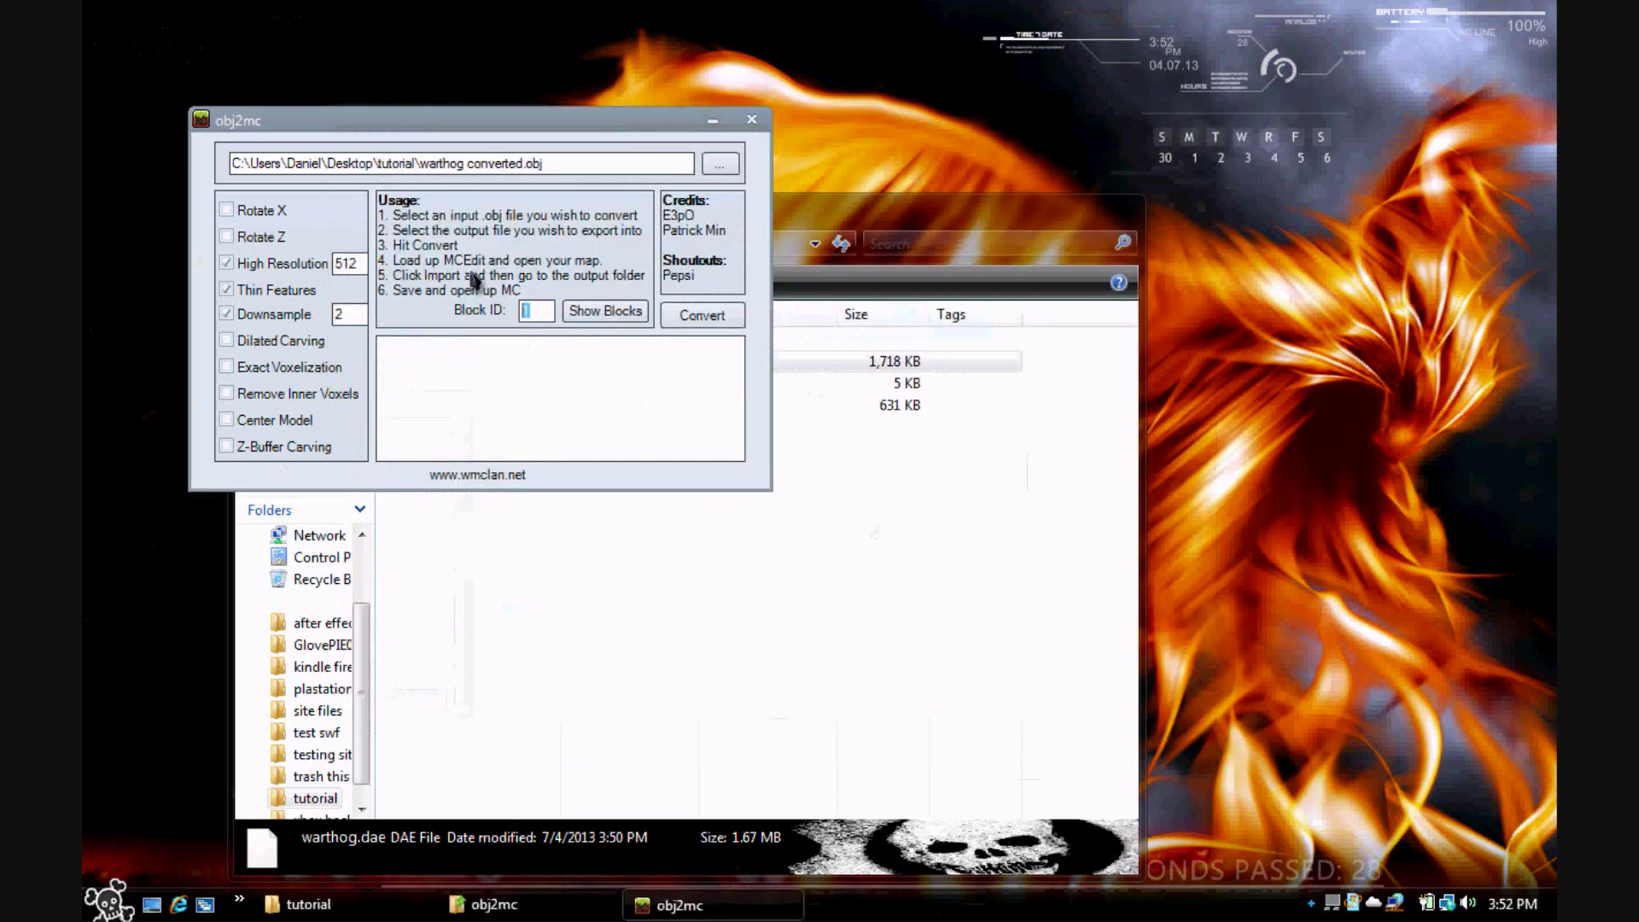
pyautogui.click(548, 311)
pyautogui.write('74')
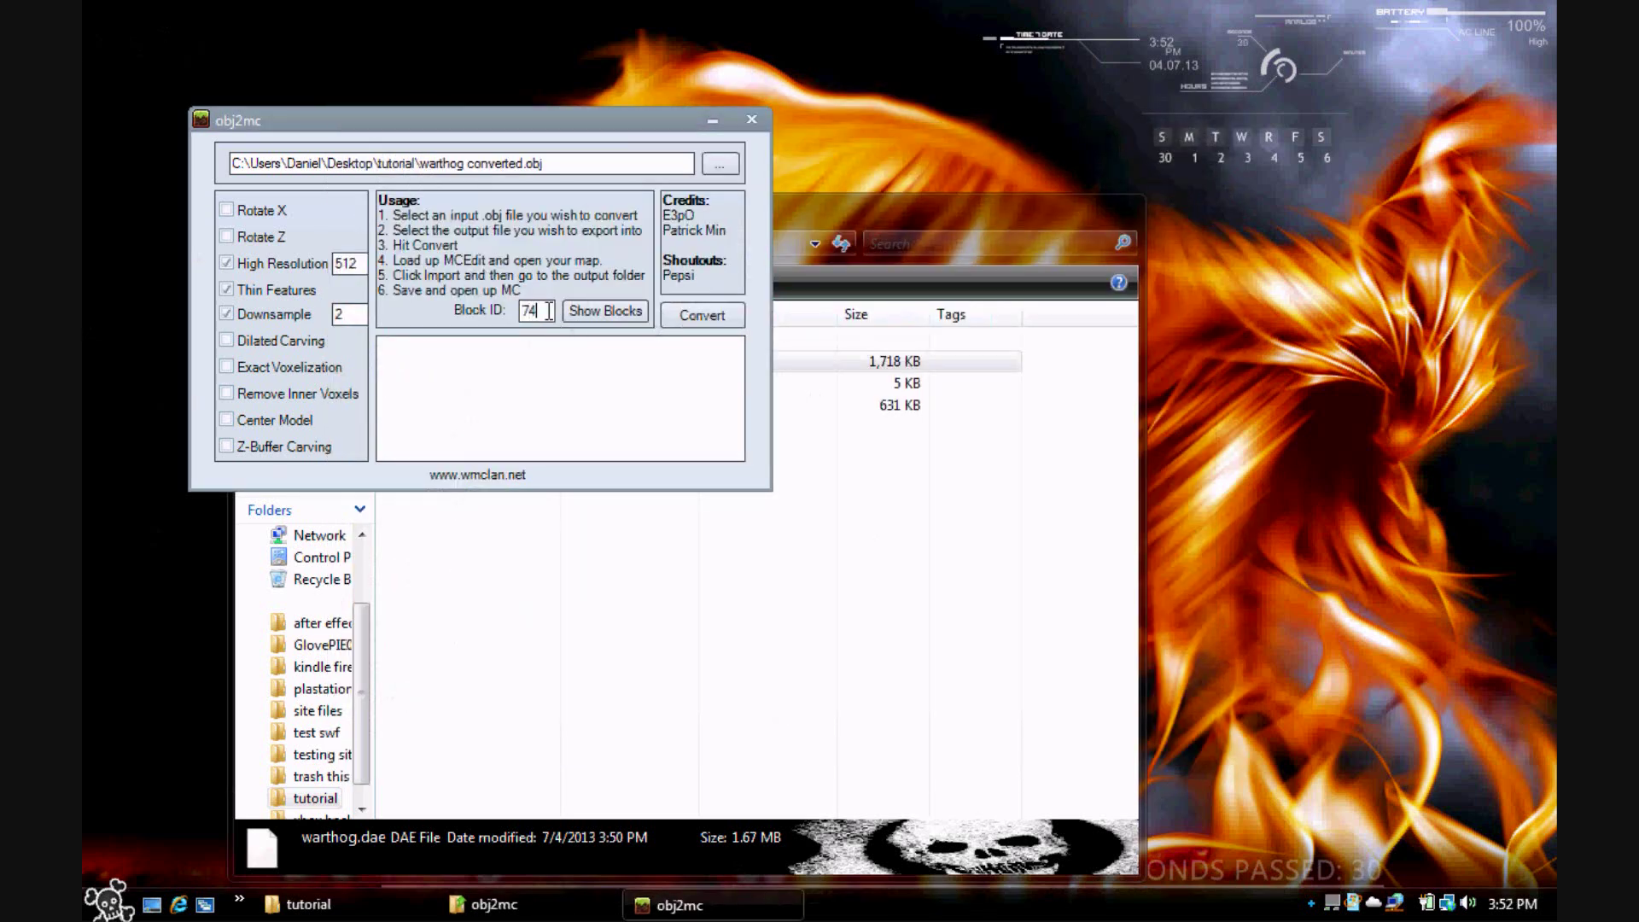
pyautogui.click(705, 319)
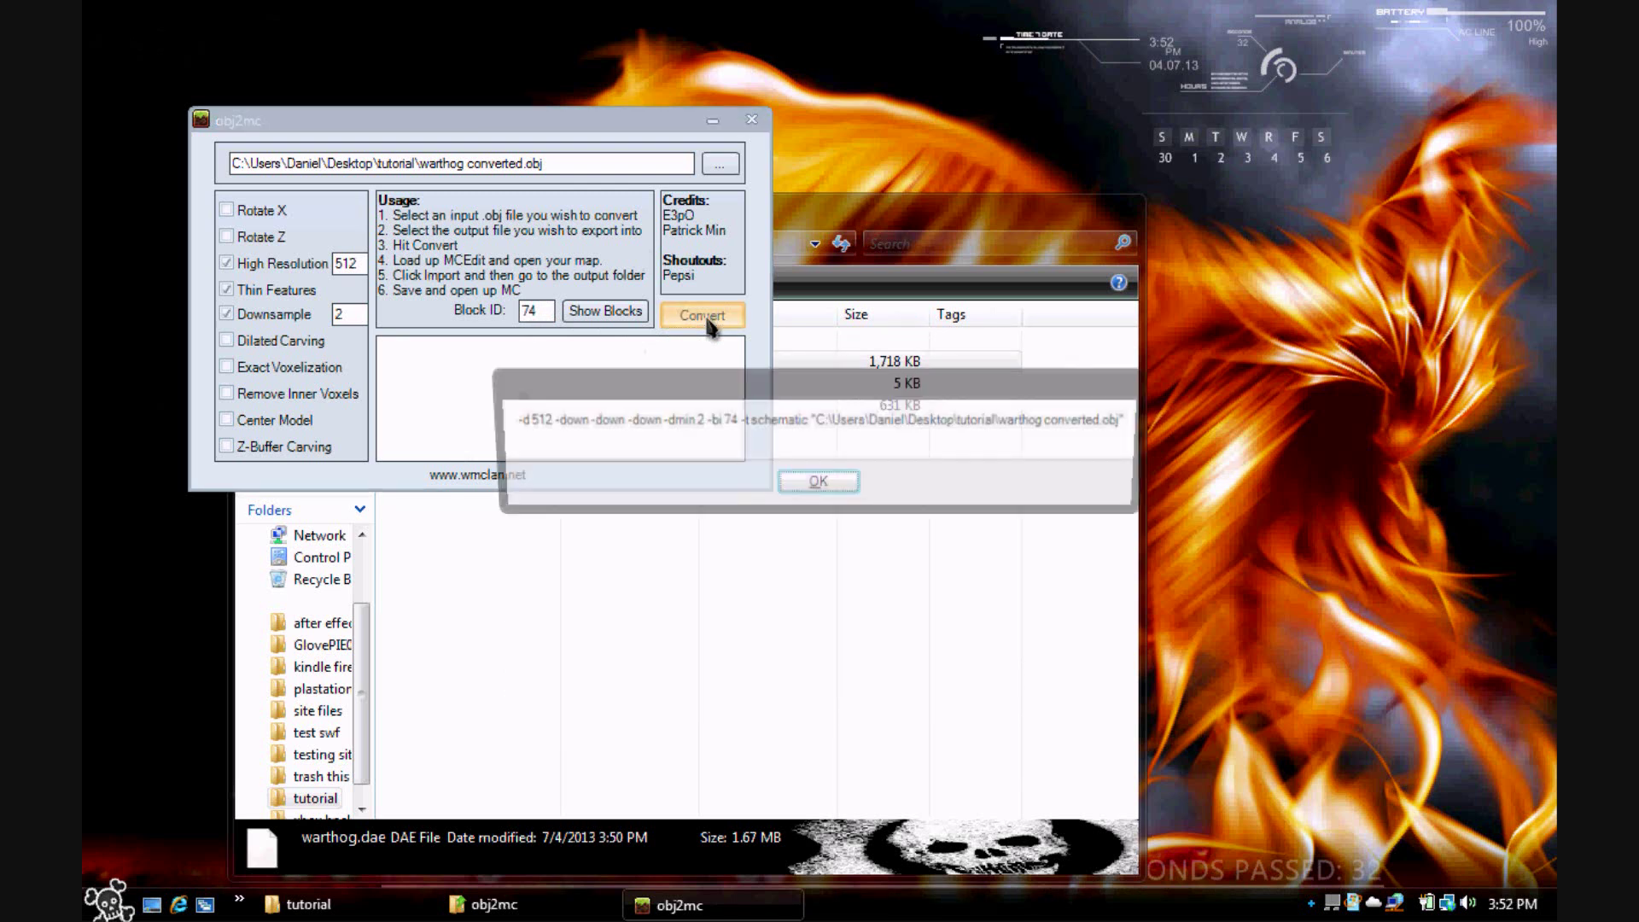
pyautogui.click(818, 484)
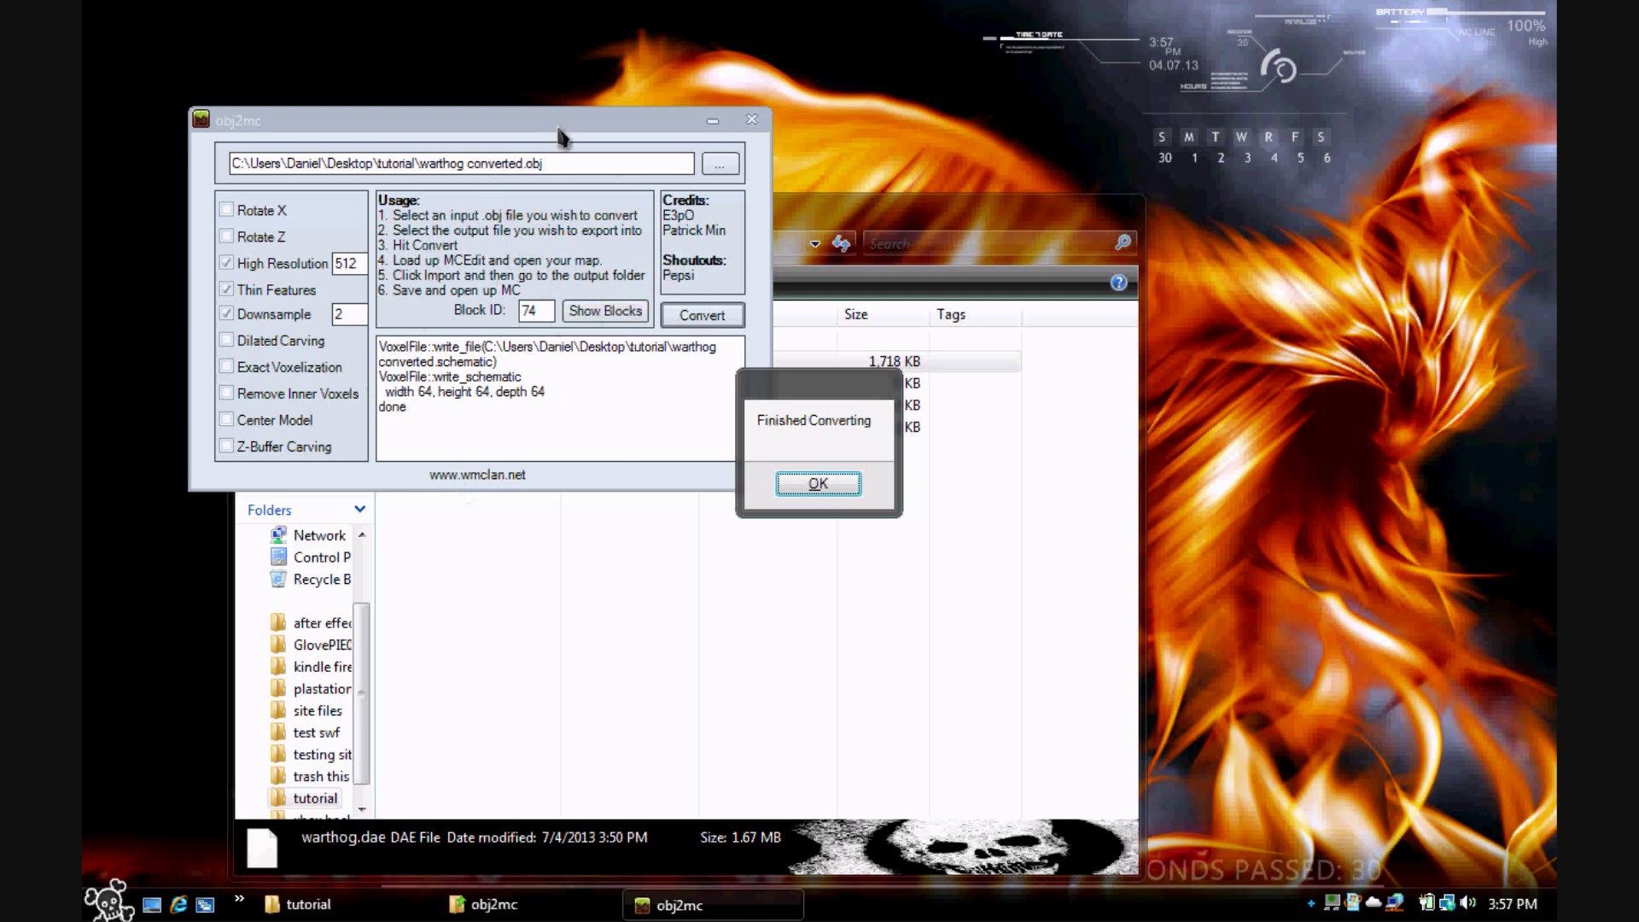
pyautogui.click(818, 483)
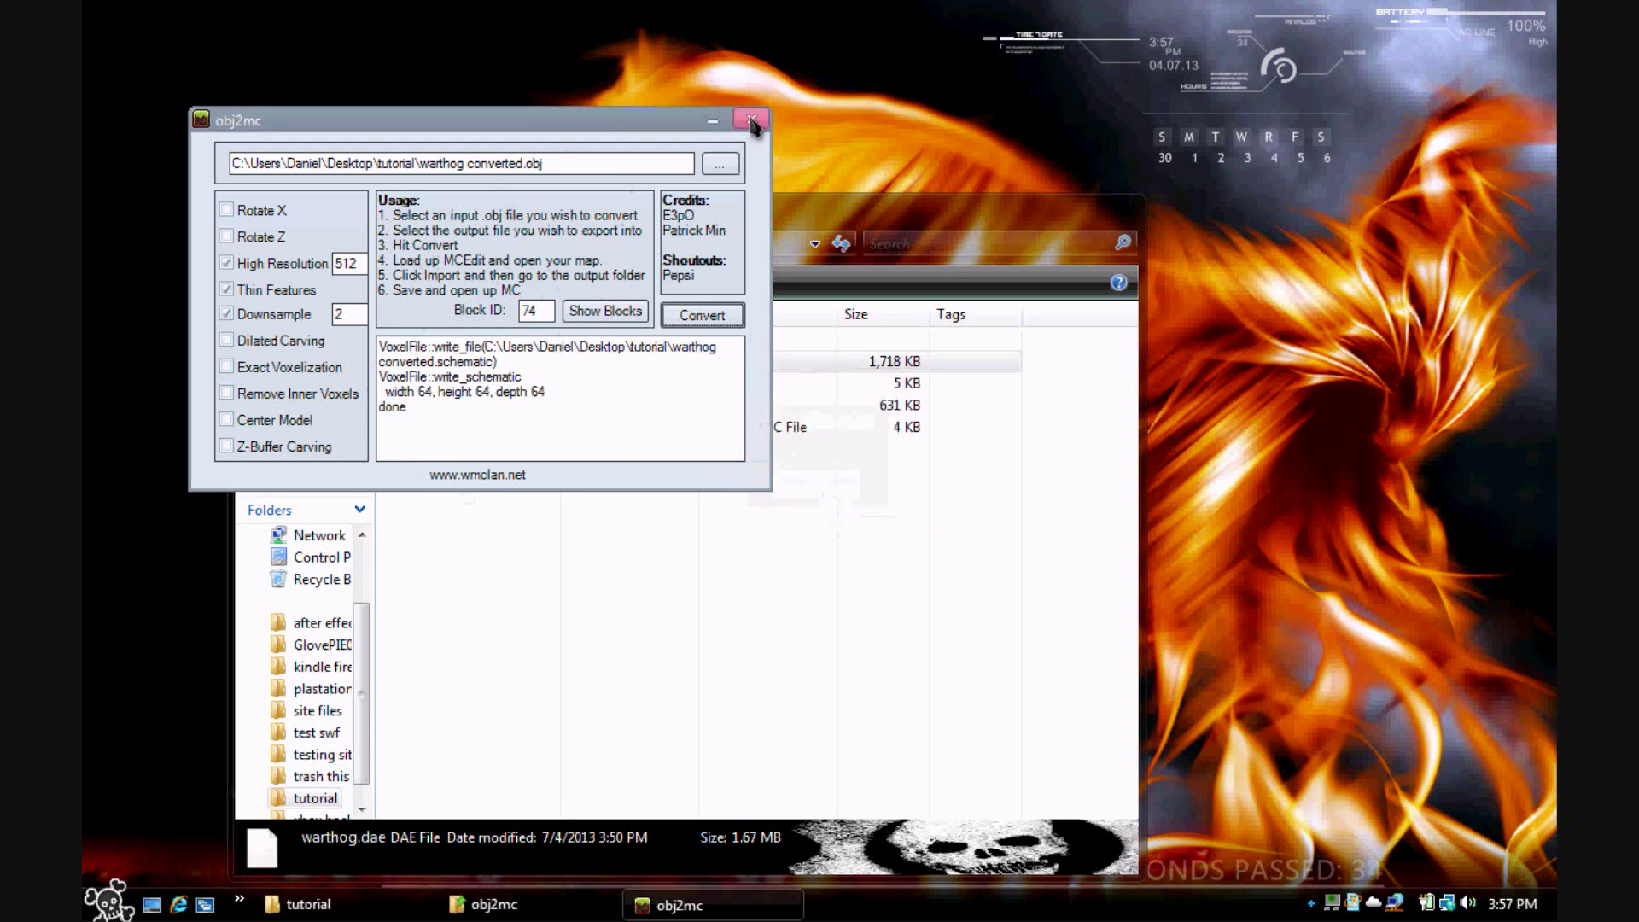
pyautogui.click(751, 120)
# Return to the parent MCEdit folder from the obj2mc folder and launch the mcedit application.
pyautogui.doubleClick(489, 361)
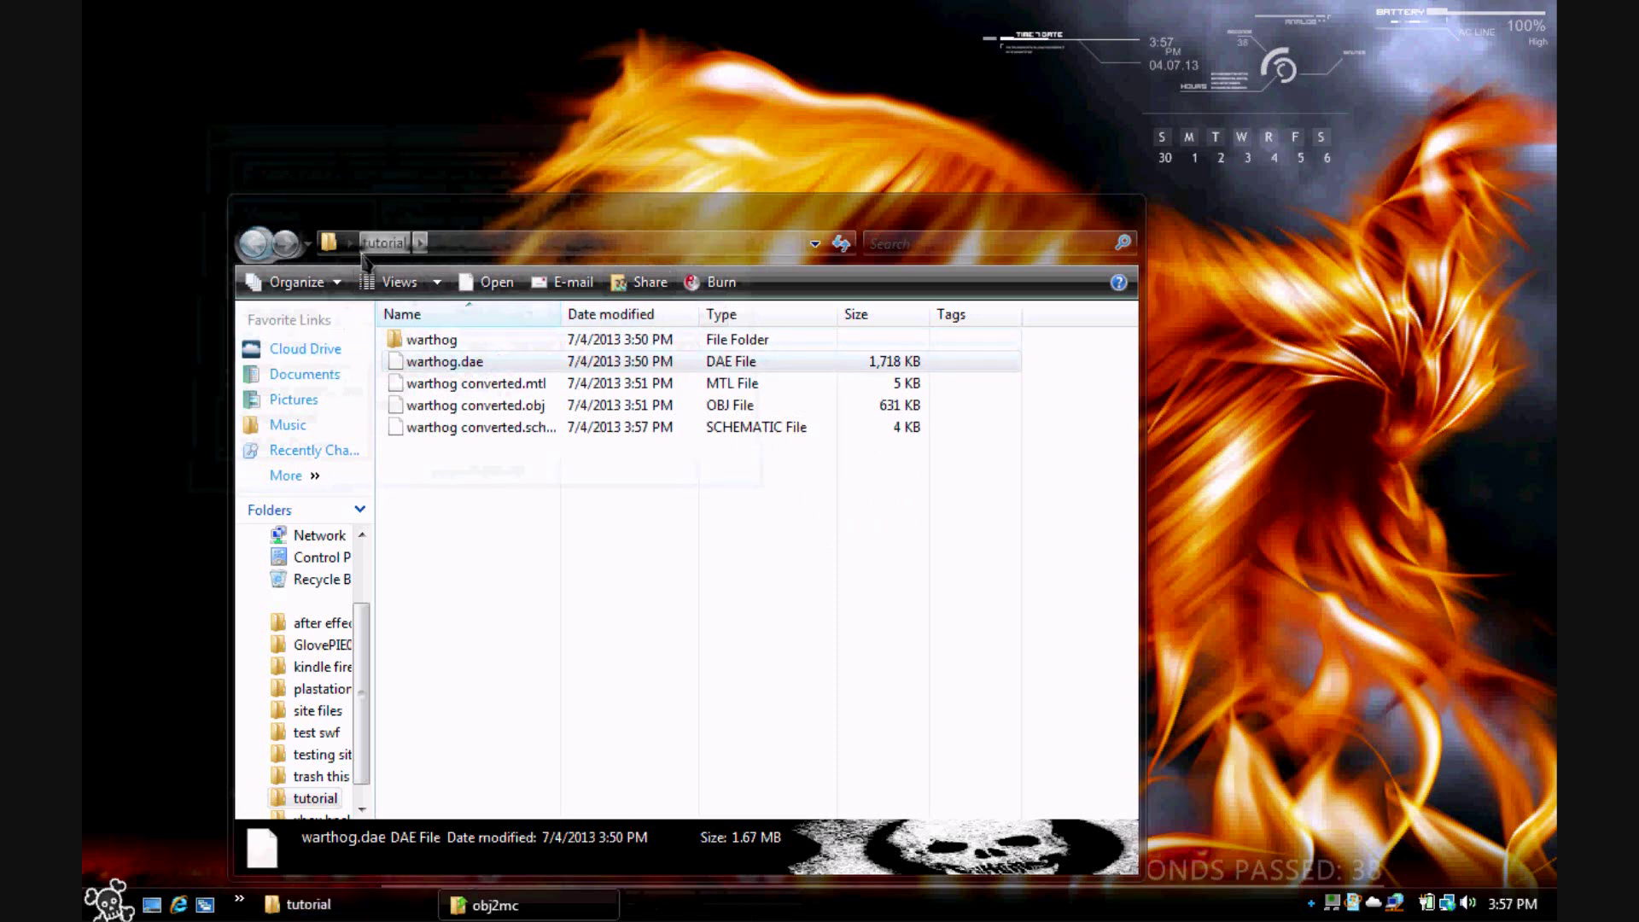
pyautogui.click(493, 906)
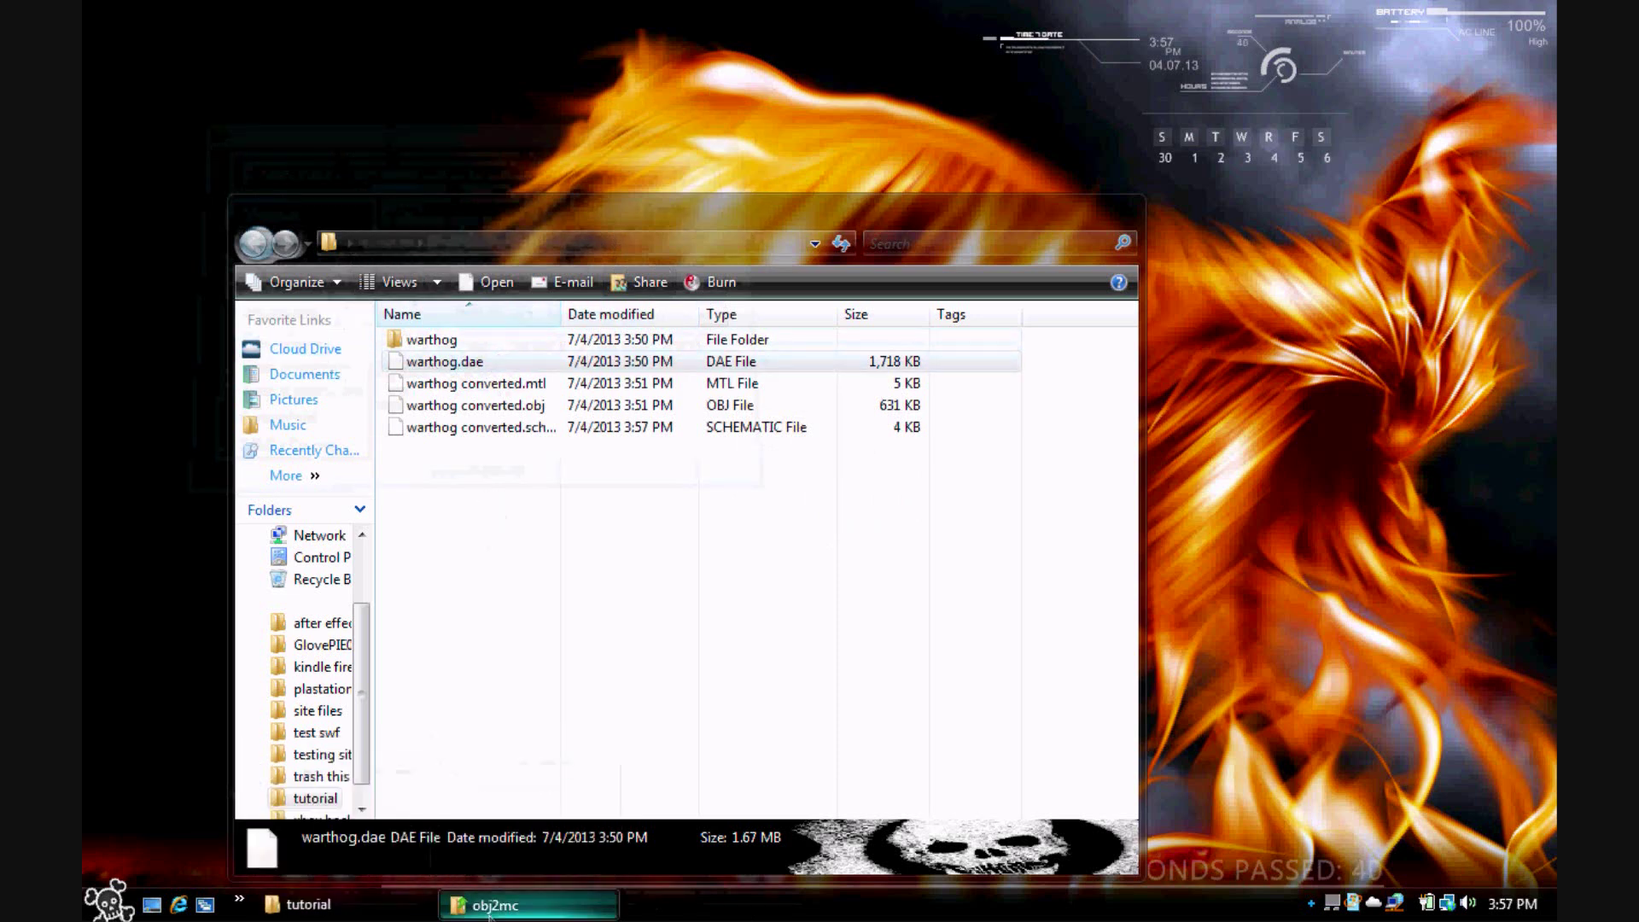
pyautogui.click(493, 907)
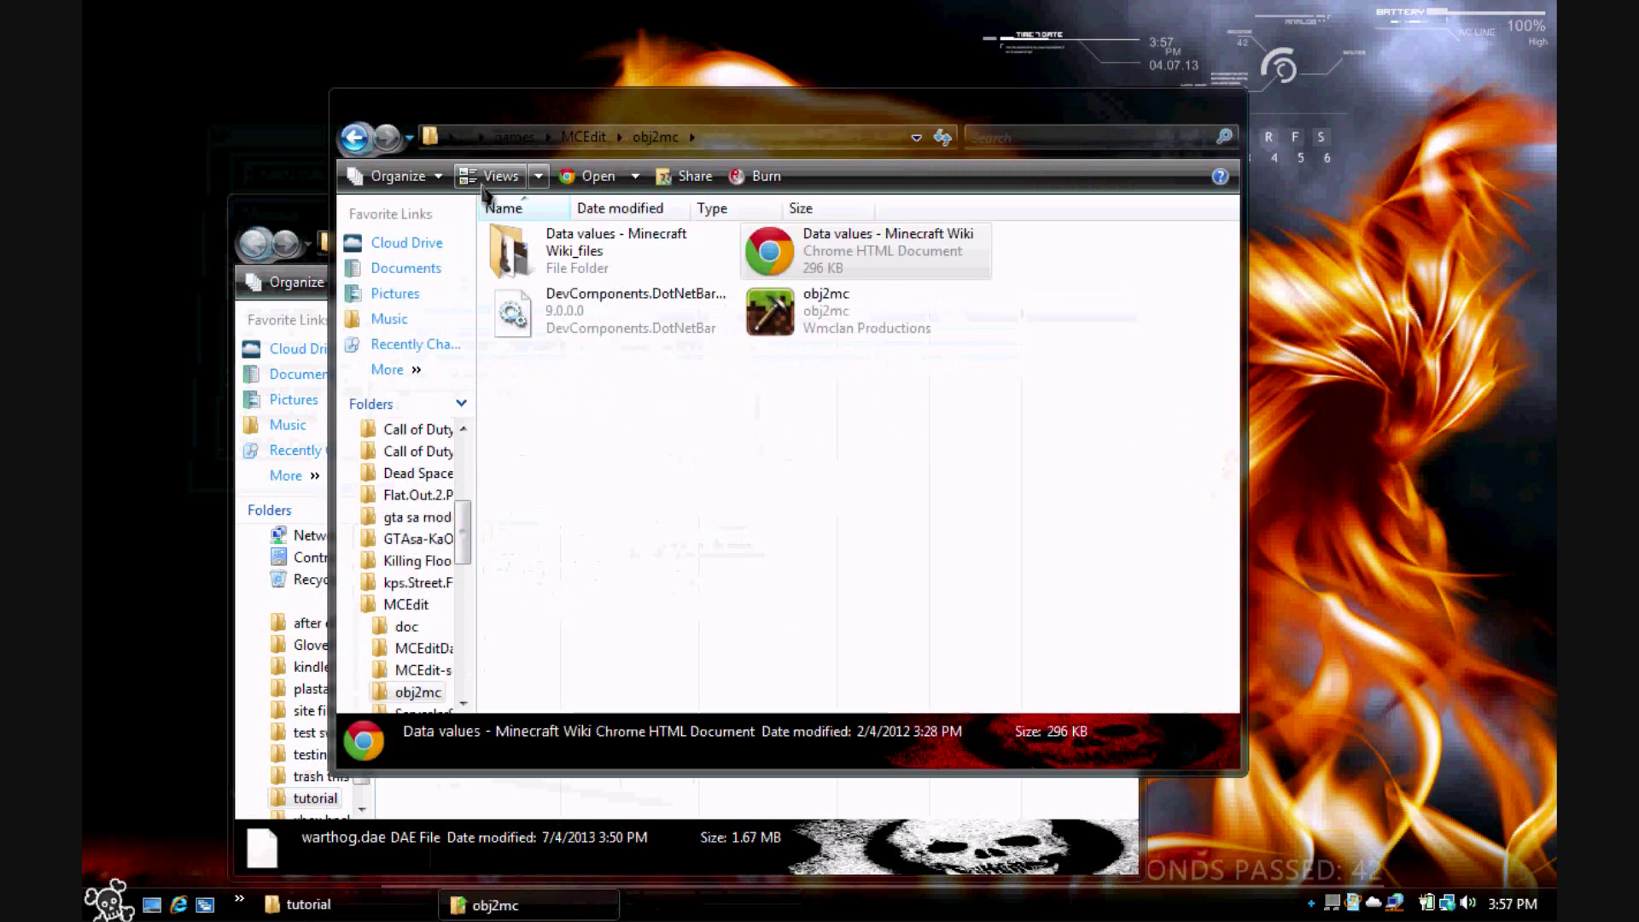
pyautogui.click(355, 137)
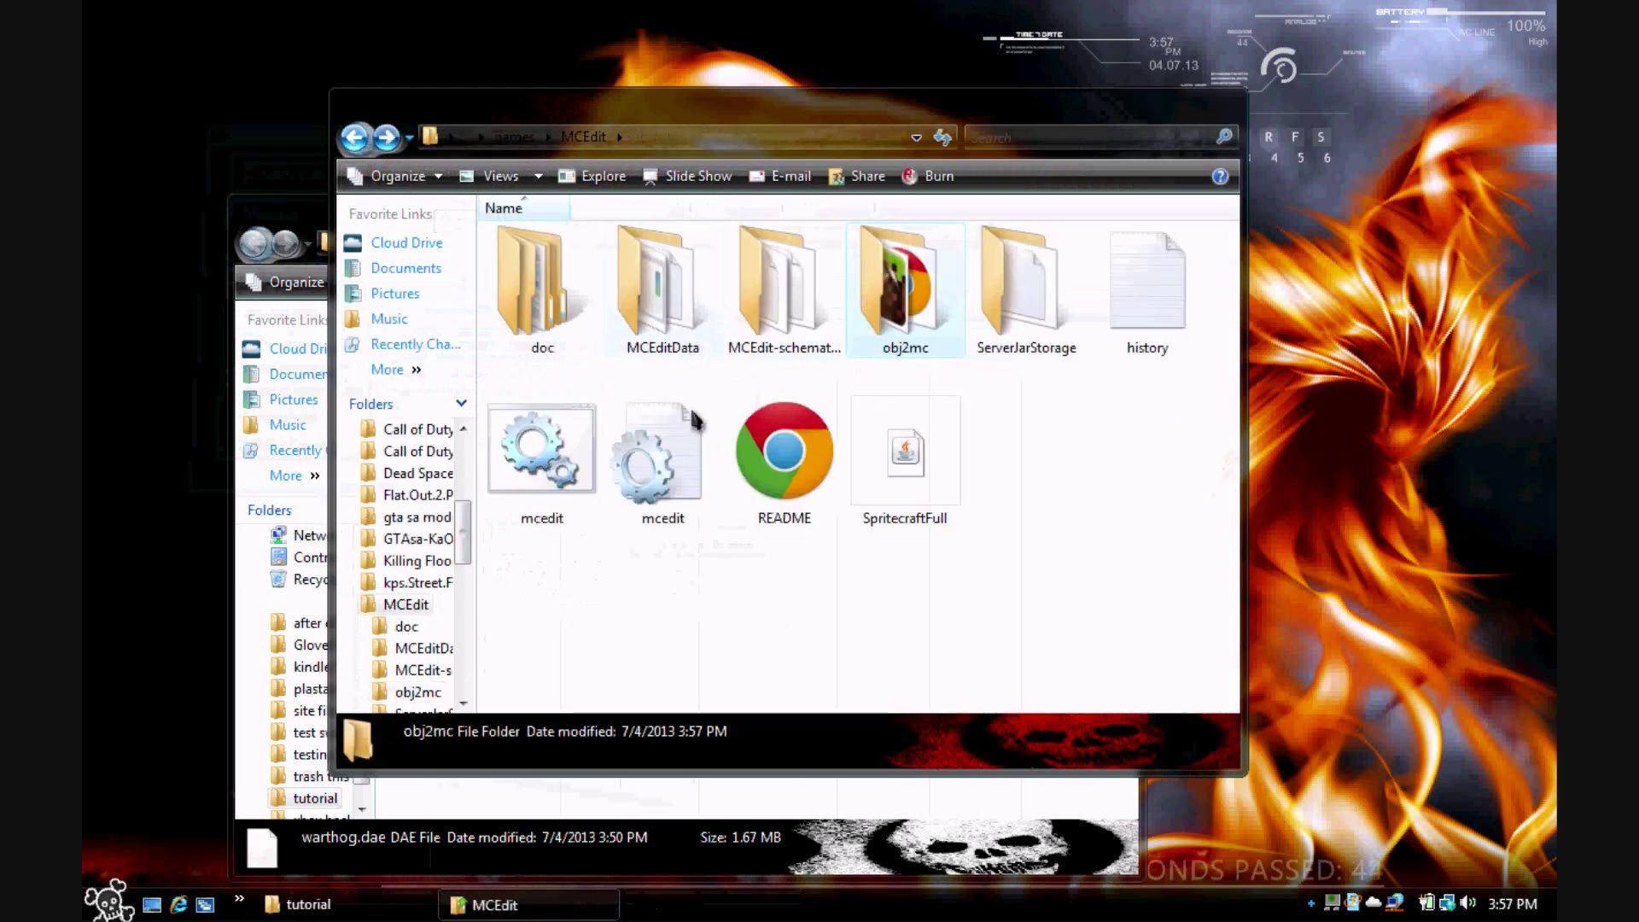
pyautogui.doubleClick(531, 452)
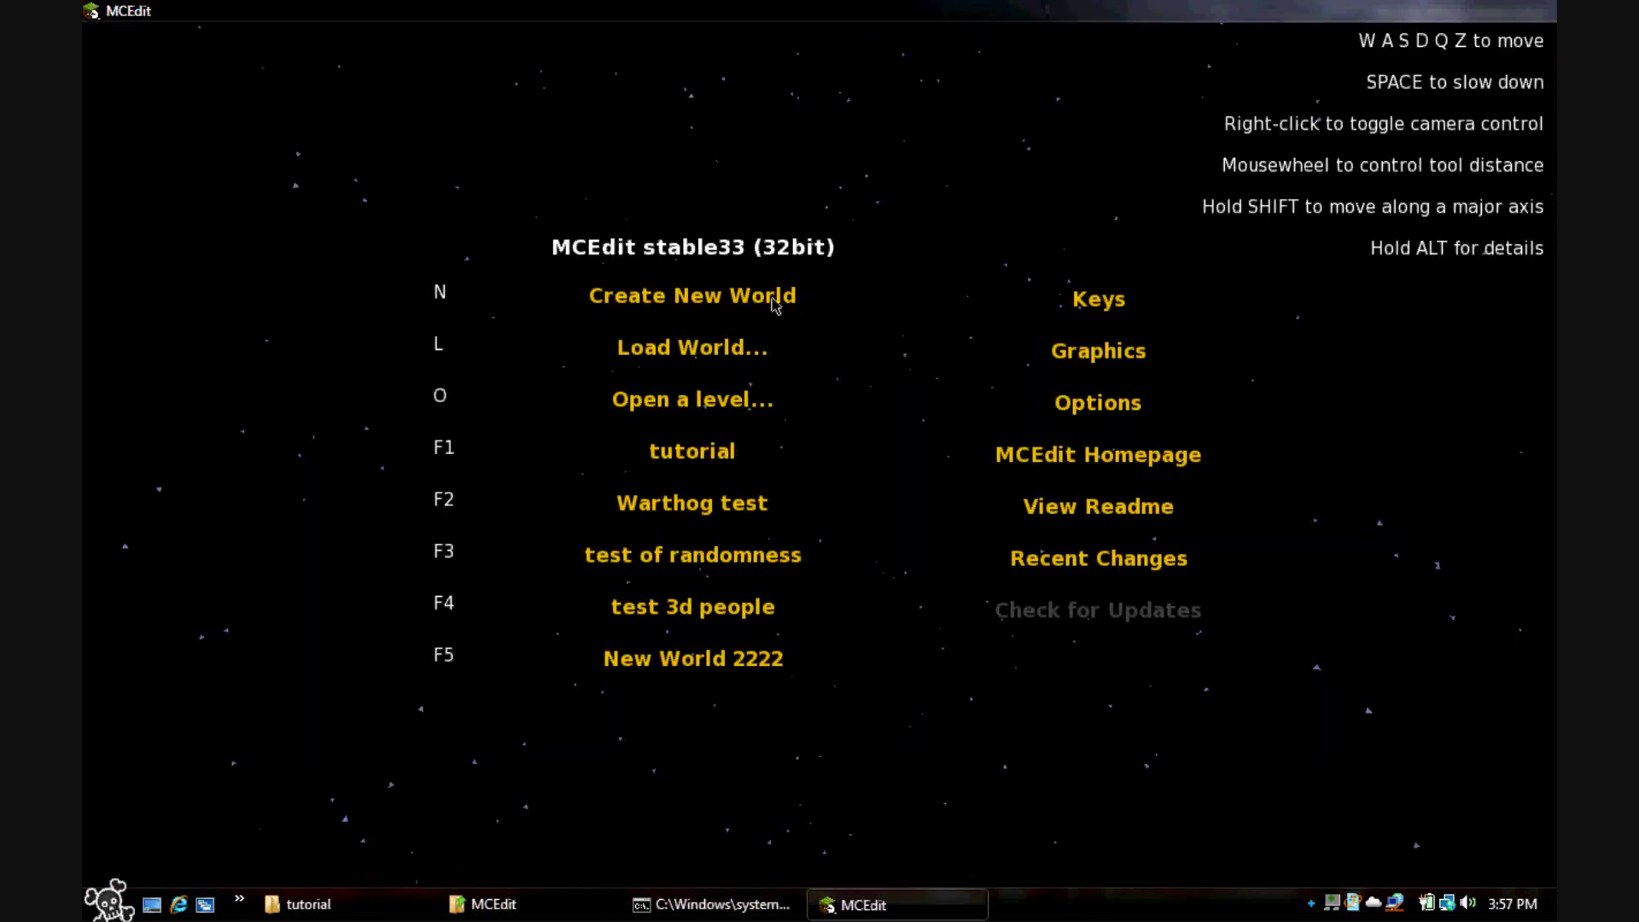
# Create a new Minecraft Alpha world named "dtpk tutorial" with Flatland chunks and the Creative game type.
pyautogui.click(714, 307)
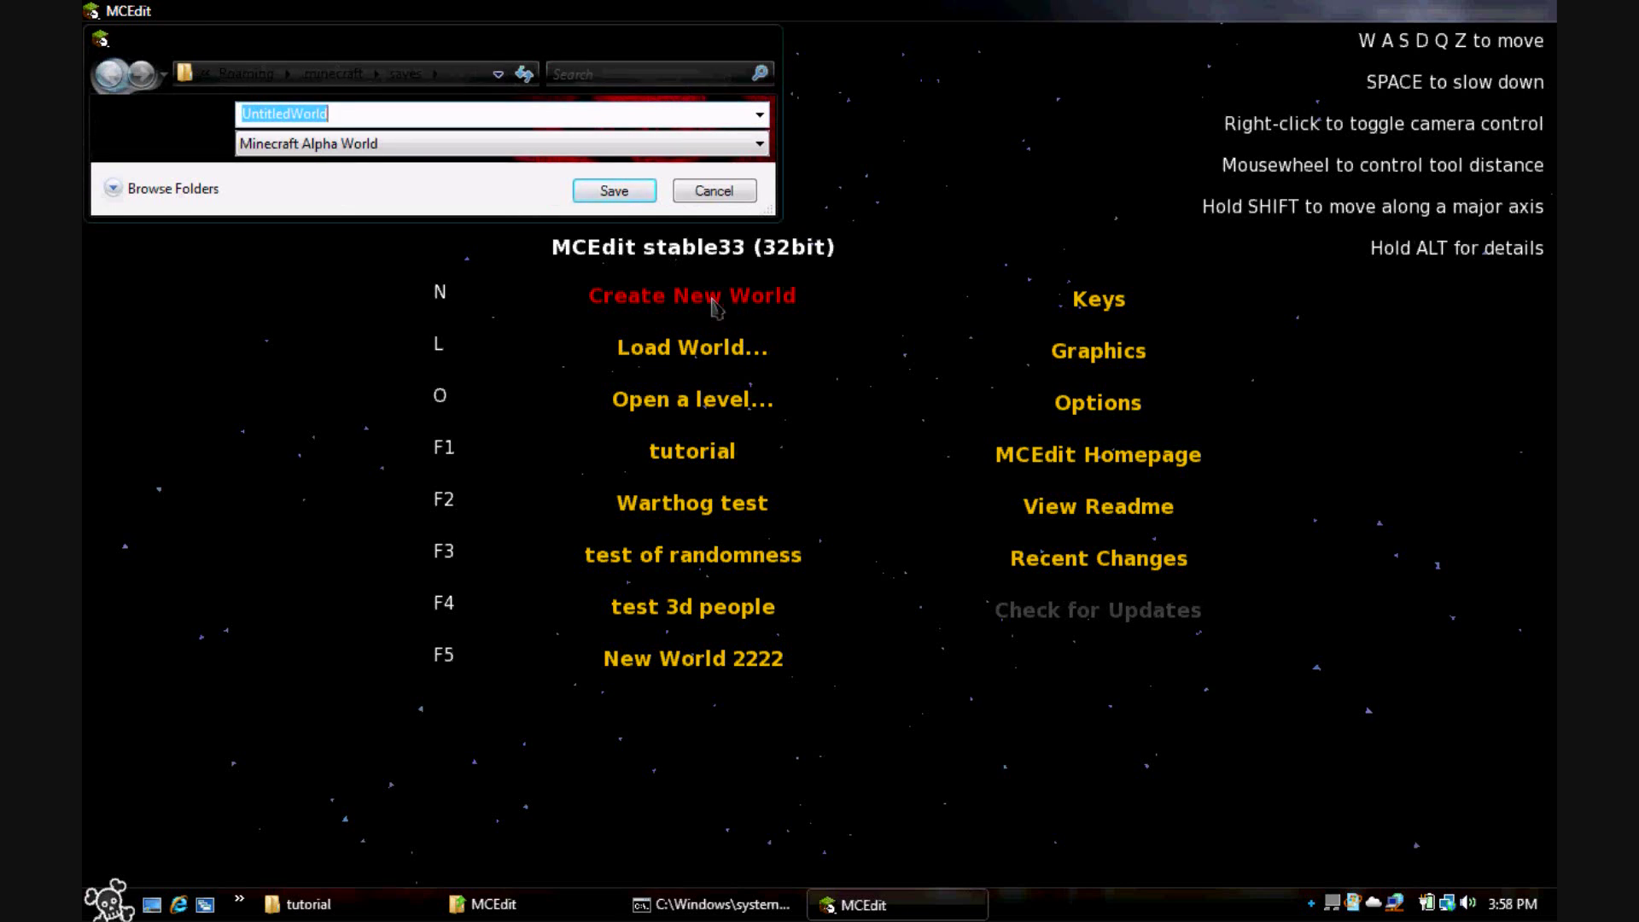
pyautogui.write('dtpk tutorial')
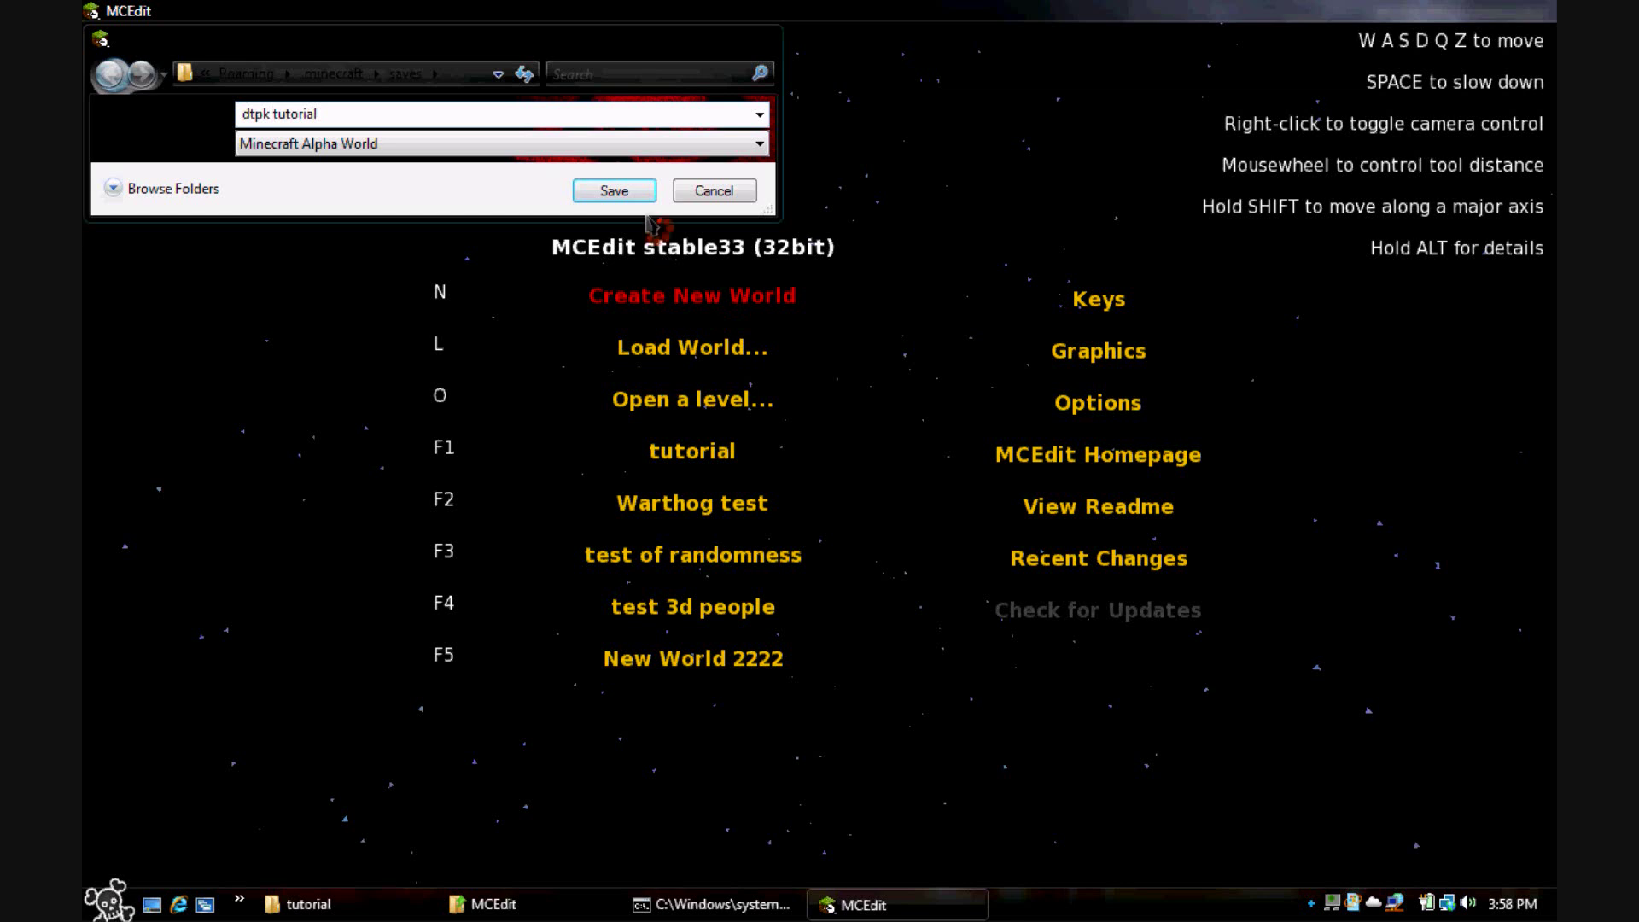
pyautogui.click(613, 191)
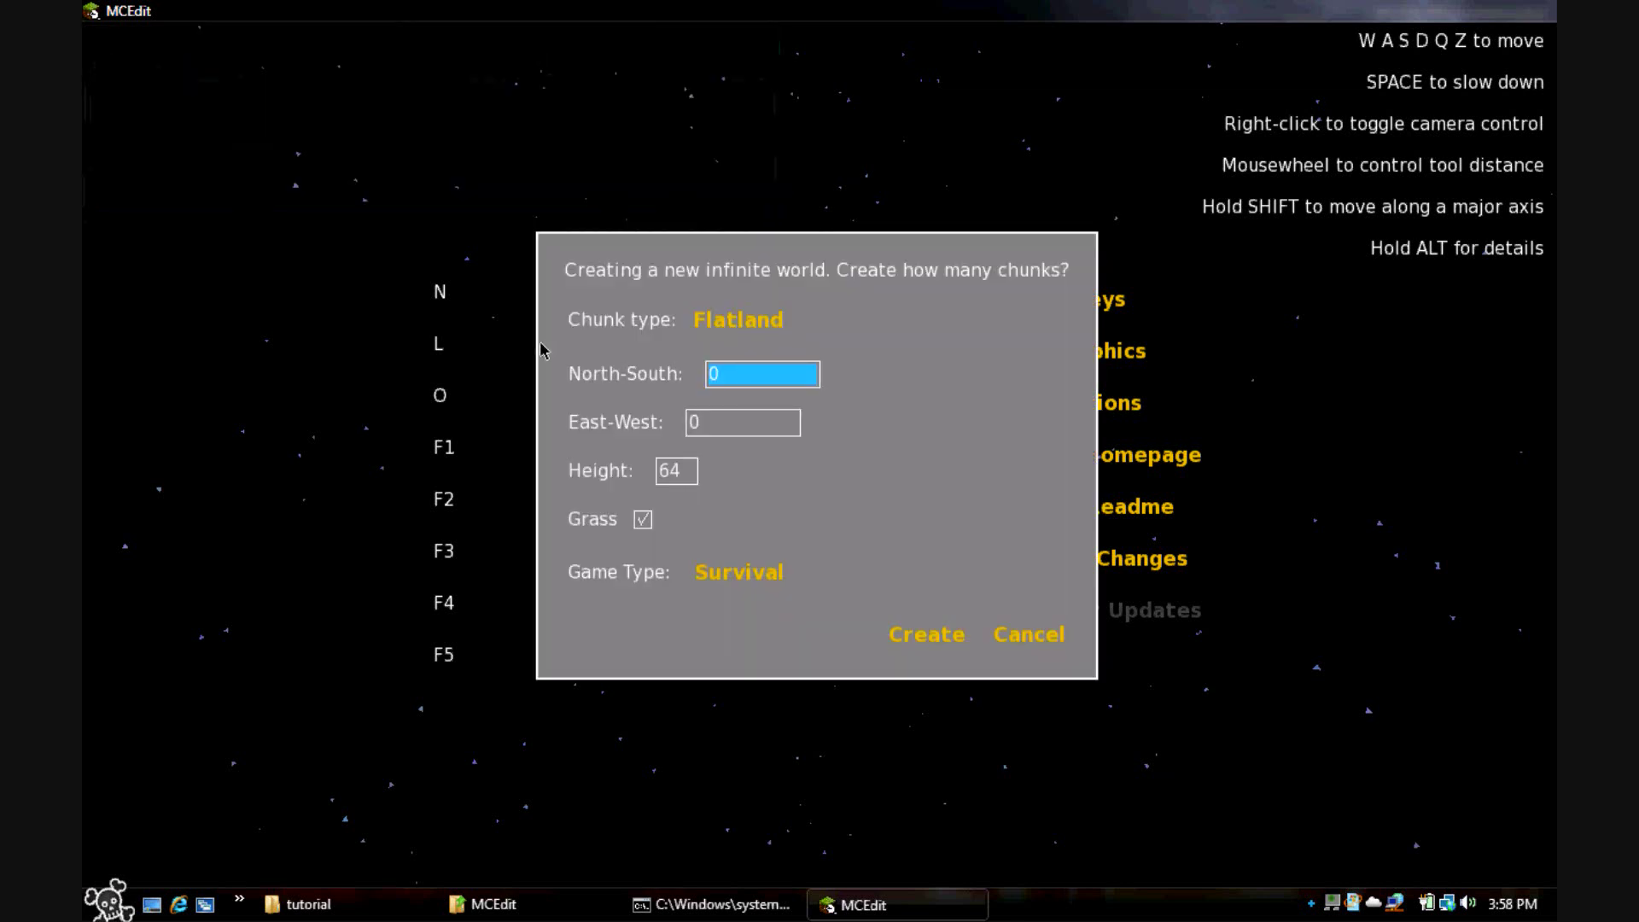
pyautogui.click(741, 581)
pyautogui.click(916, 641)
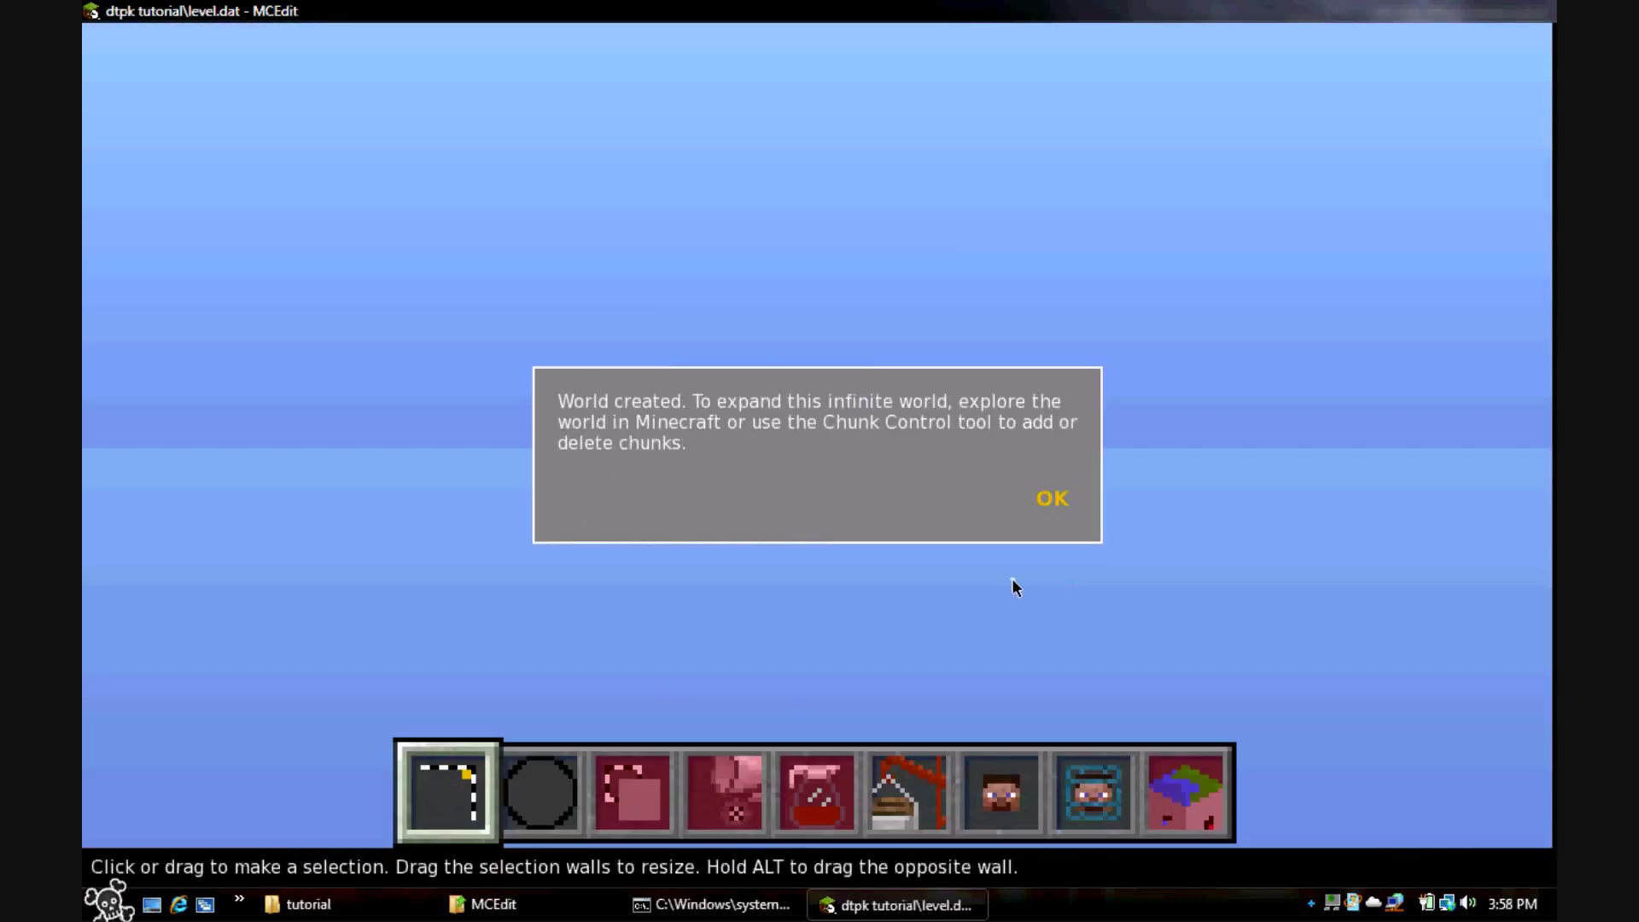
pyautogui.click(1051, 502)
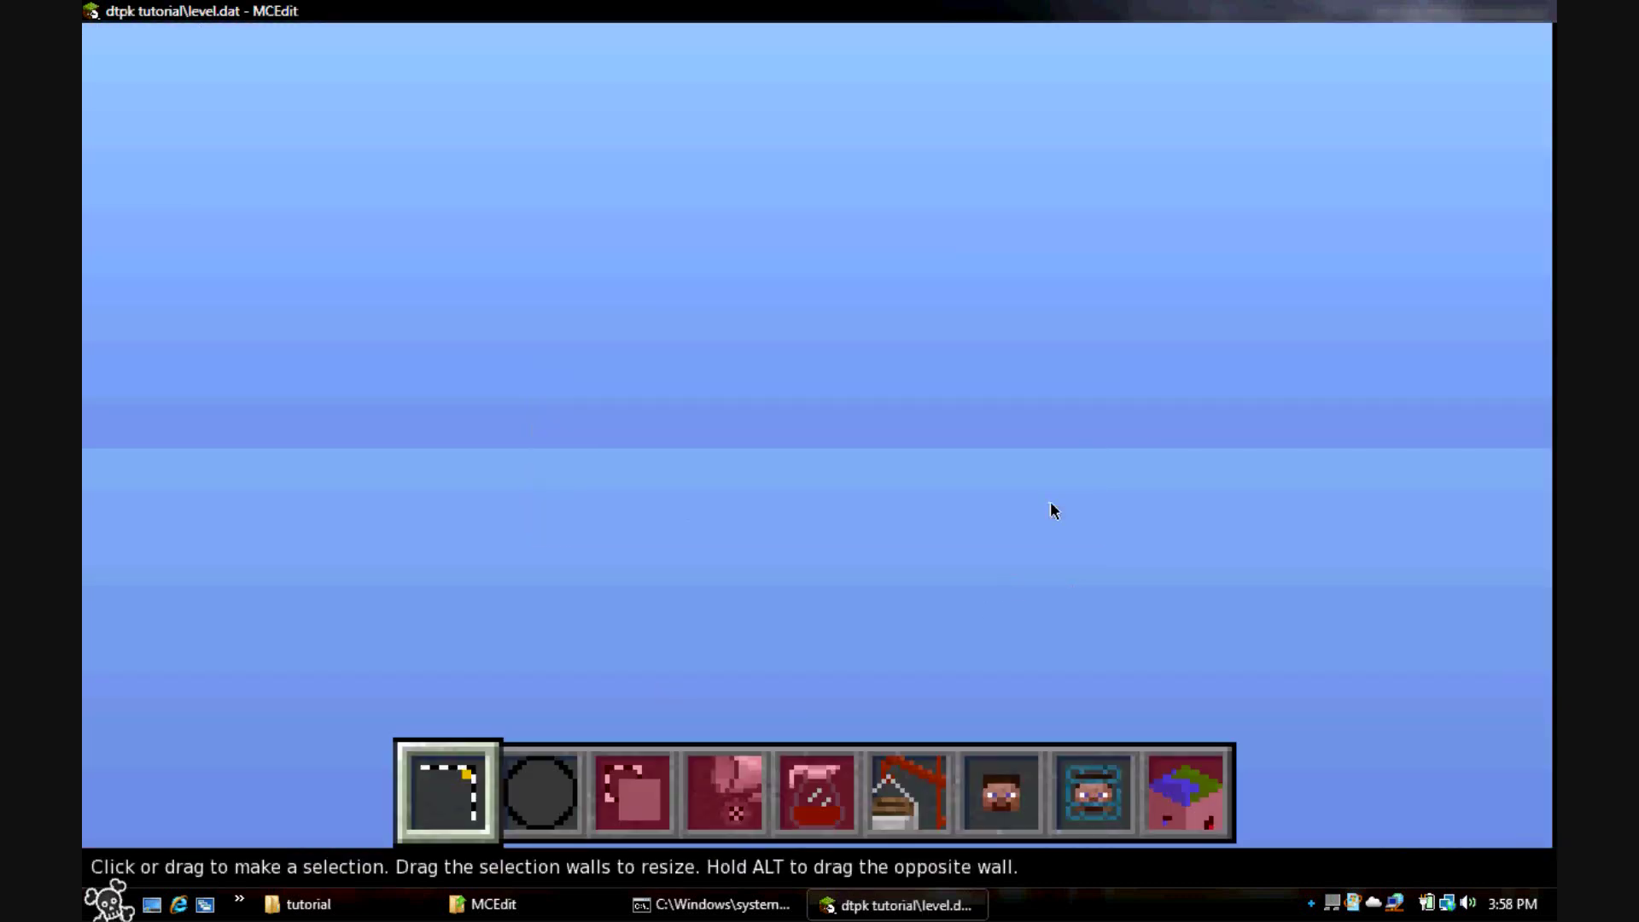
pyautogui.moveTo(882, 480); pyautogui.dragTo(796, 505)
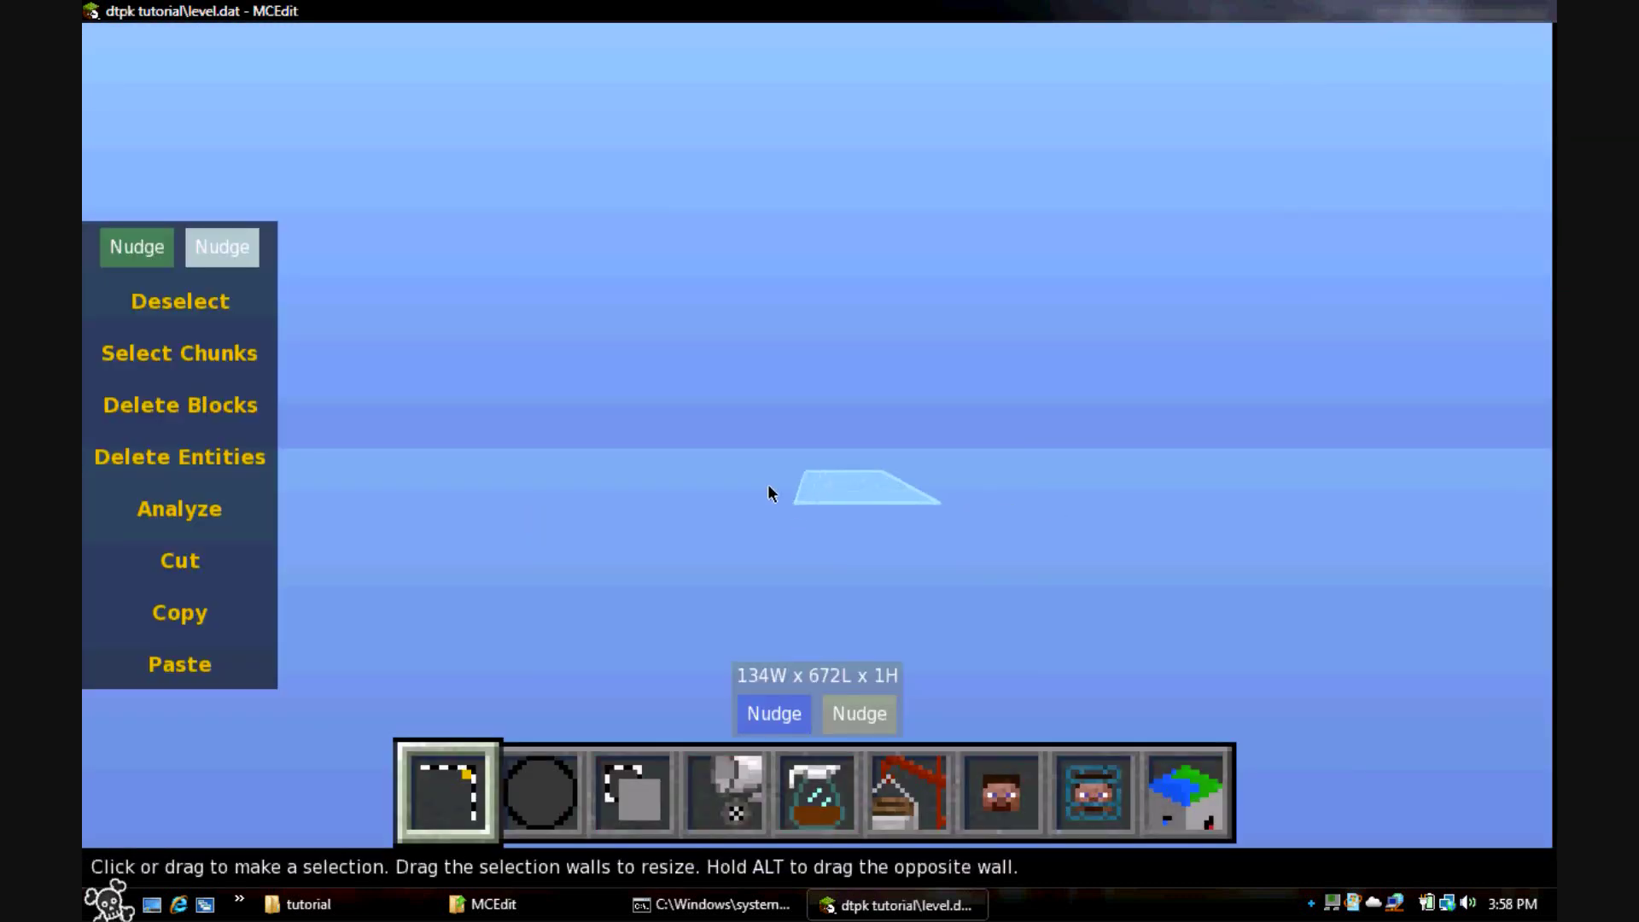
pyautogui.moveTo(887, 384); pyautogui.dragTo(817, 440)
pyautogui.click(817, 440)
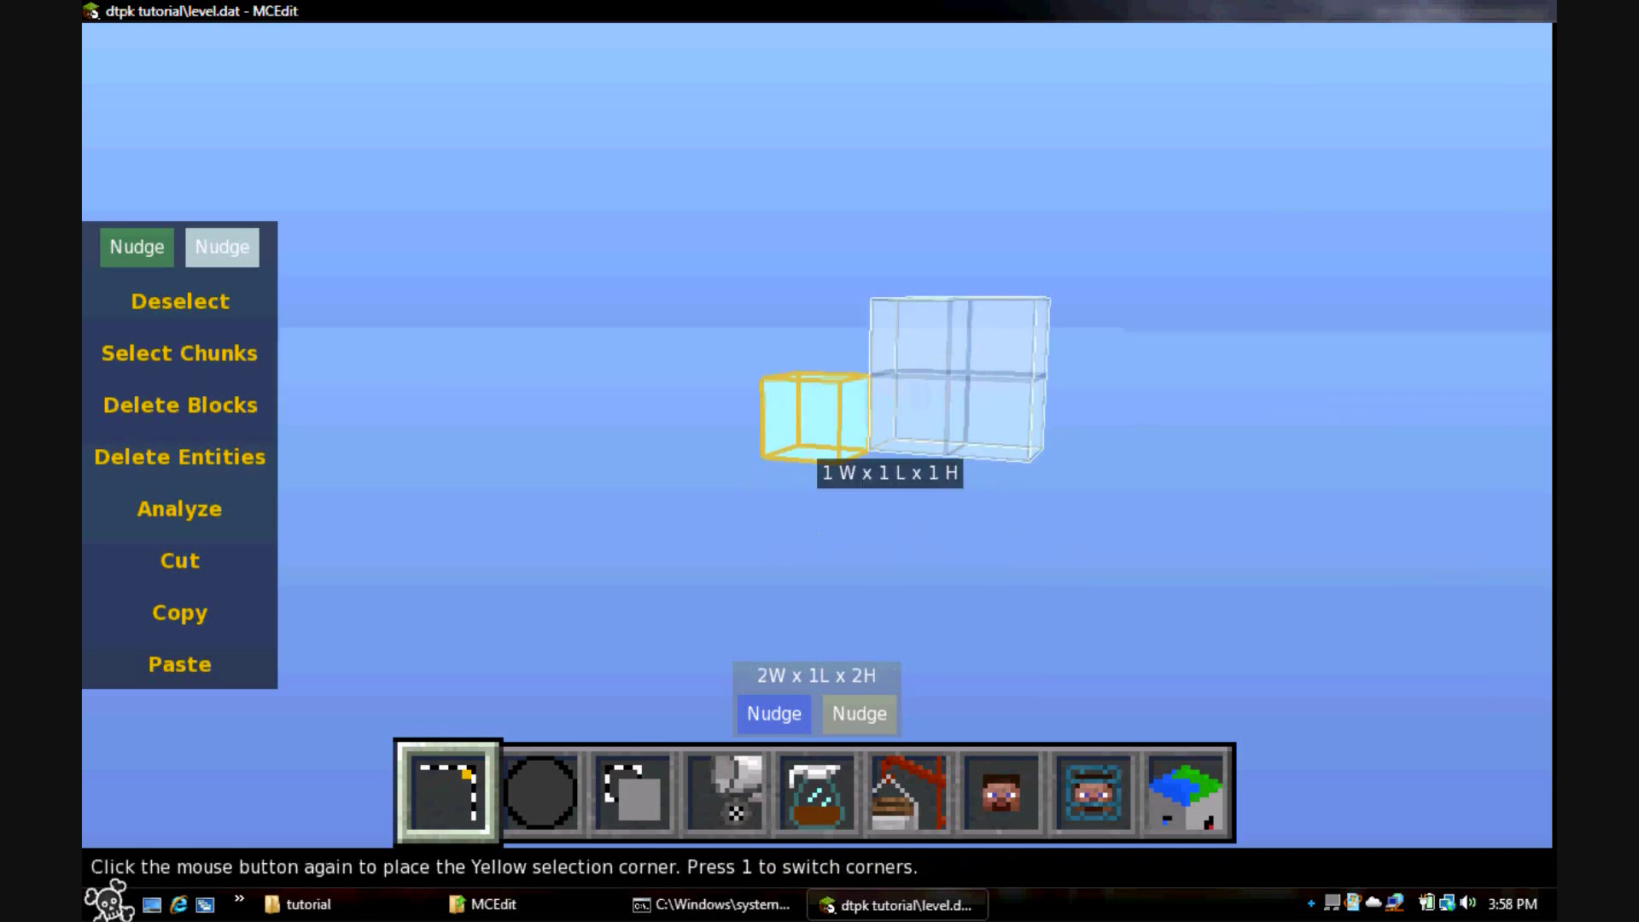
pyautogui.doubleClick(817, 439)
pyautogui.click(843, 477)
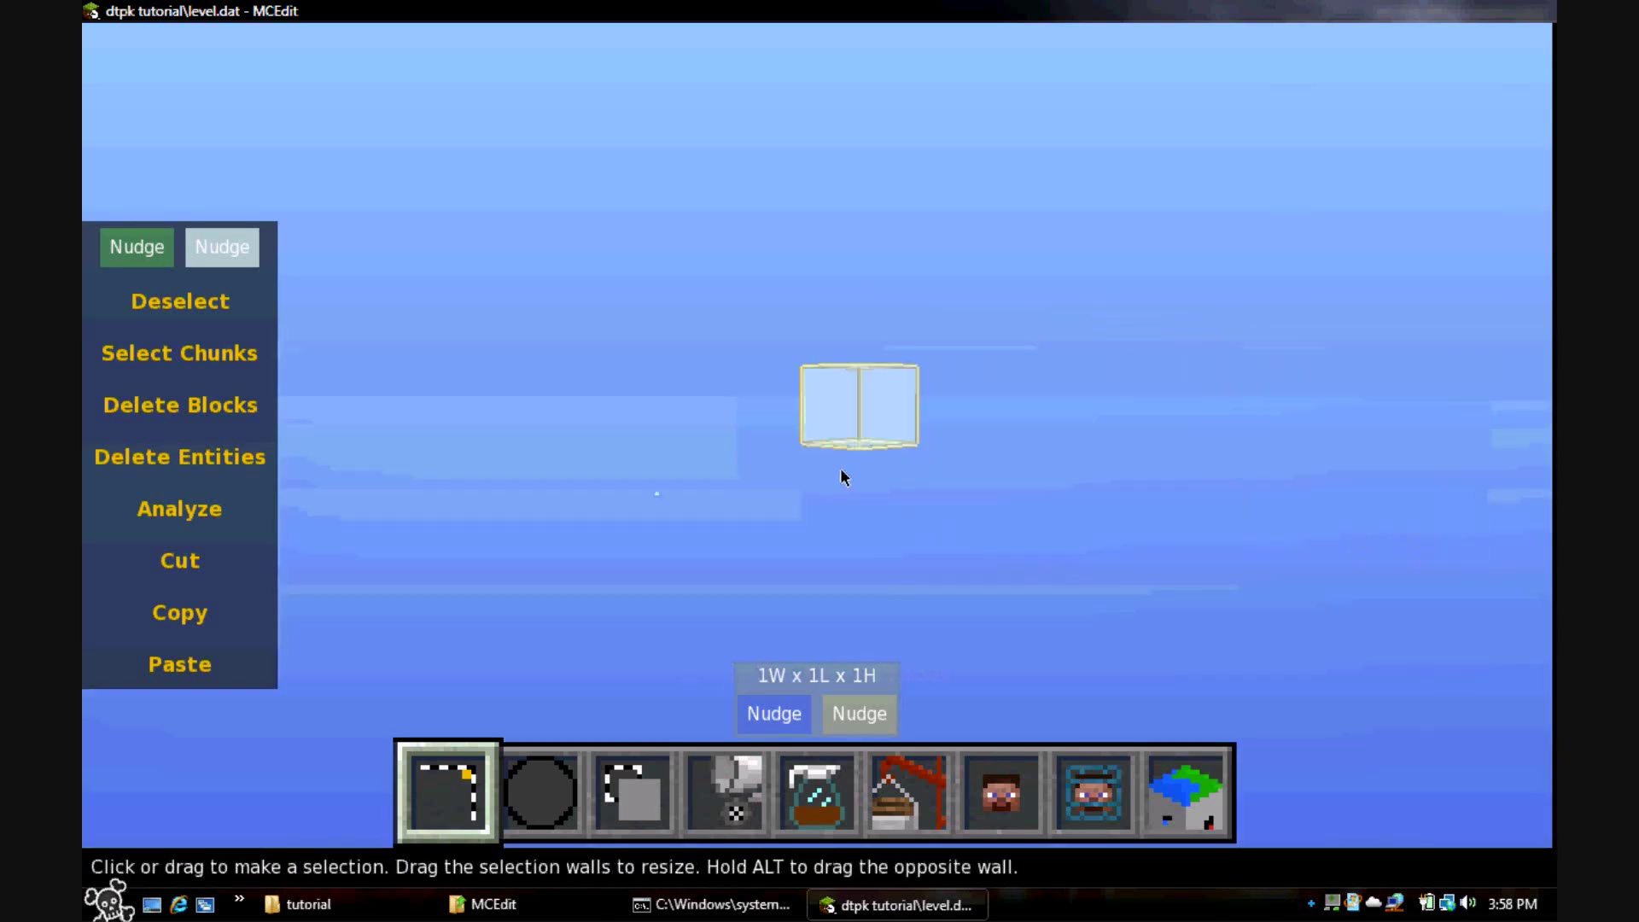
pyautogui.rightClick(873, 486)
pyautogui.press('d')
pyautogui.press('s')
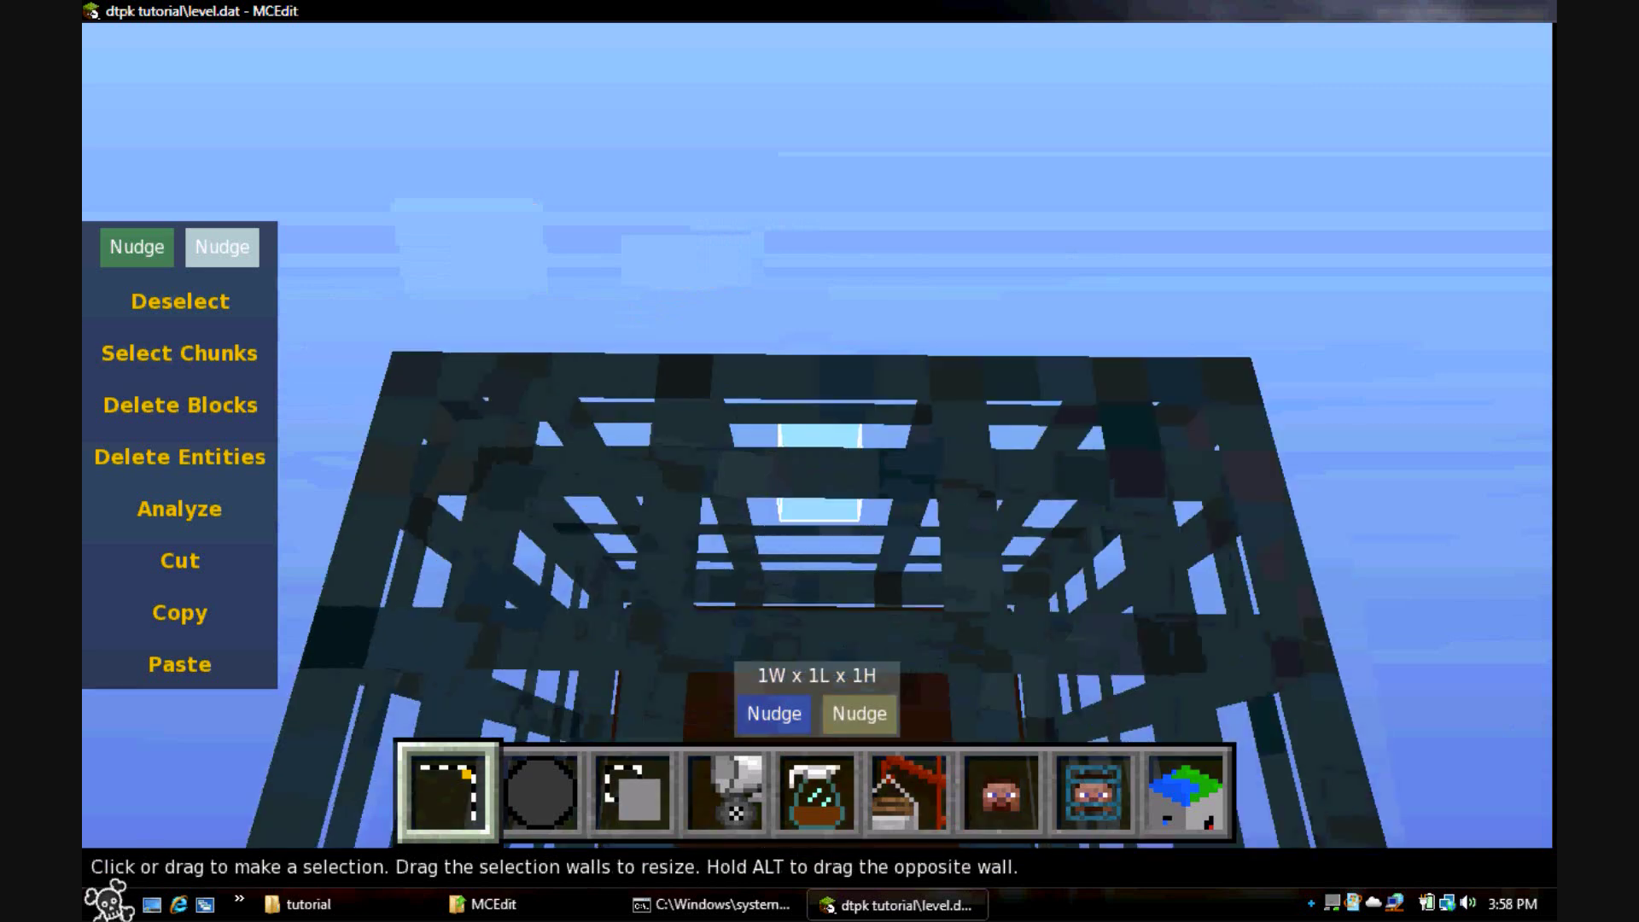
pyautogui.press('s')
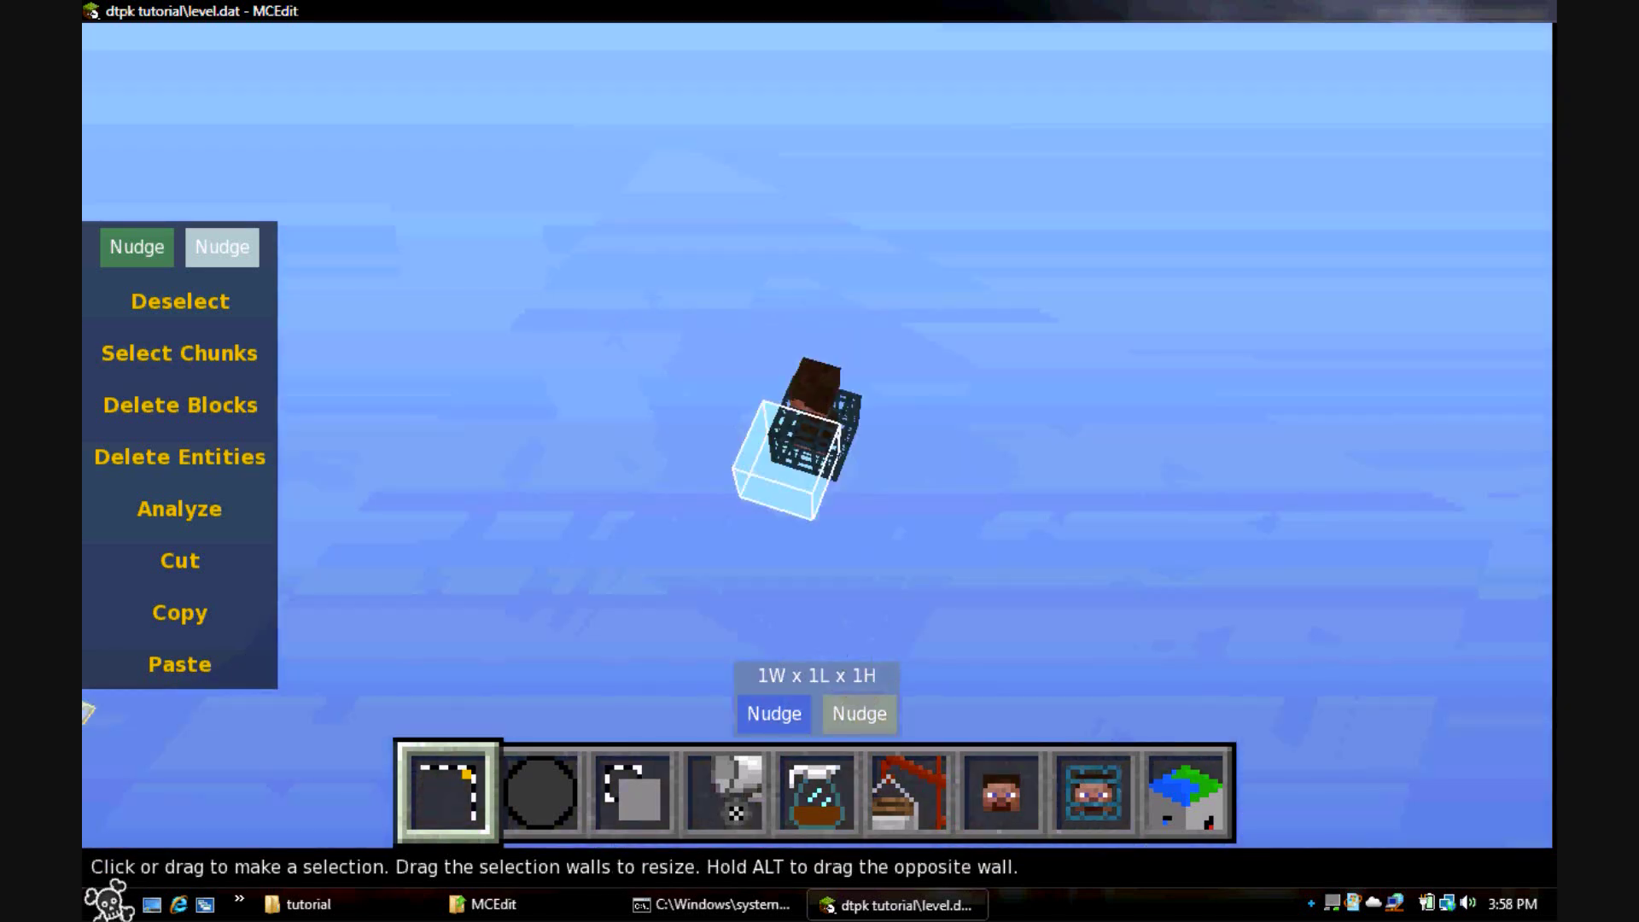
pyautogui.press('w')
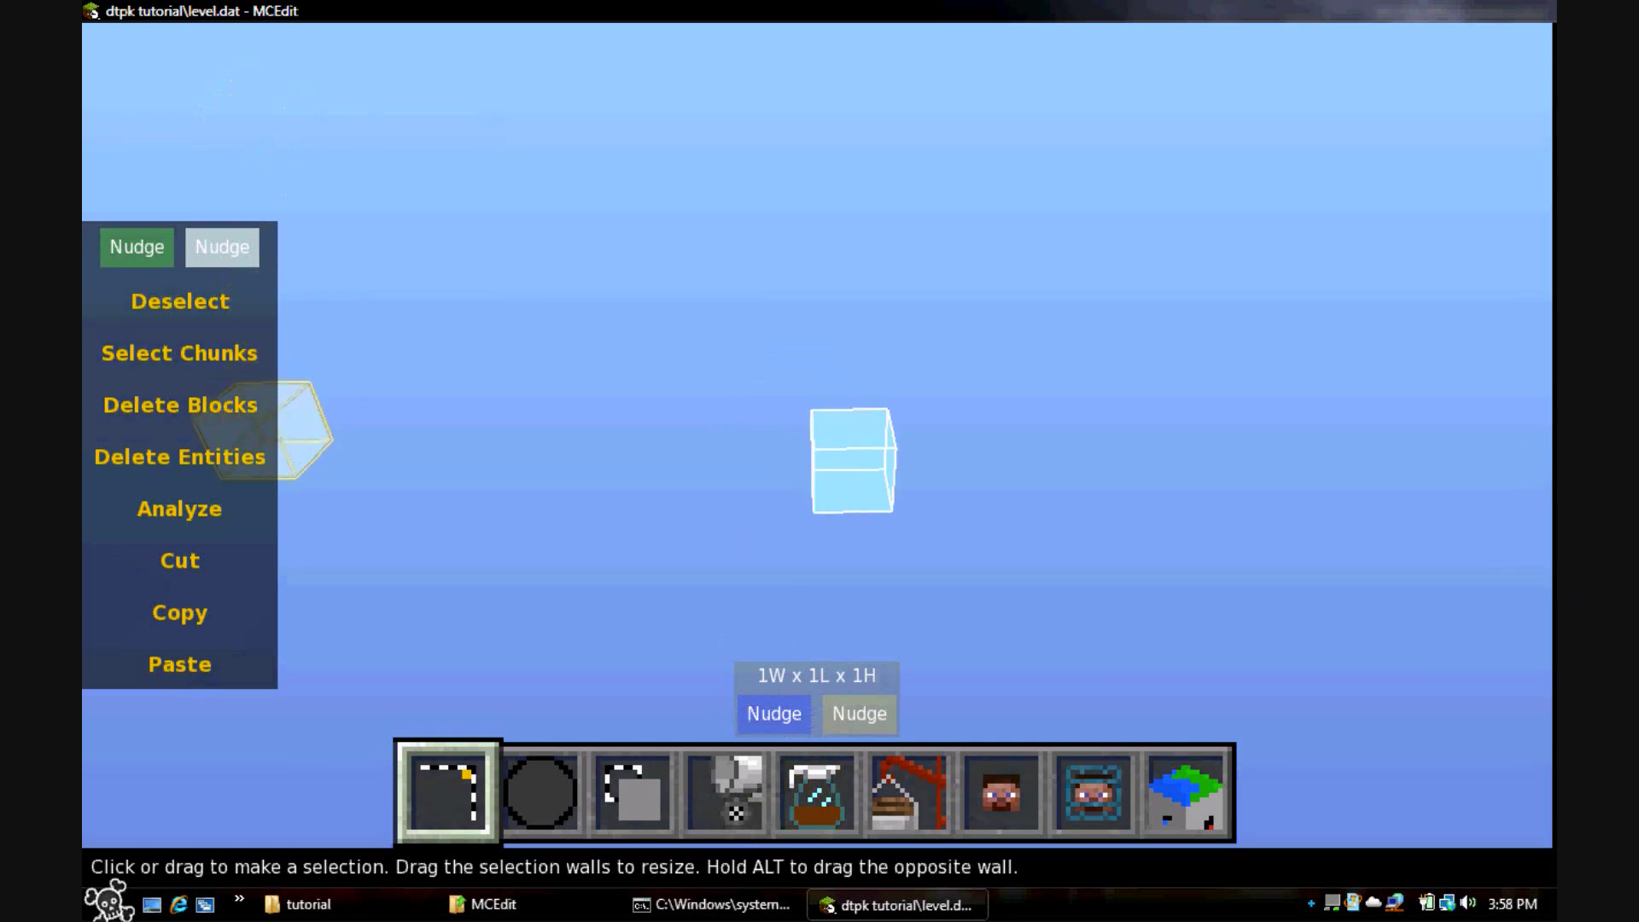
# Import "warthog converted.schematic" from the desktop's tutorial folder into the world.
pyautogui.rightClick(820, 463)
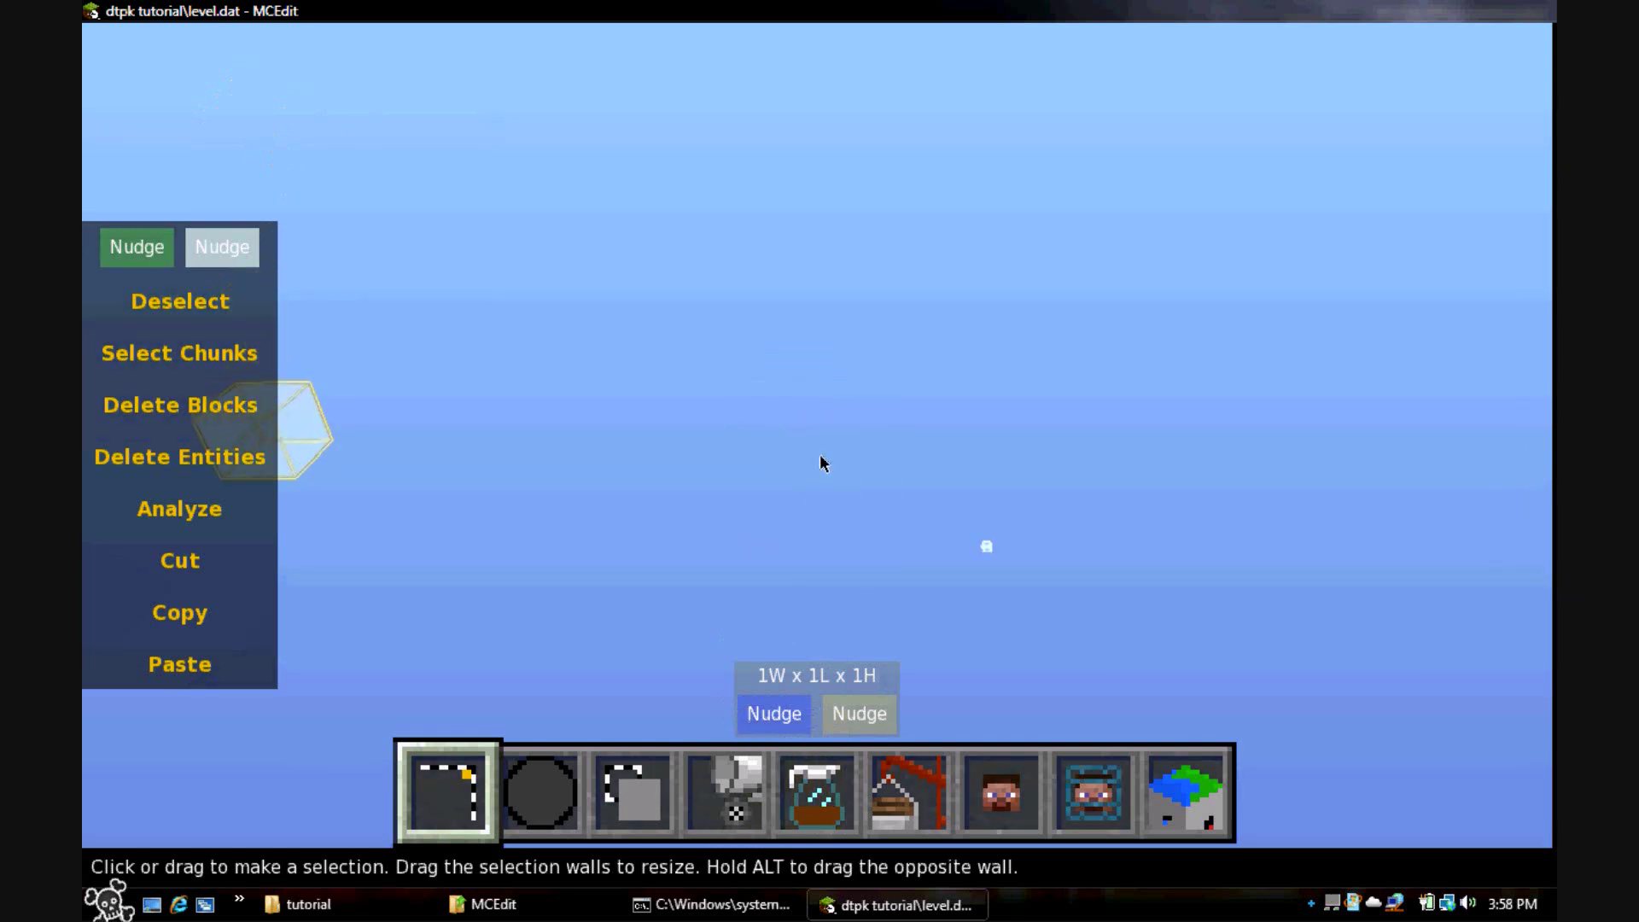
pyautogui.click(901, 802)
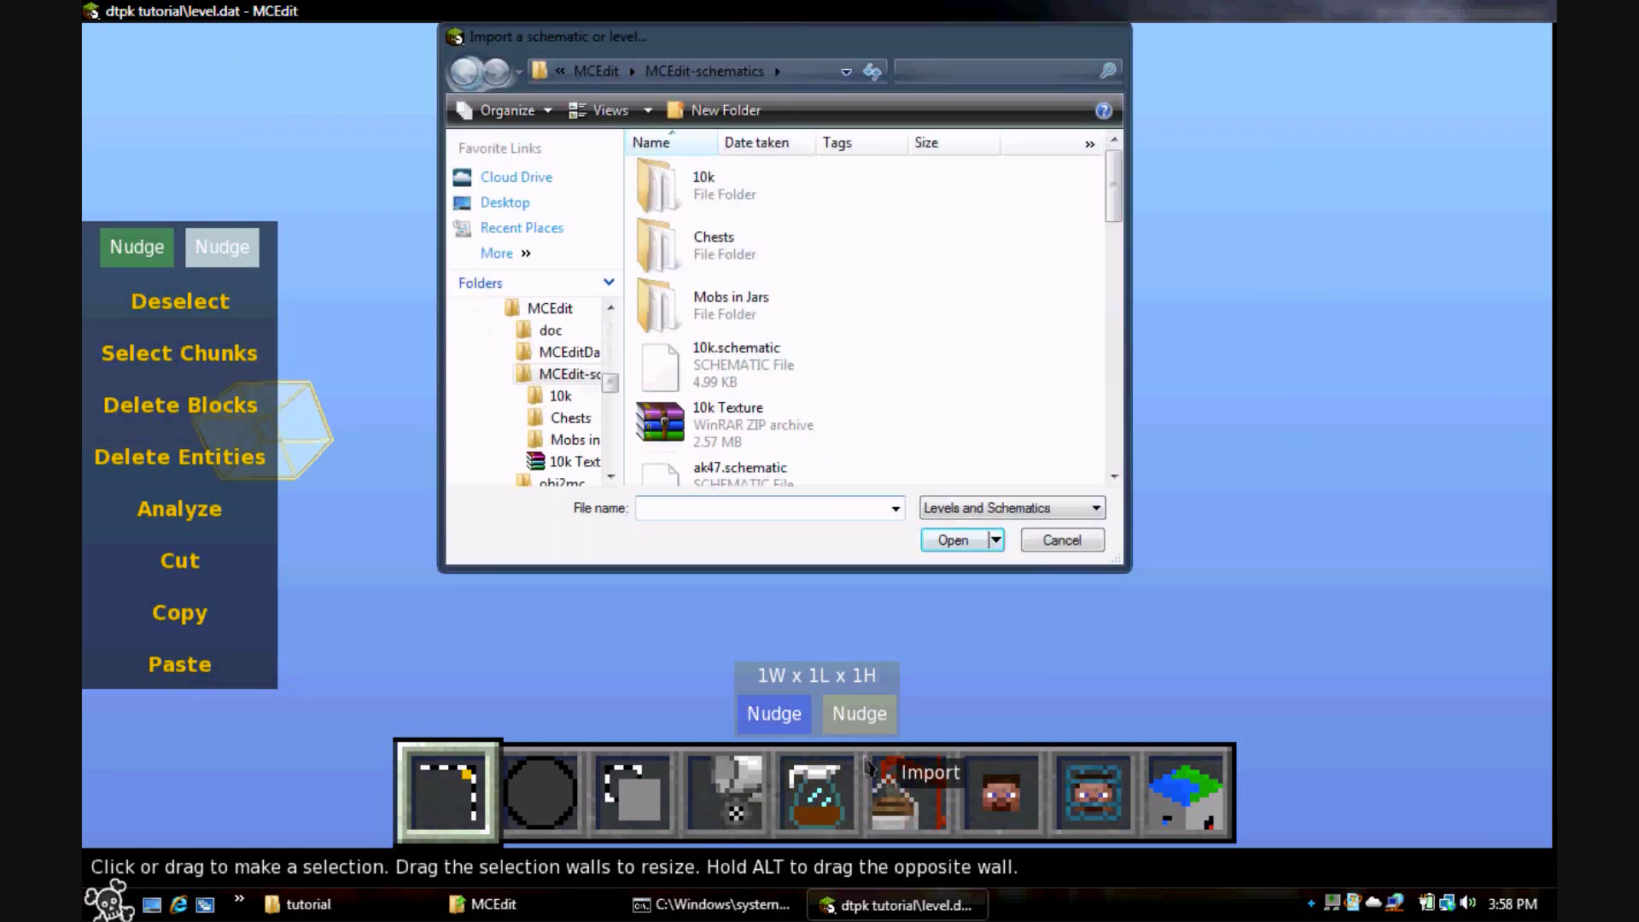
pyautogui.click(559, 205)
pyautogui.scroll(-8, 792, 425)
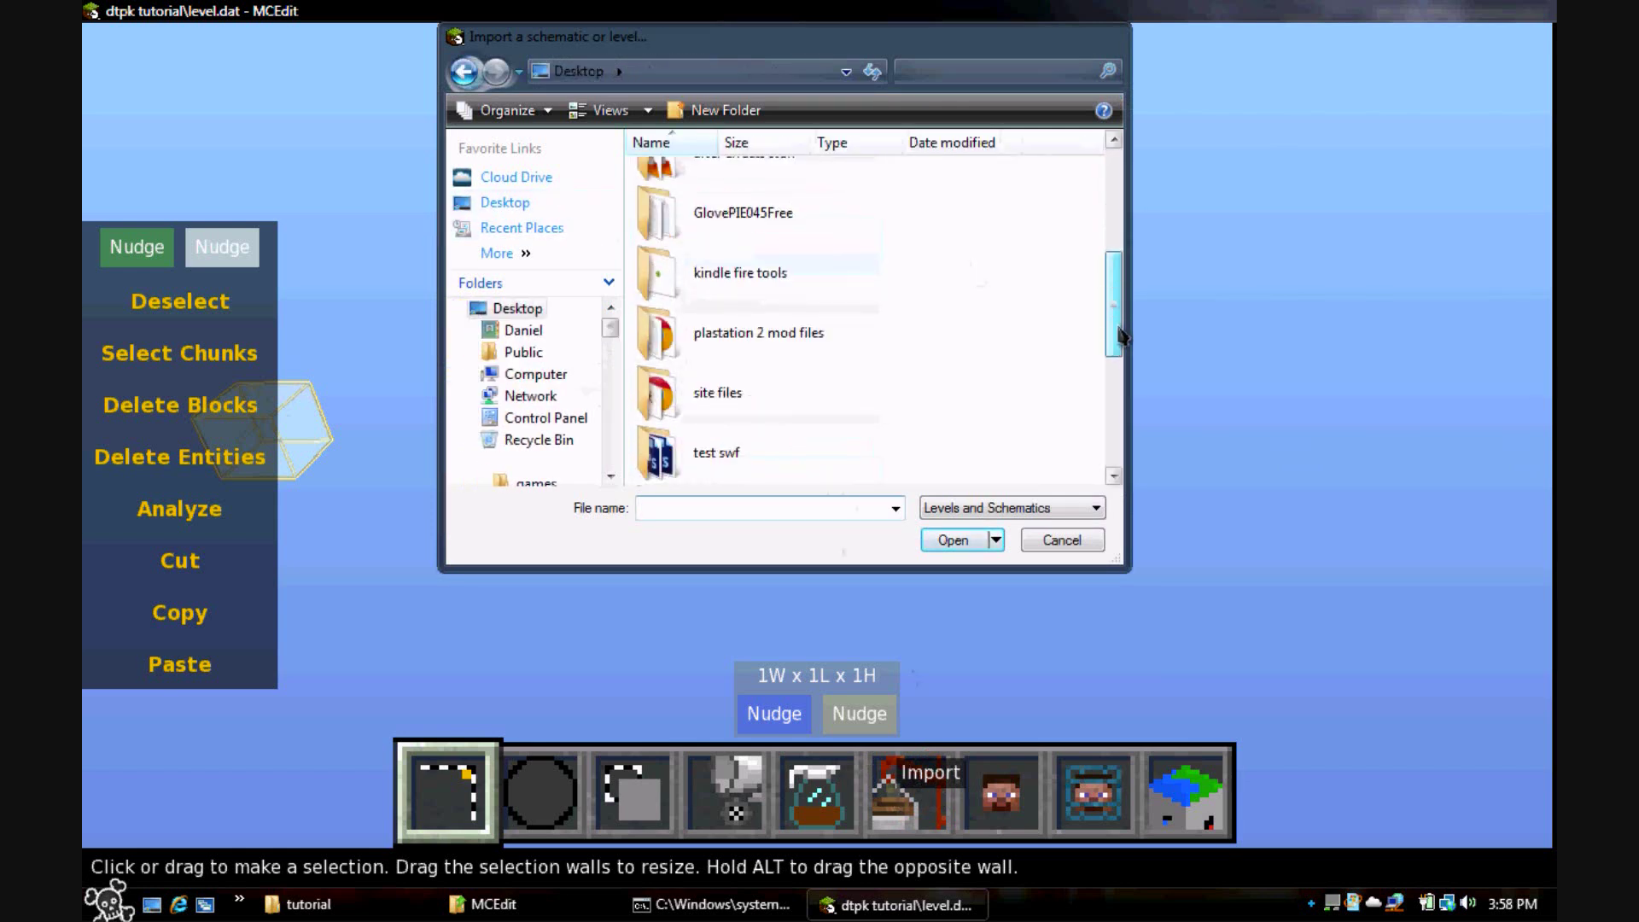
pyautogui.doubleClick(781, 420)
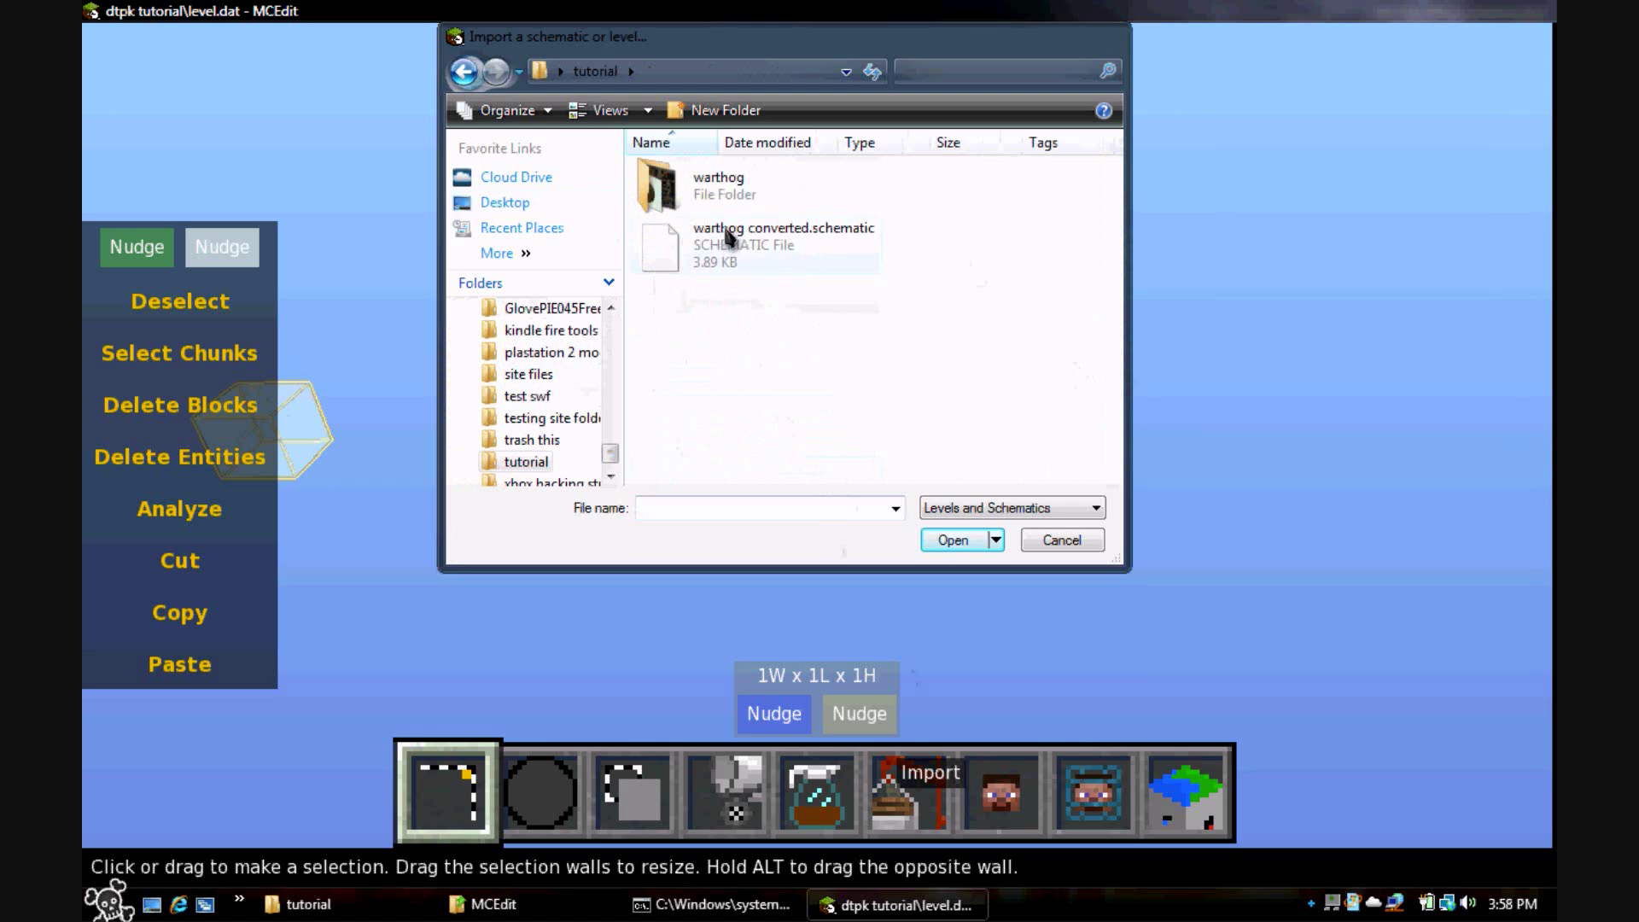
pyautogui.click(704, 243)
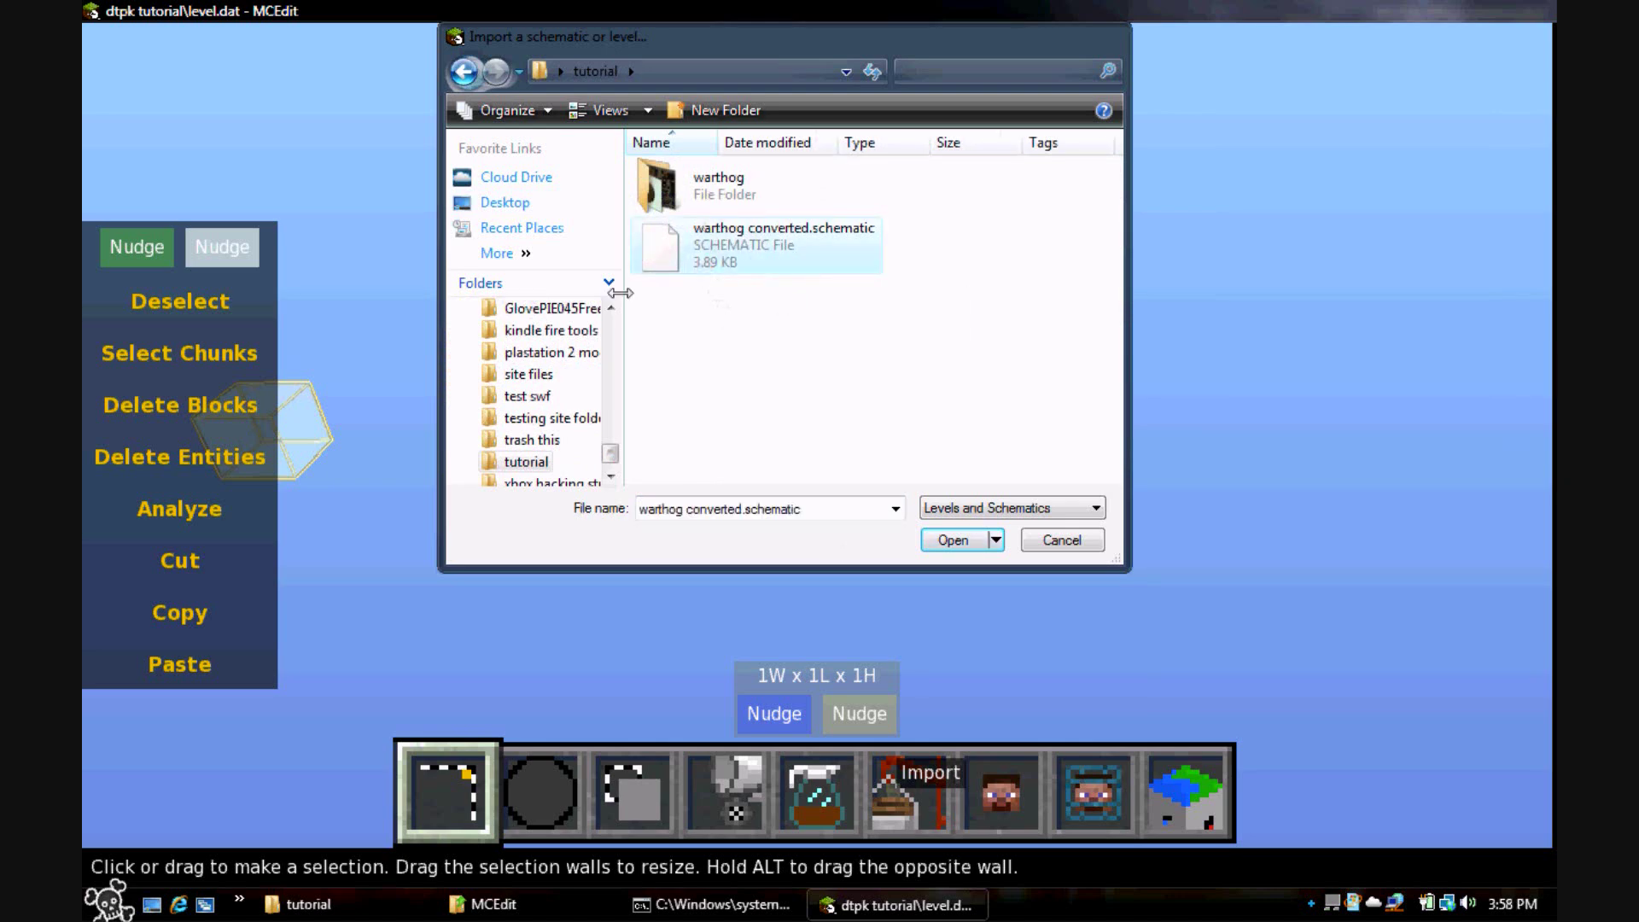
pyautogui.doubleClick(702, 248)
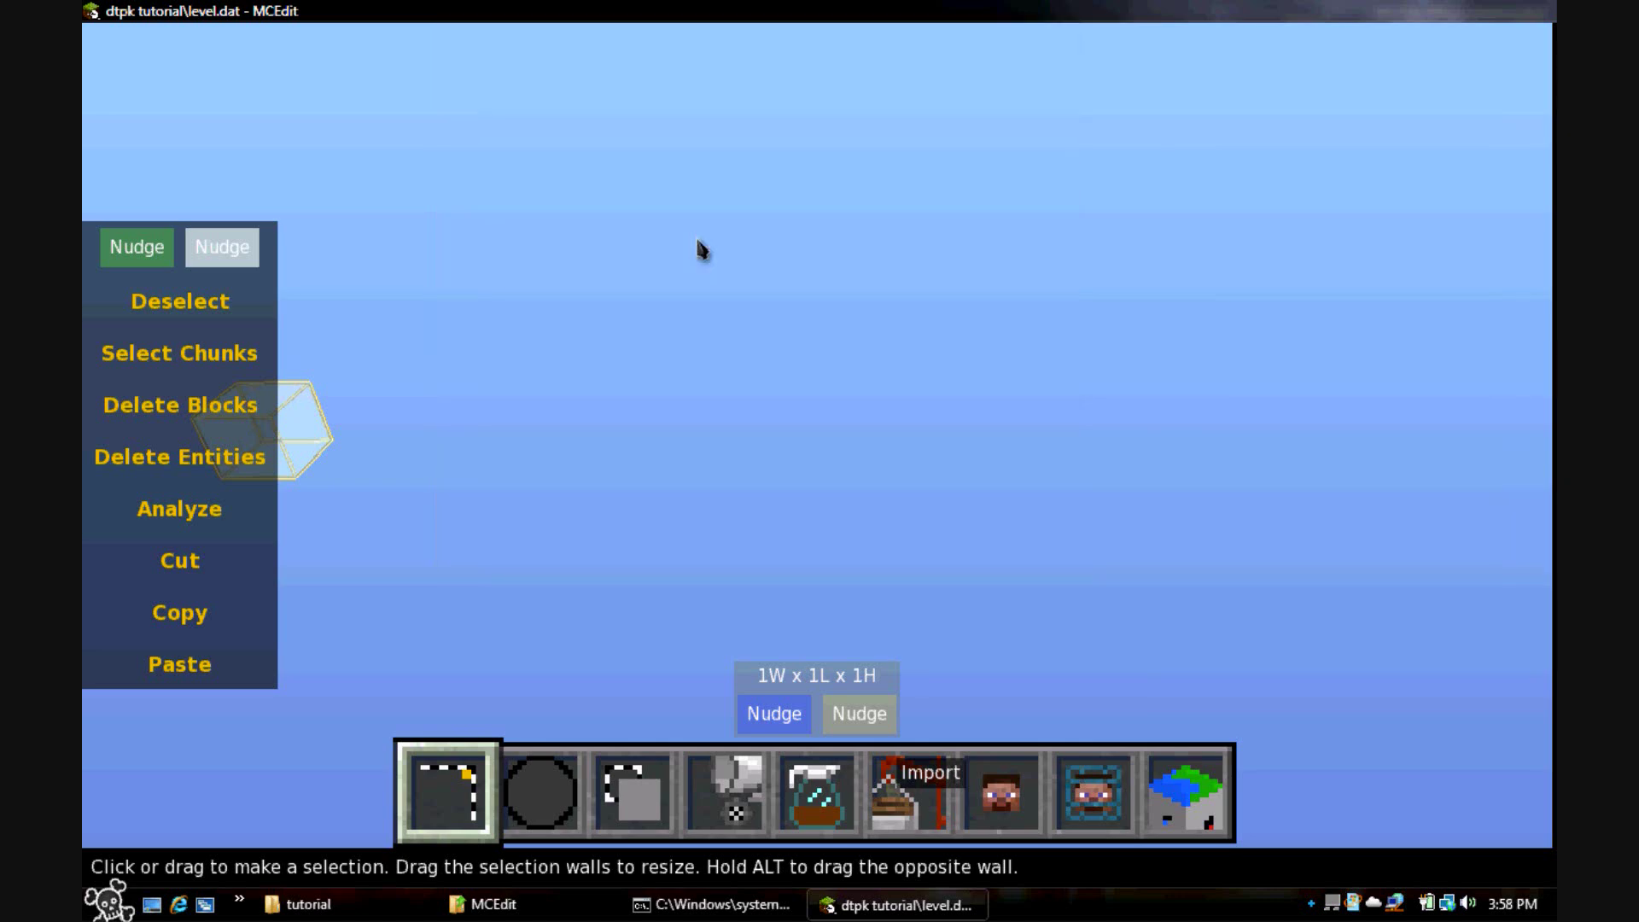
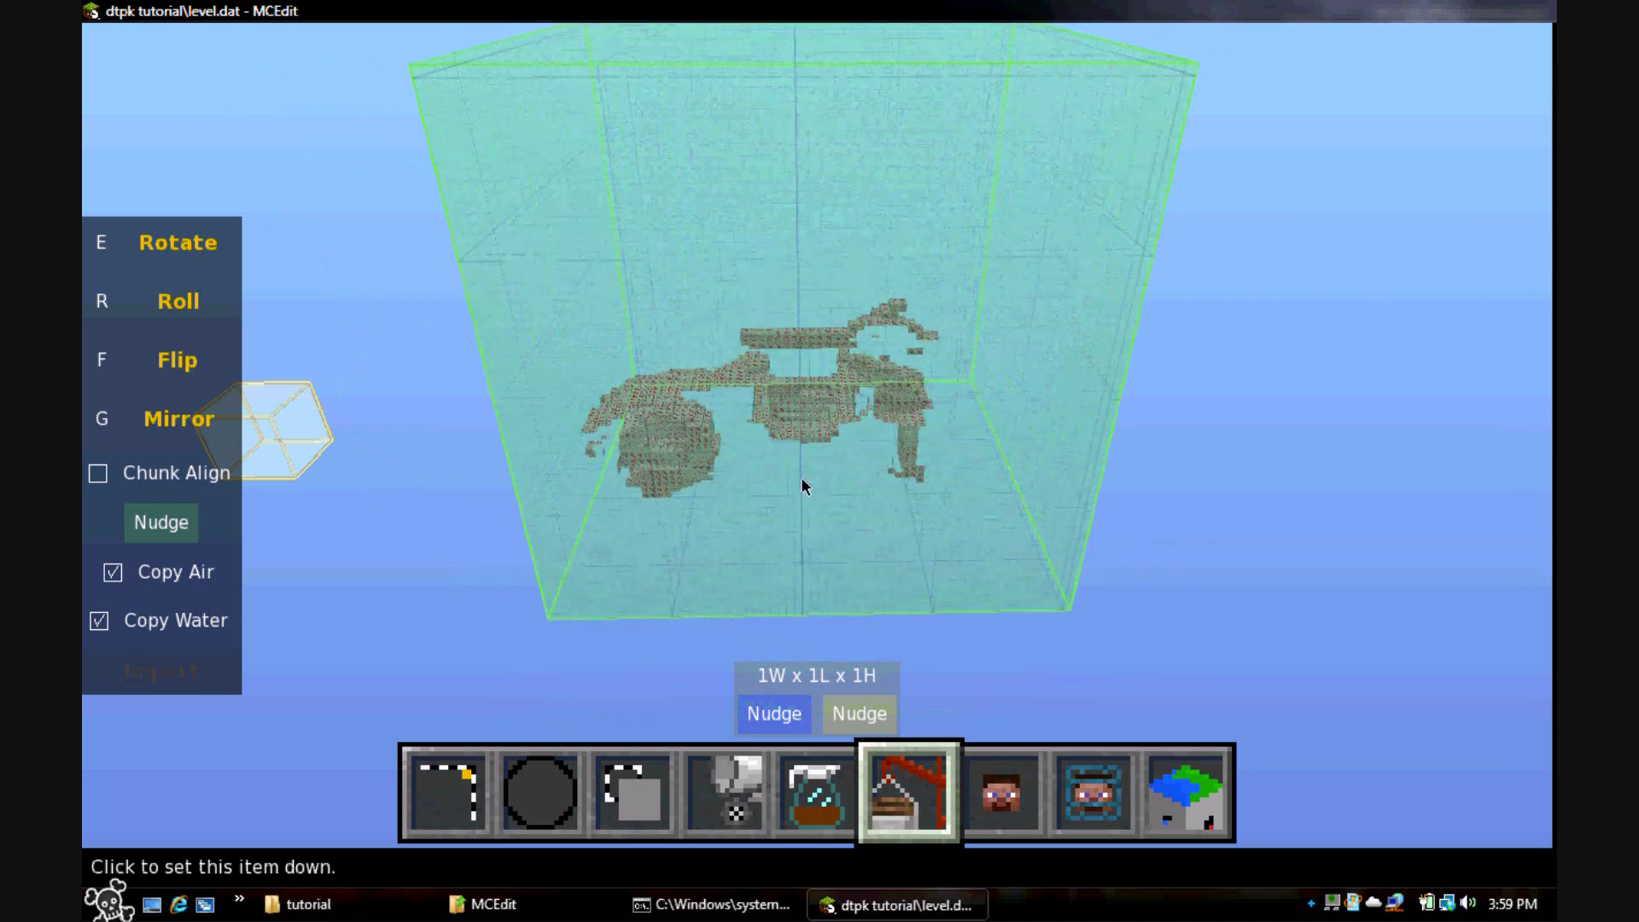
# Set the warthog schematic down inside the world and confirm its import.
pyautogui.press('s')
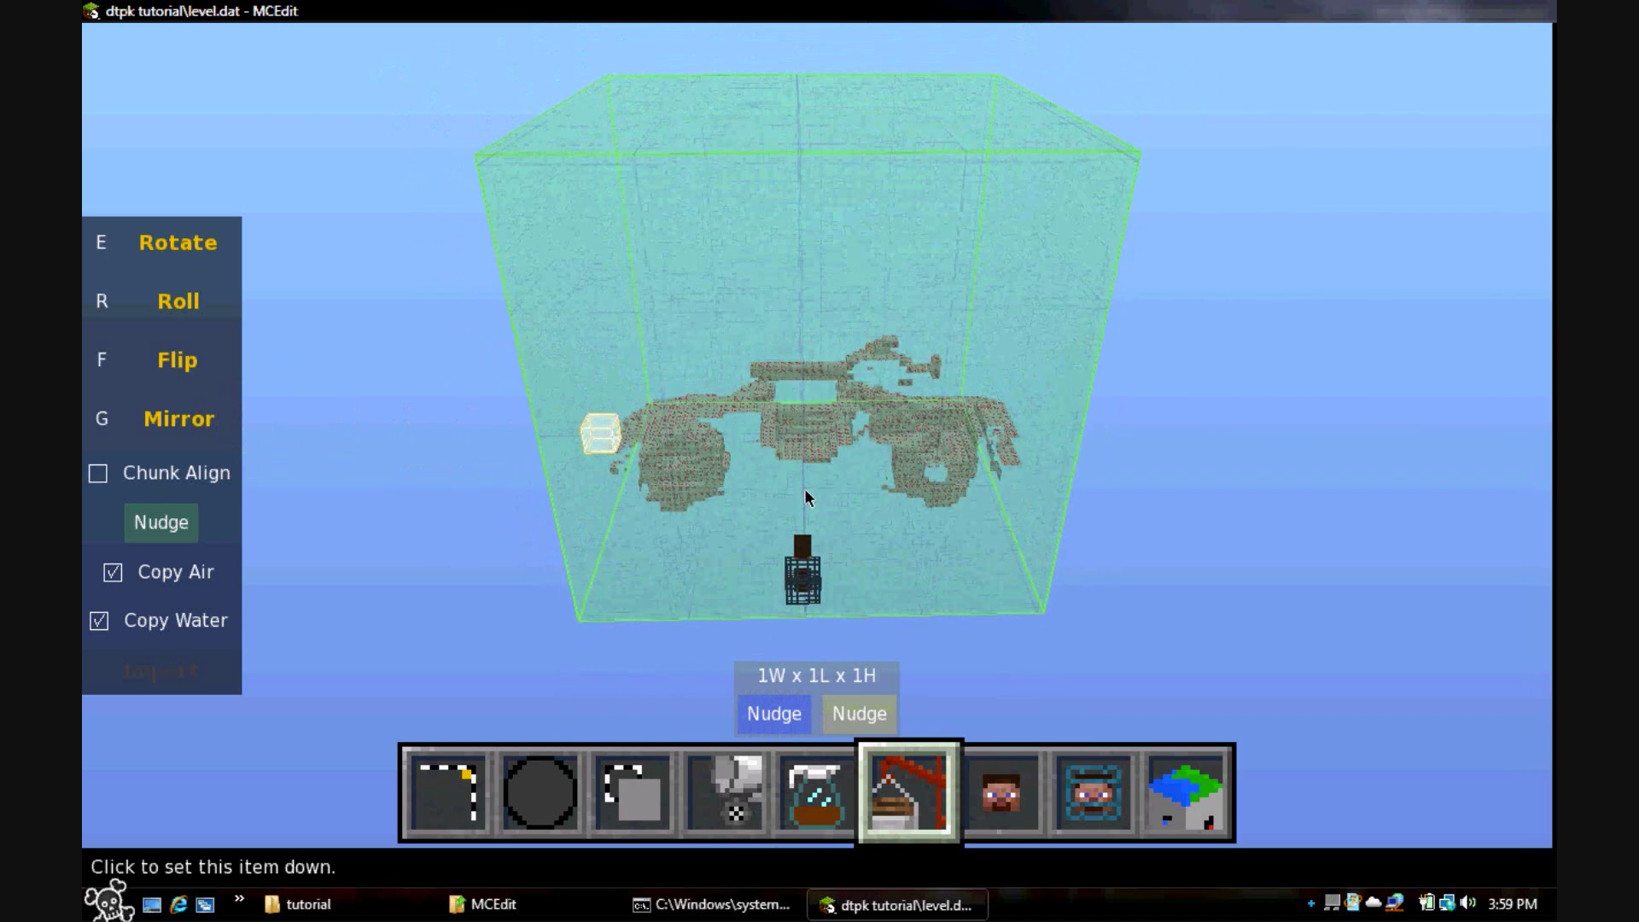
pyautogui.click(805, 492)
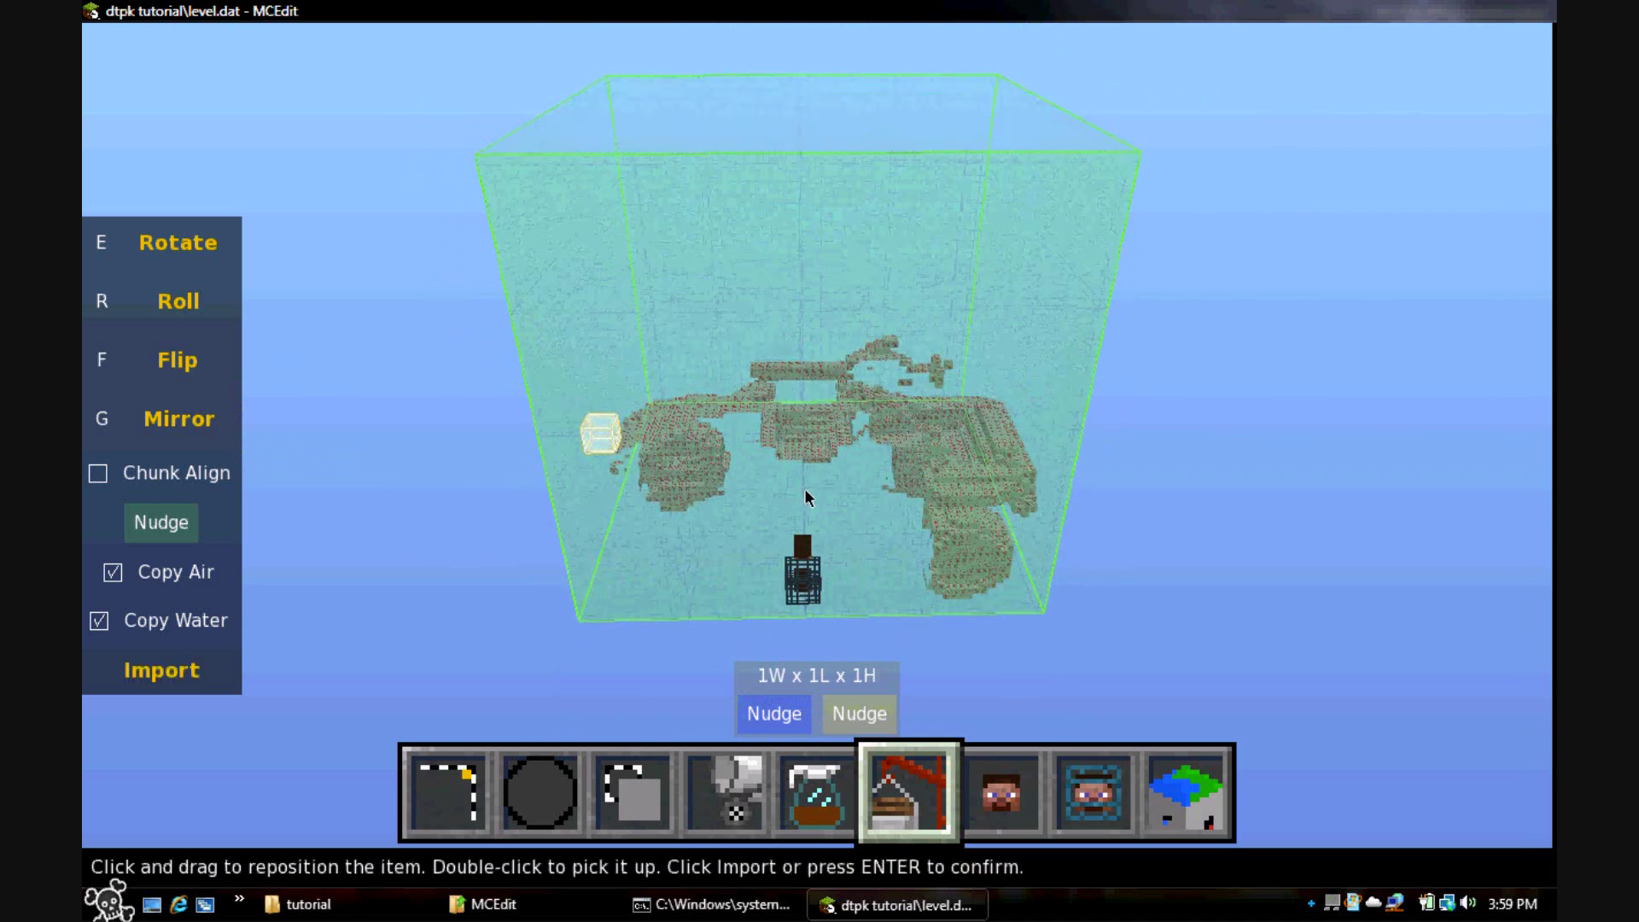
pyautogui.click(163, 674)
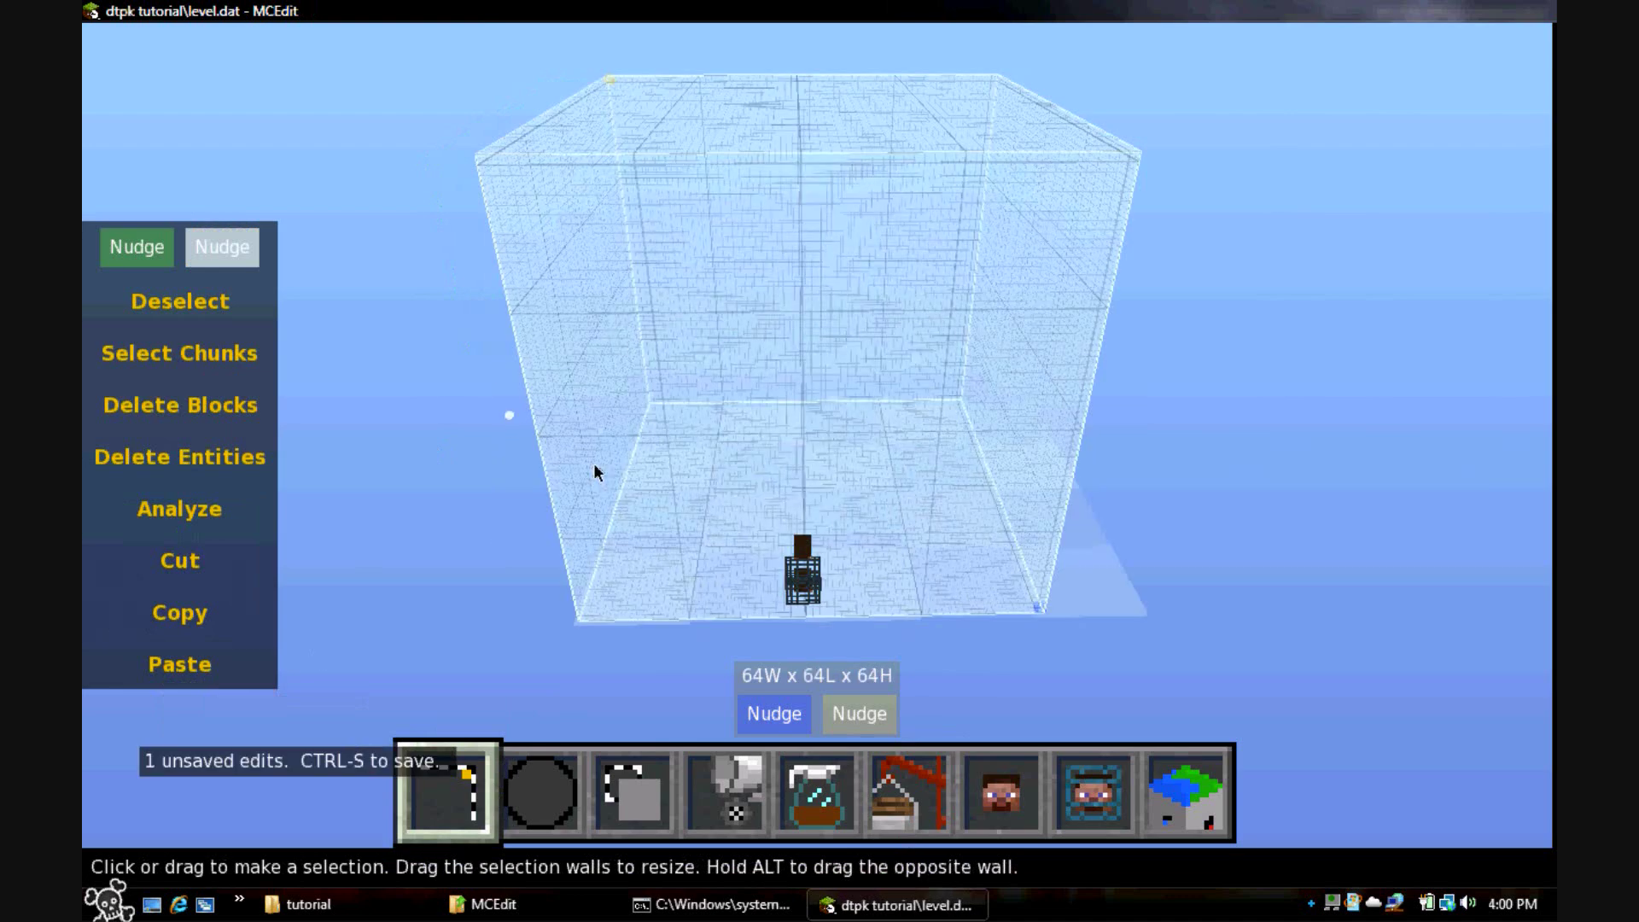
# Check the imported warthog from the front, save the world and close MCEdit.
pyautogui.rightClick(790, 386)
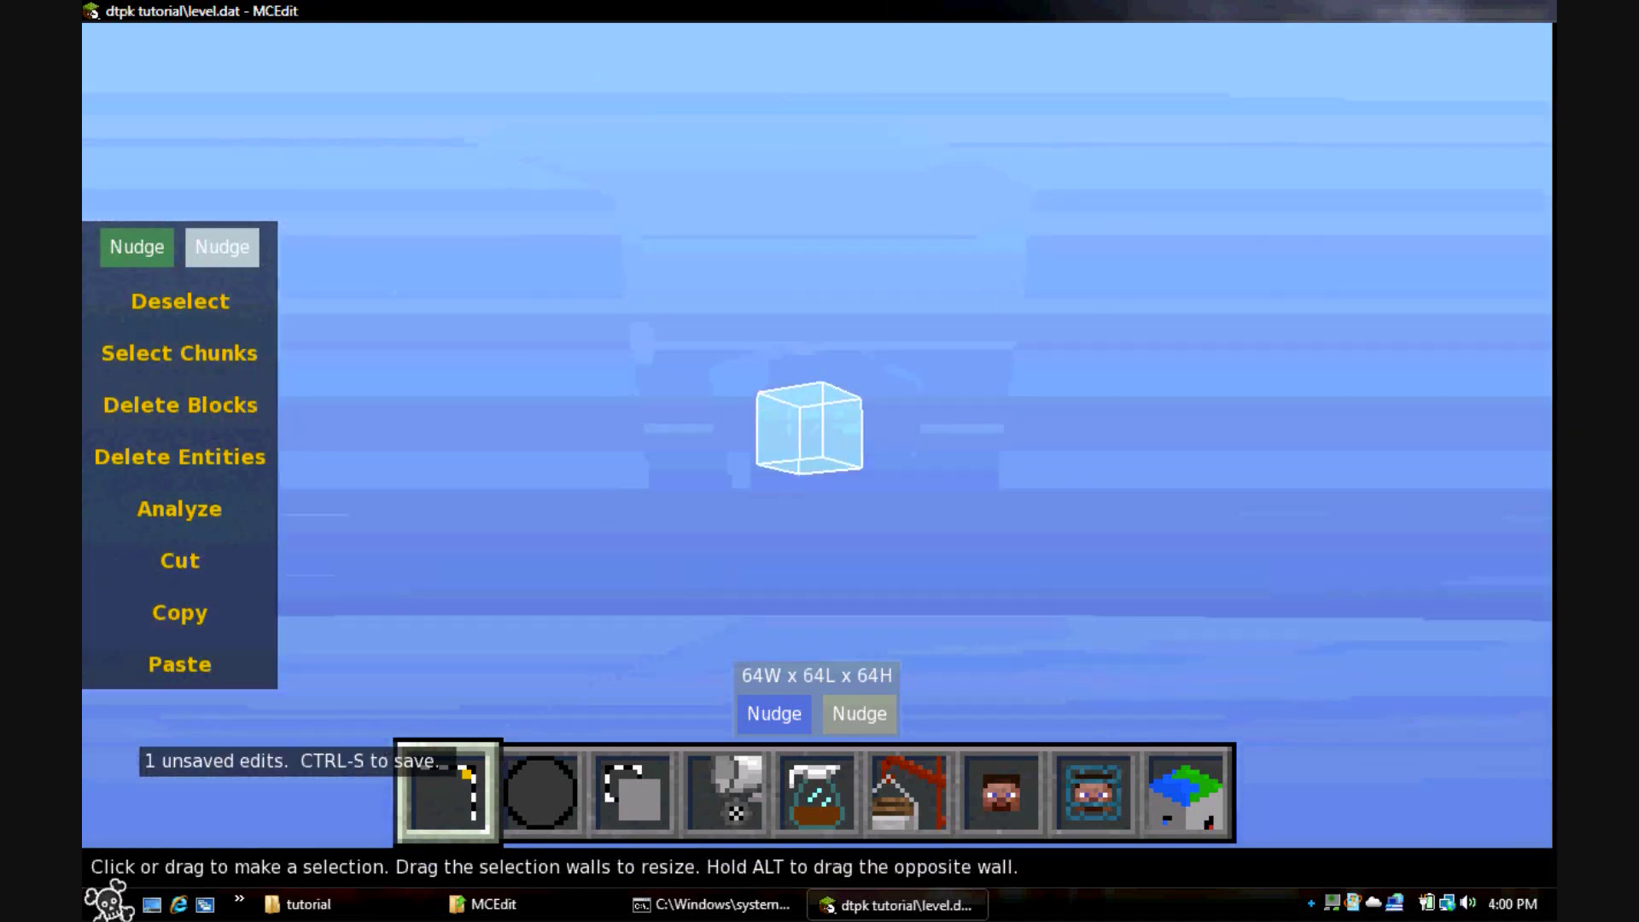
pyautogui.moveTo(1298, 461); pyautogui.dragTo(820, 461, button='right')
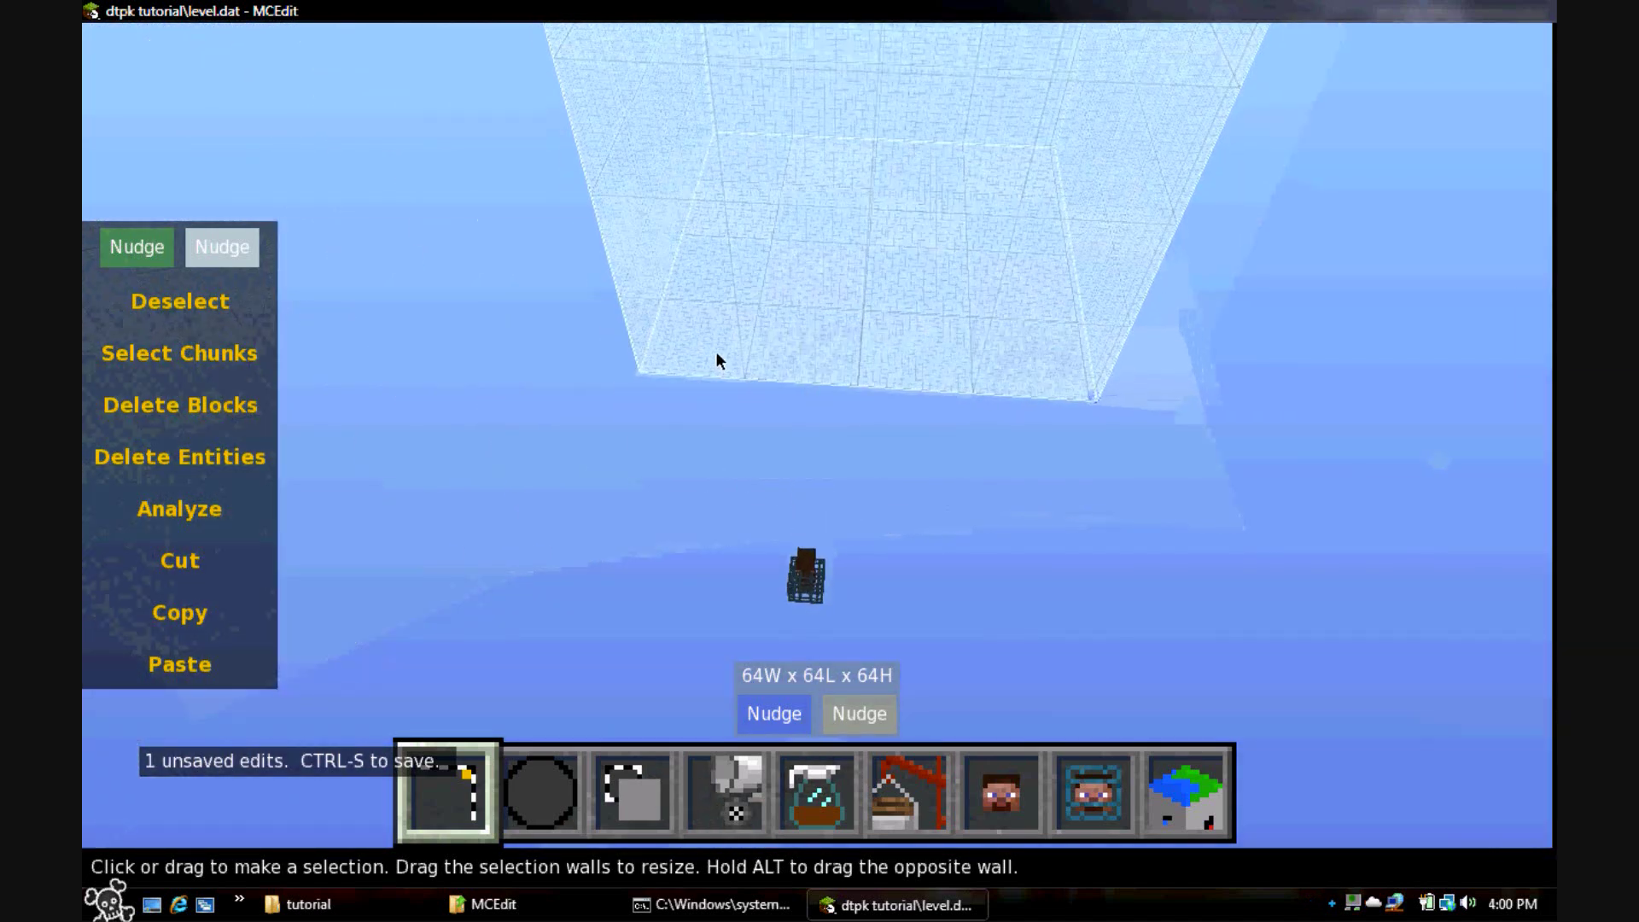
pyautogui.hotkey('ctrl', 's')
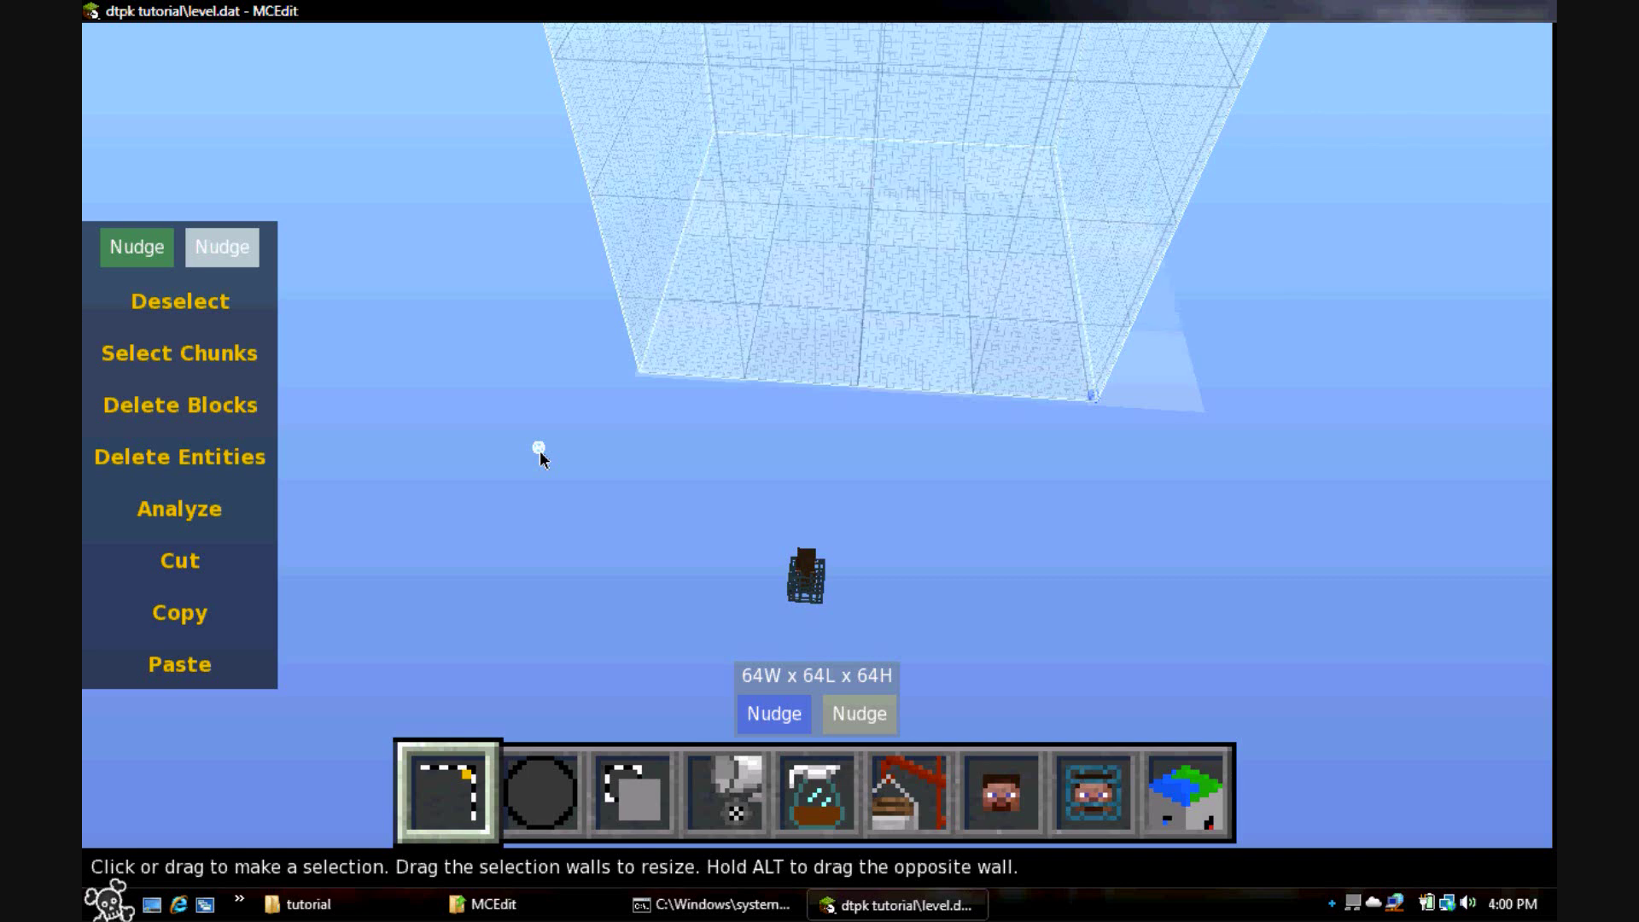
pyautogui.click(1524, 12)
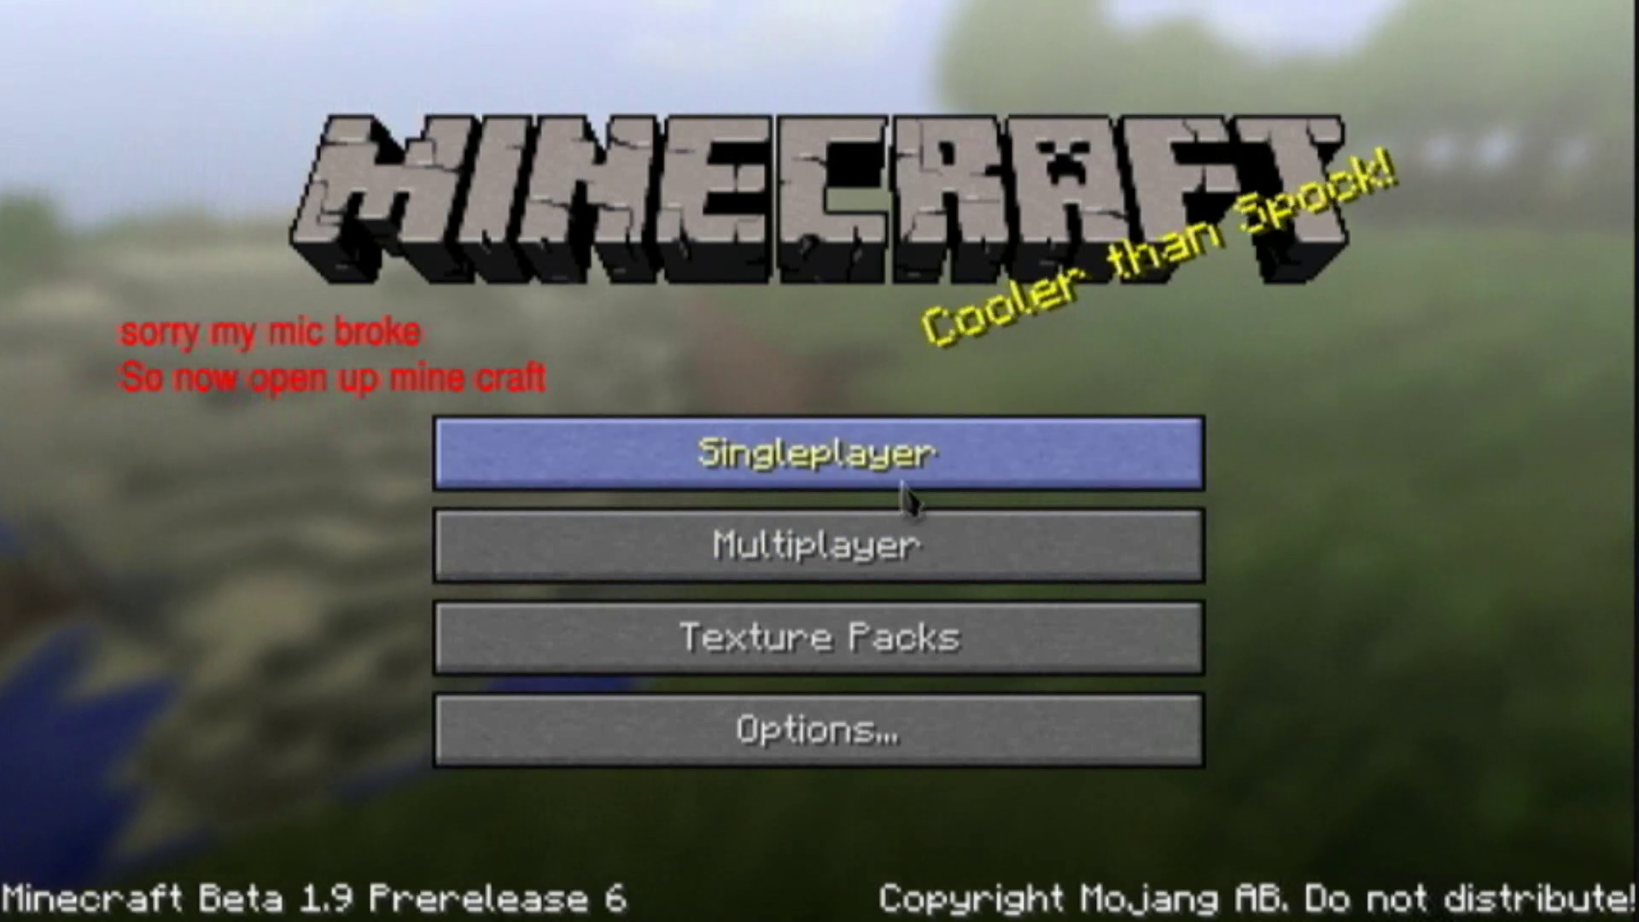
# In Minecraft, load the single-player world "Warthog test" to view the imported warthog.
pyautogui.click(867, 444)
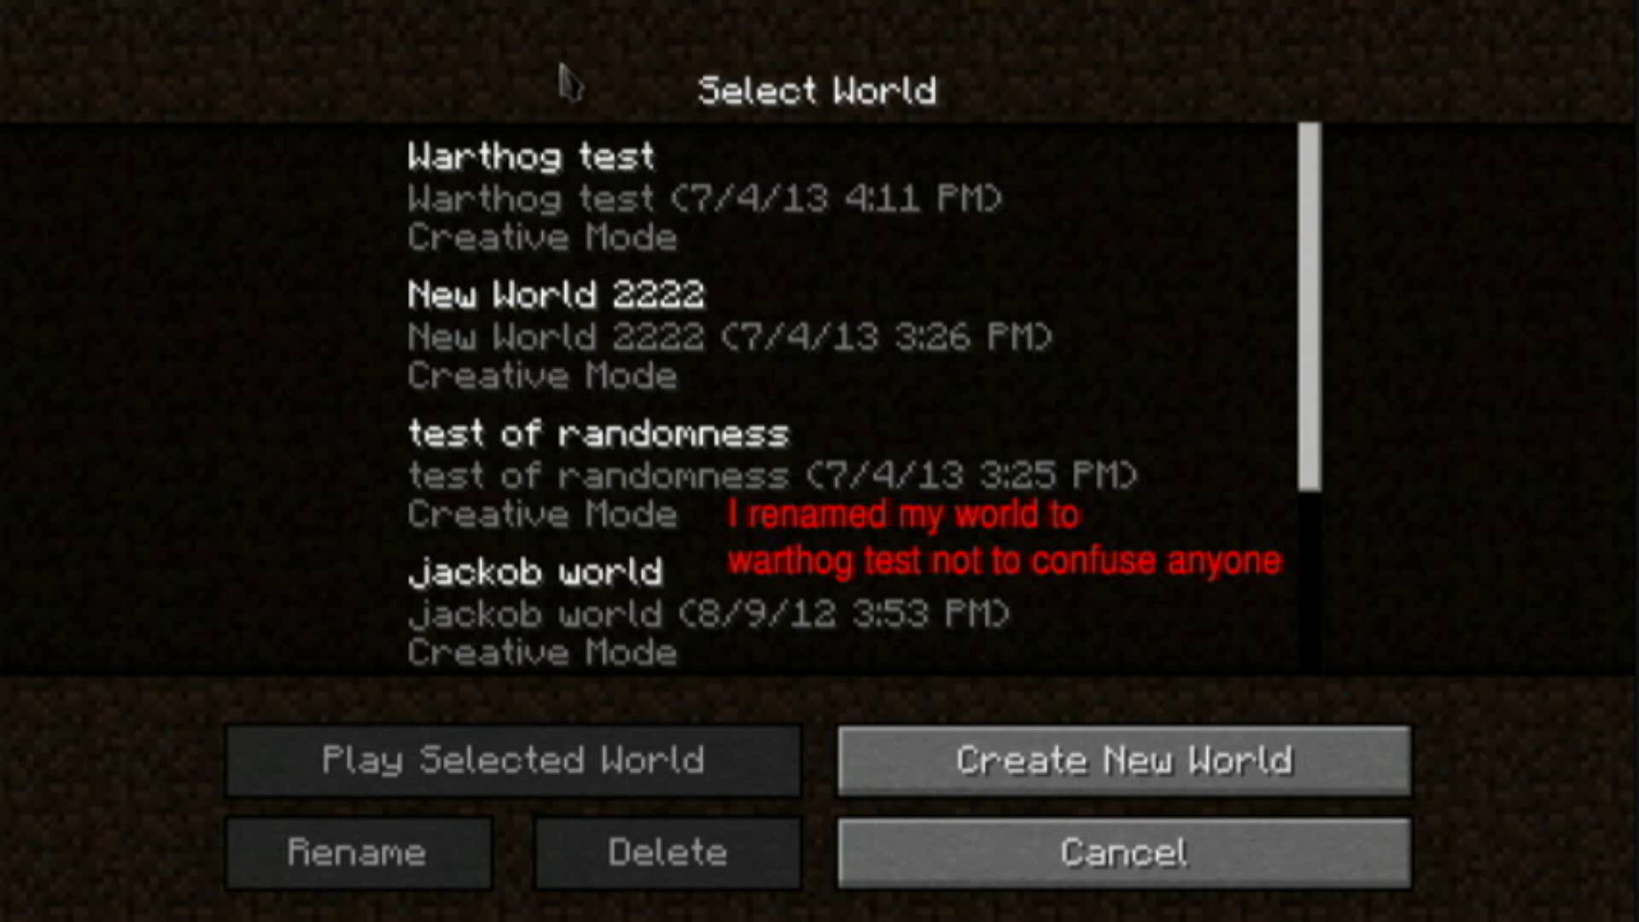
pyautogui.click(630, 212)
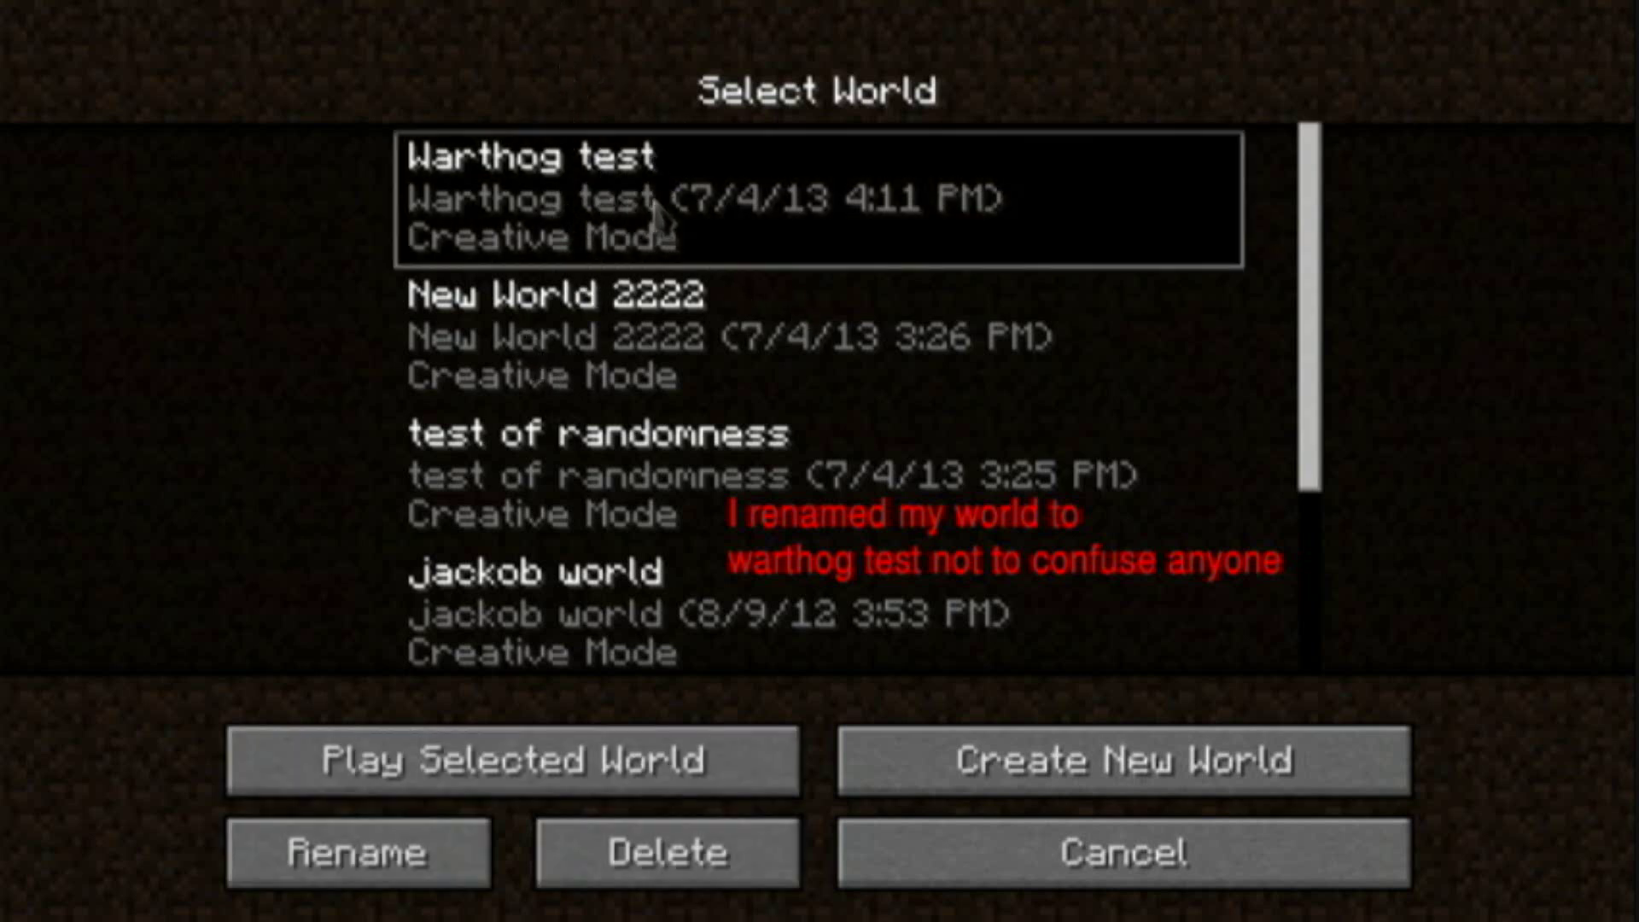
pyautogui.click(572, 769)
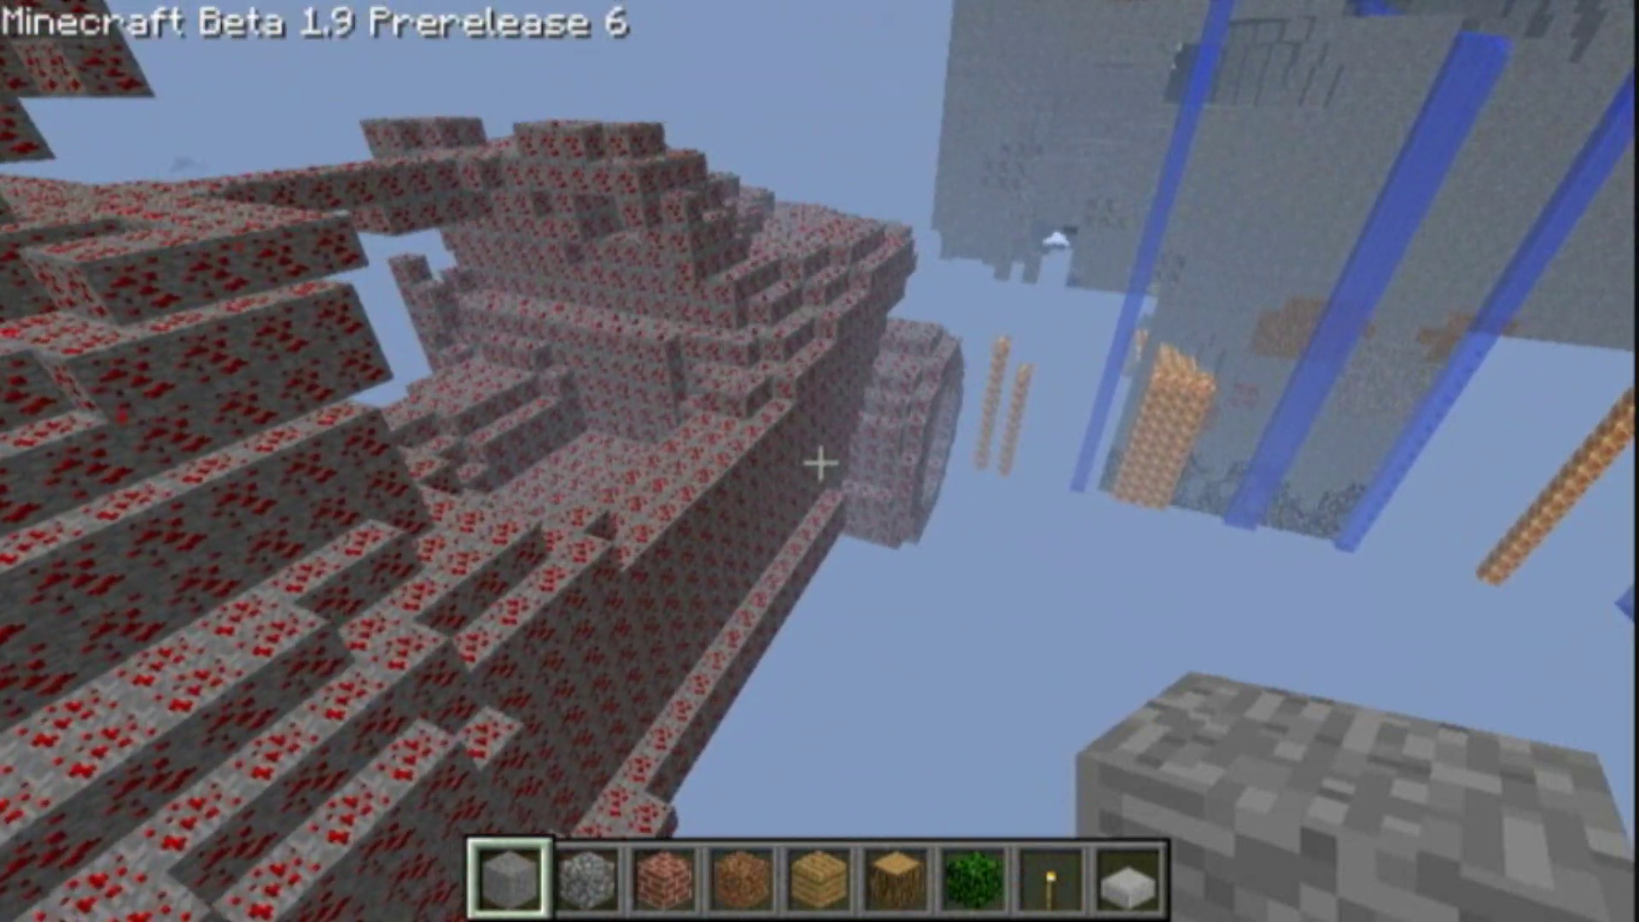
# Save and quit the warthog world, and load the single-player world "New World 2222".
pyautogui.press('Escape')
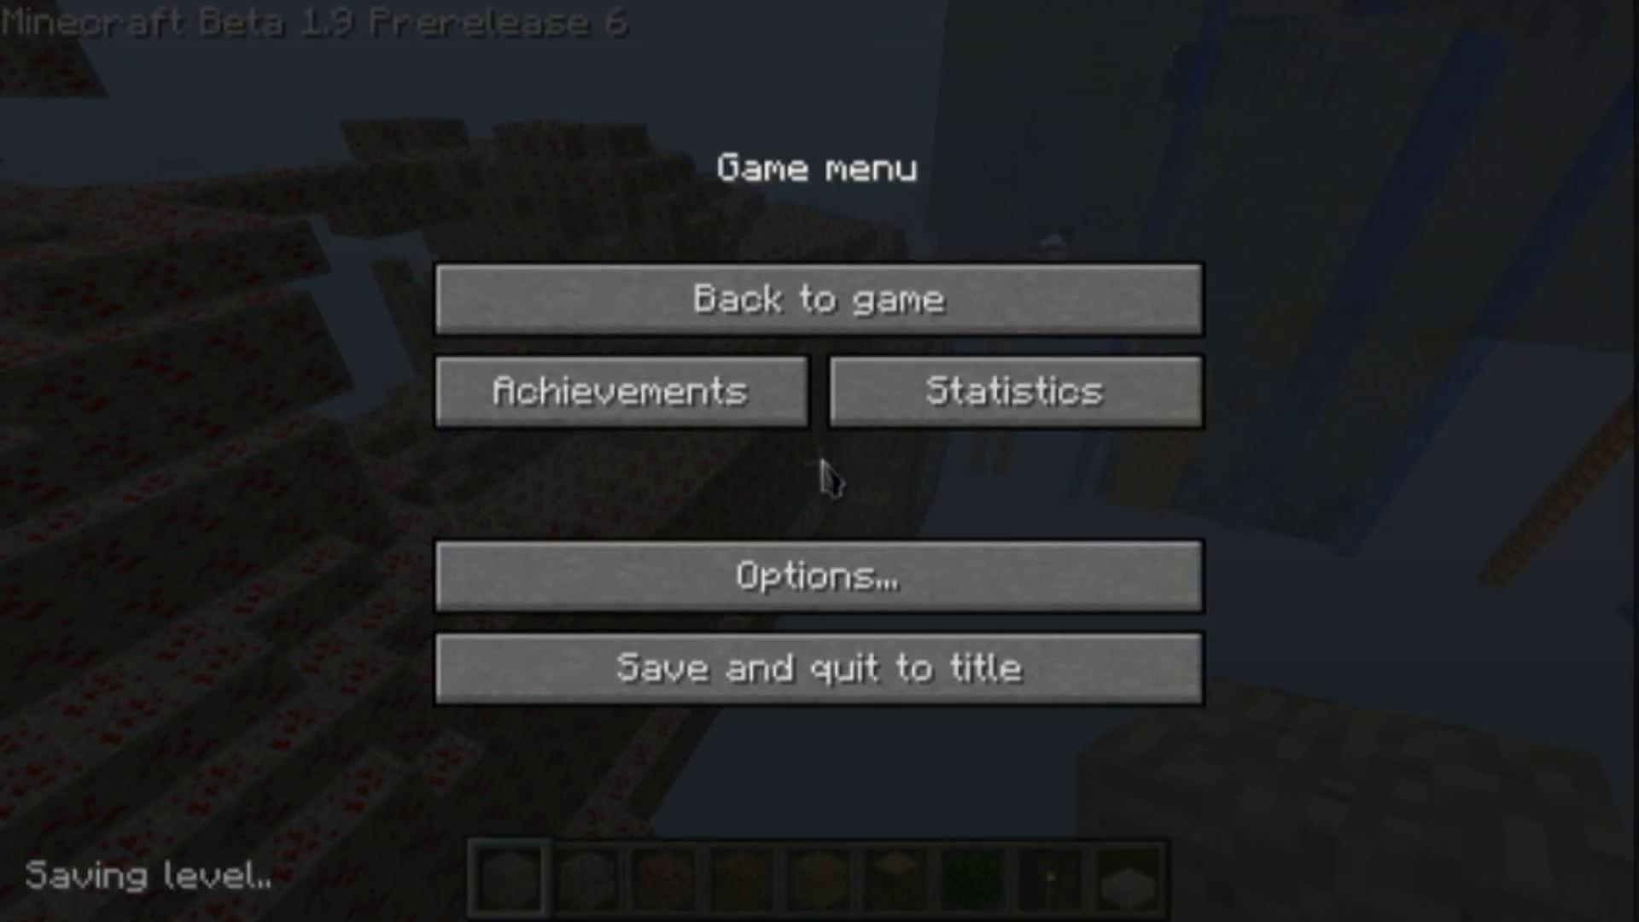
pyautogui.click(819, 675)
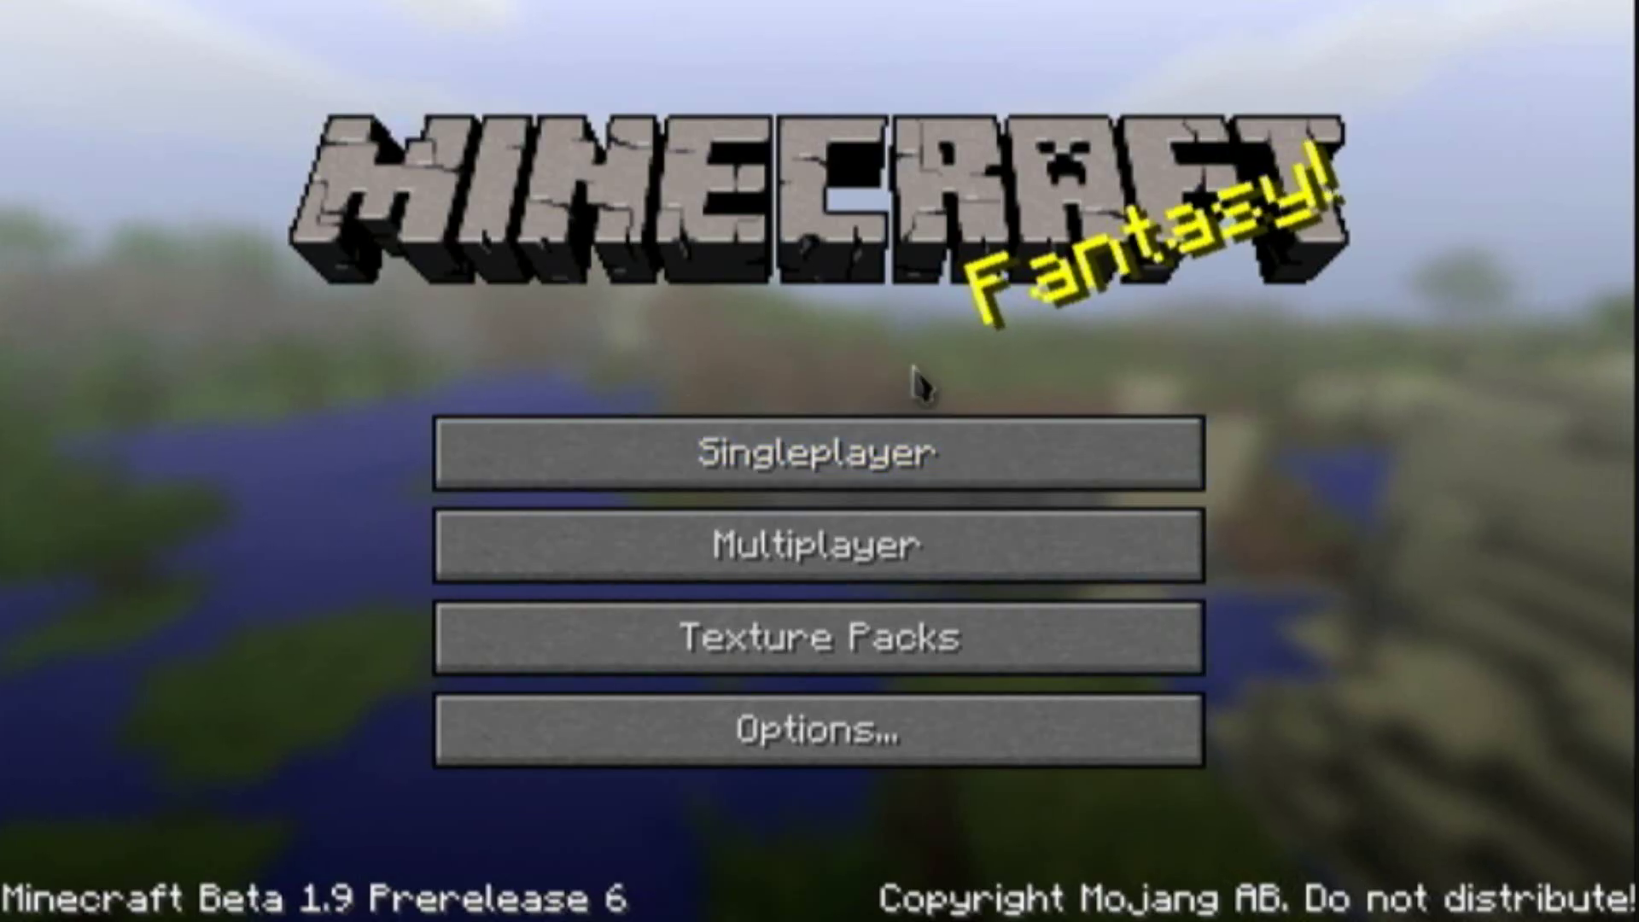
pyautogui.click(779, 461)
pyautogui.click(677, 320)
pyautogui.doubleClick(677, 320)
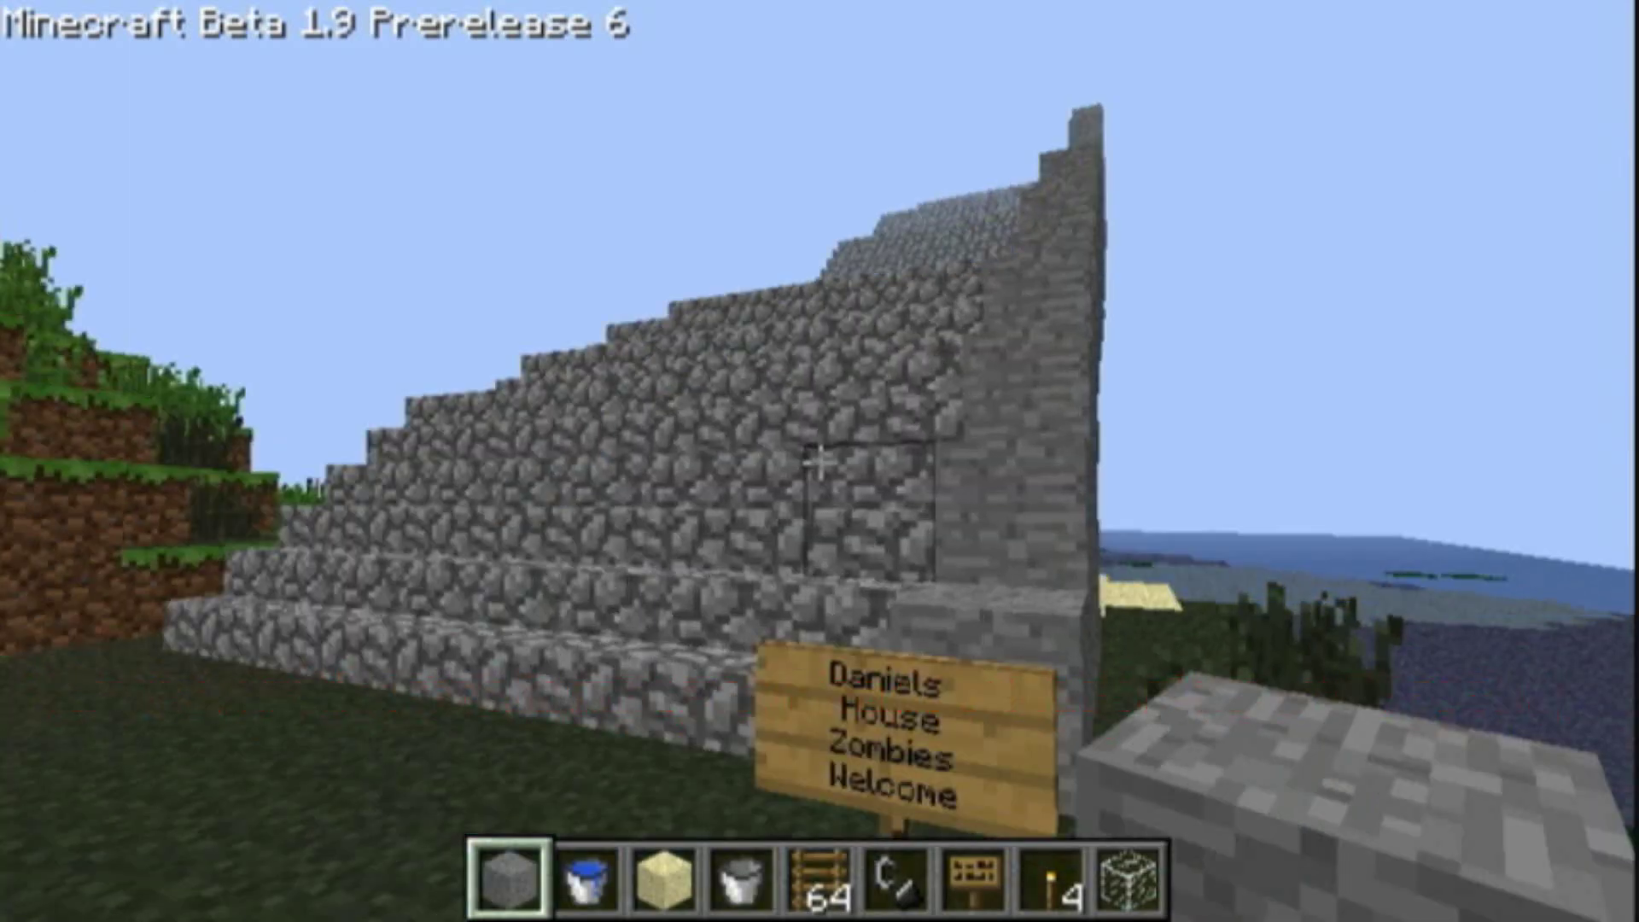
# Fly along the cobblestone stairway to the raised stone house model and examine its walls and supports.
pyautogui.press('w')
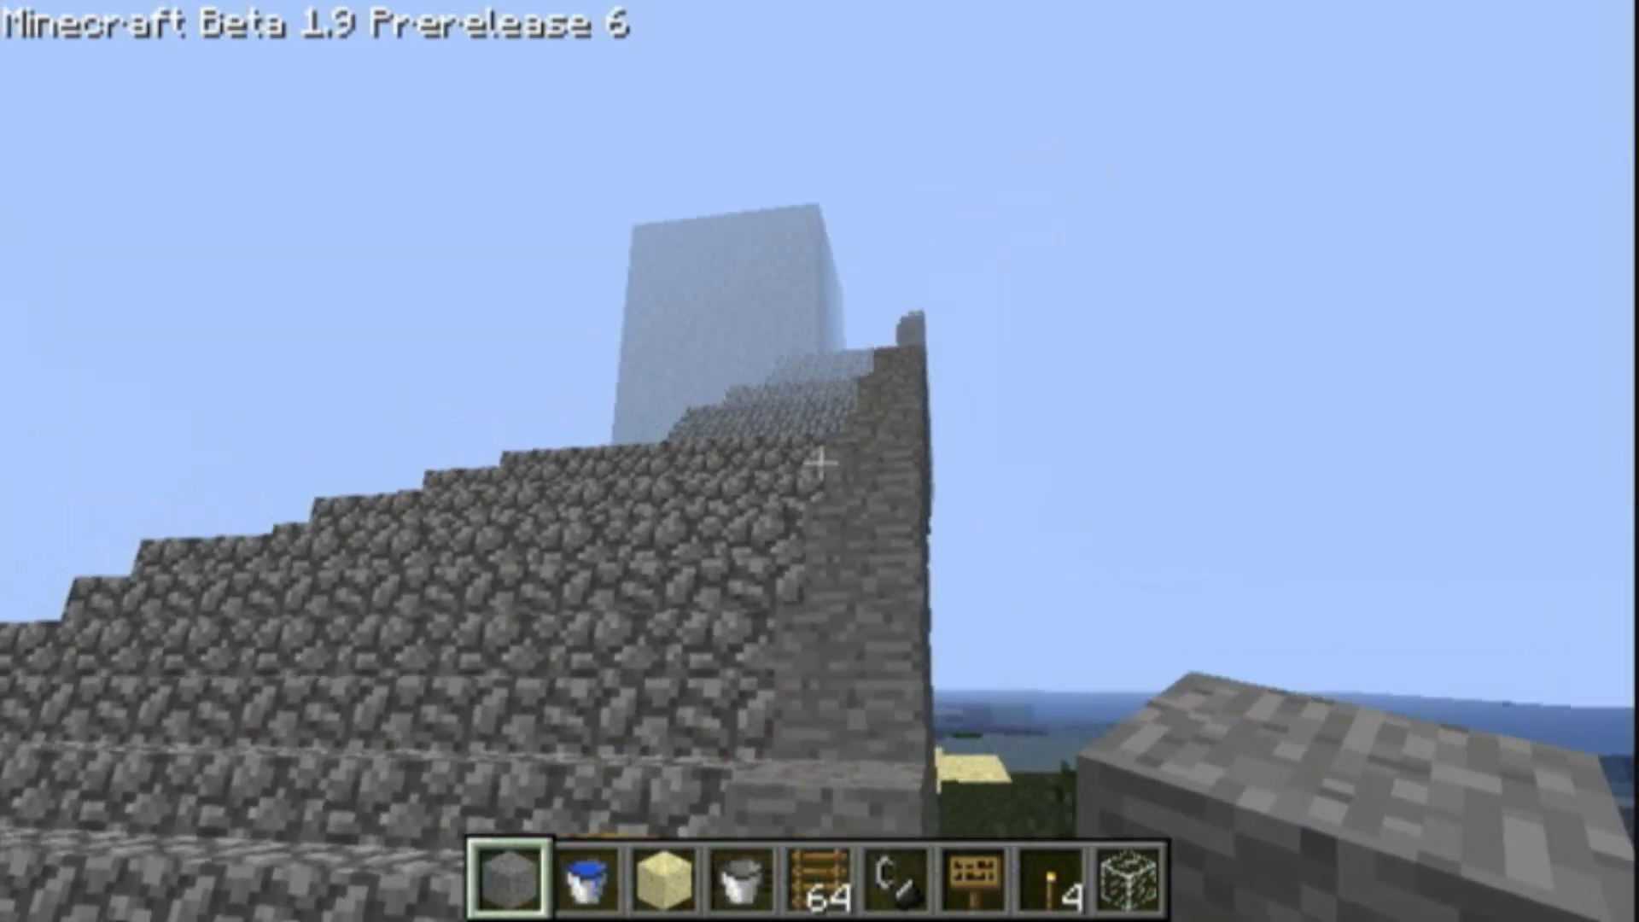
pyautogui.press('d')
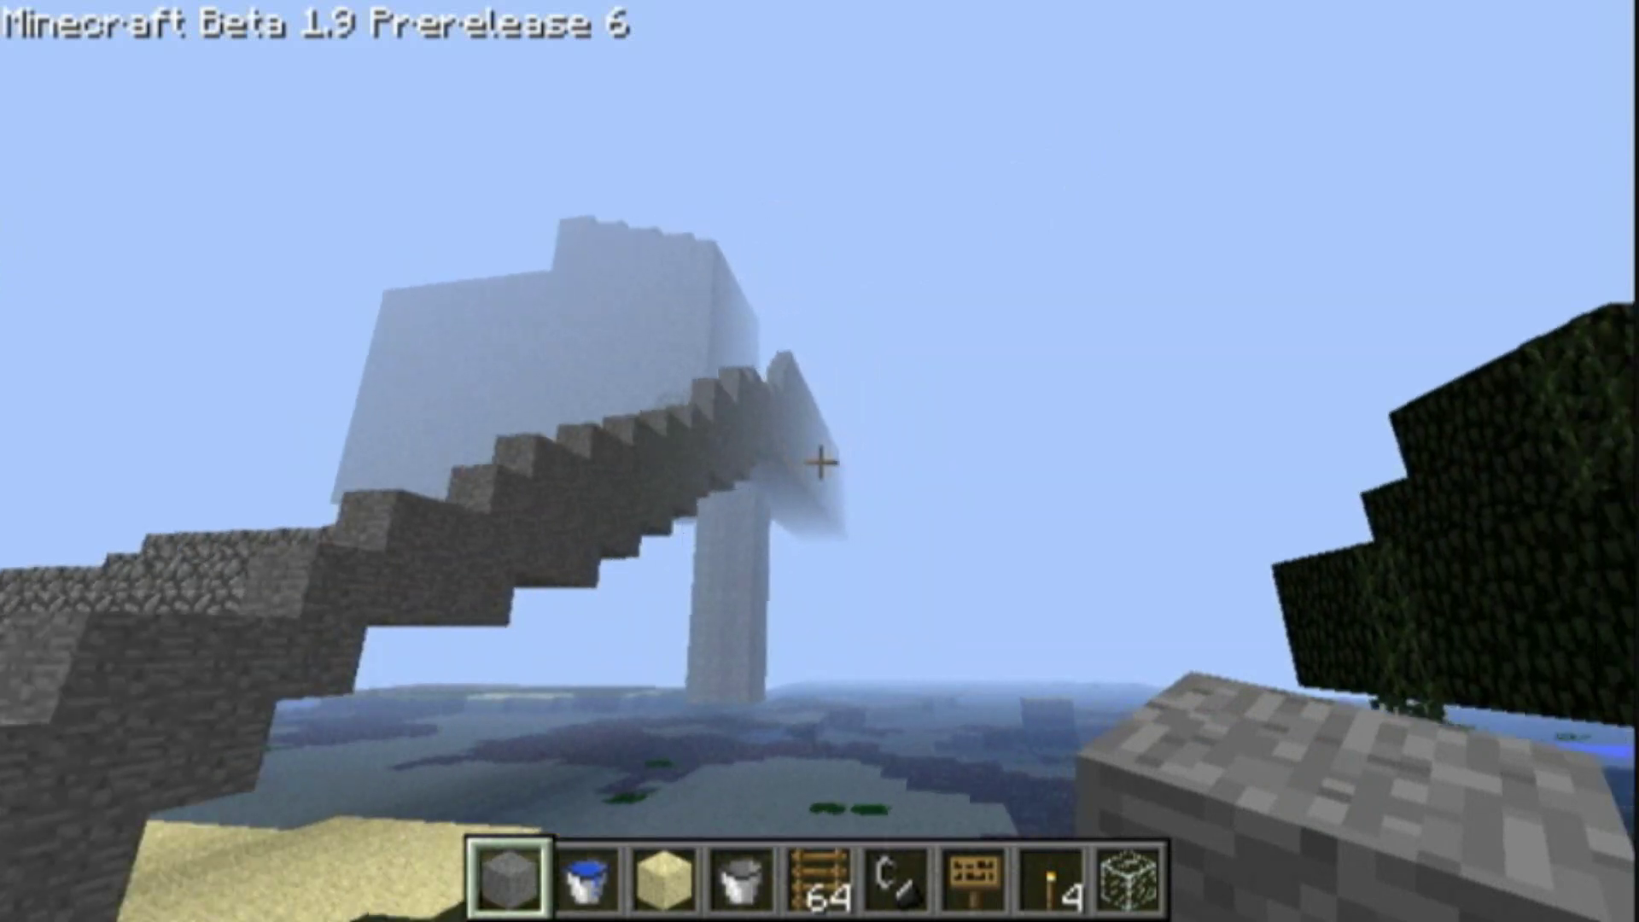
pyautogui.press('w')
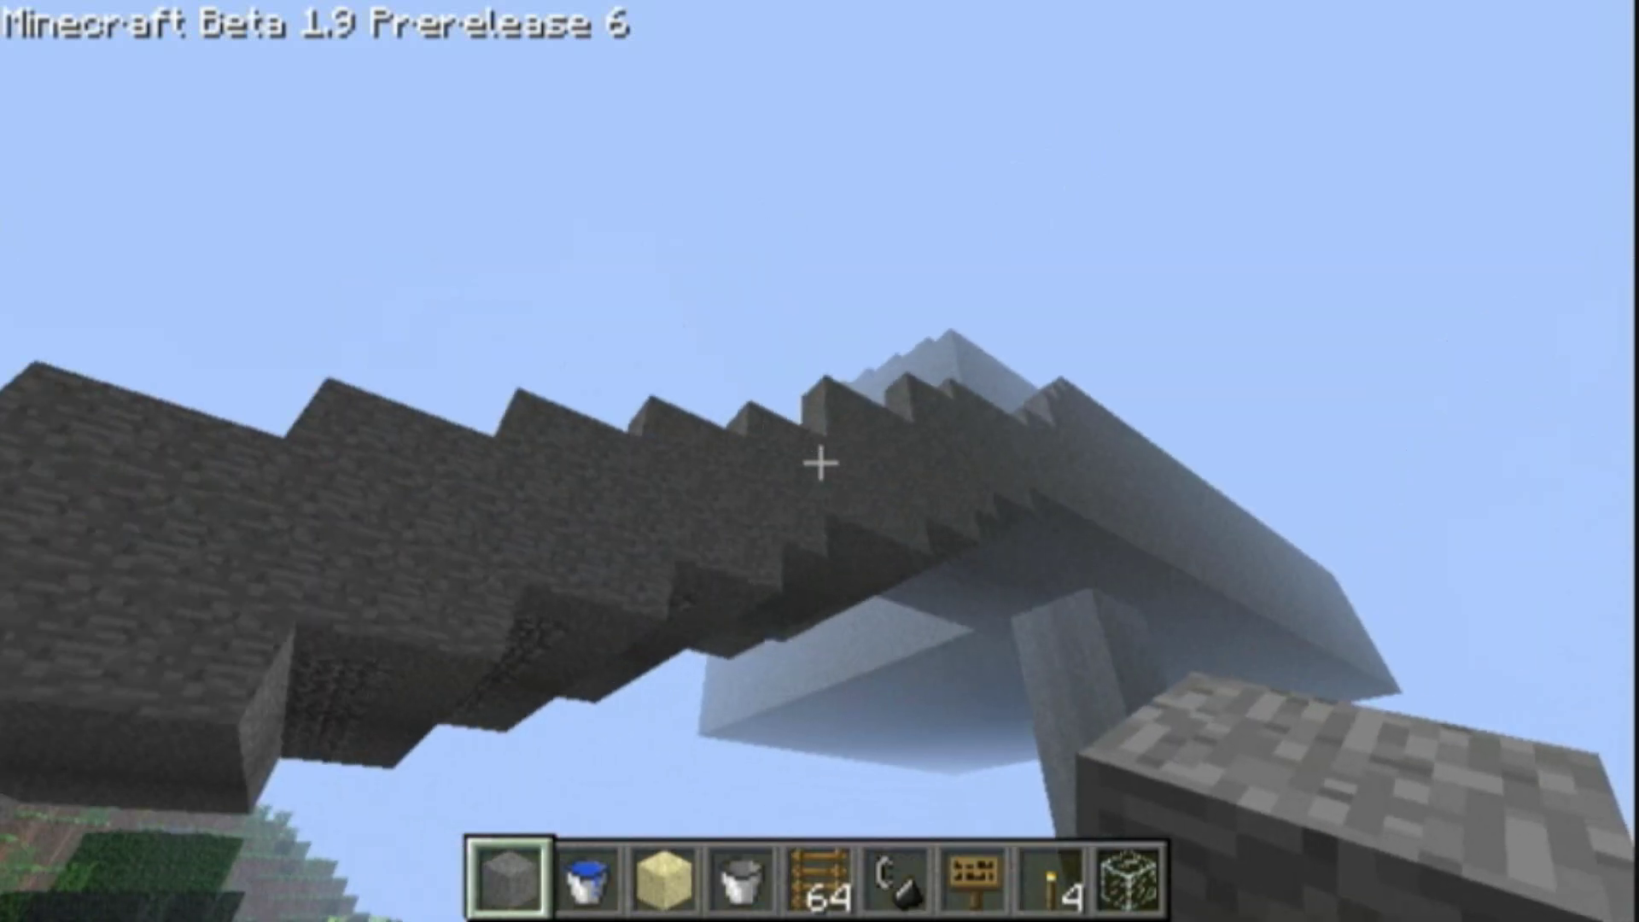
pyautogui.press('w')
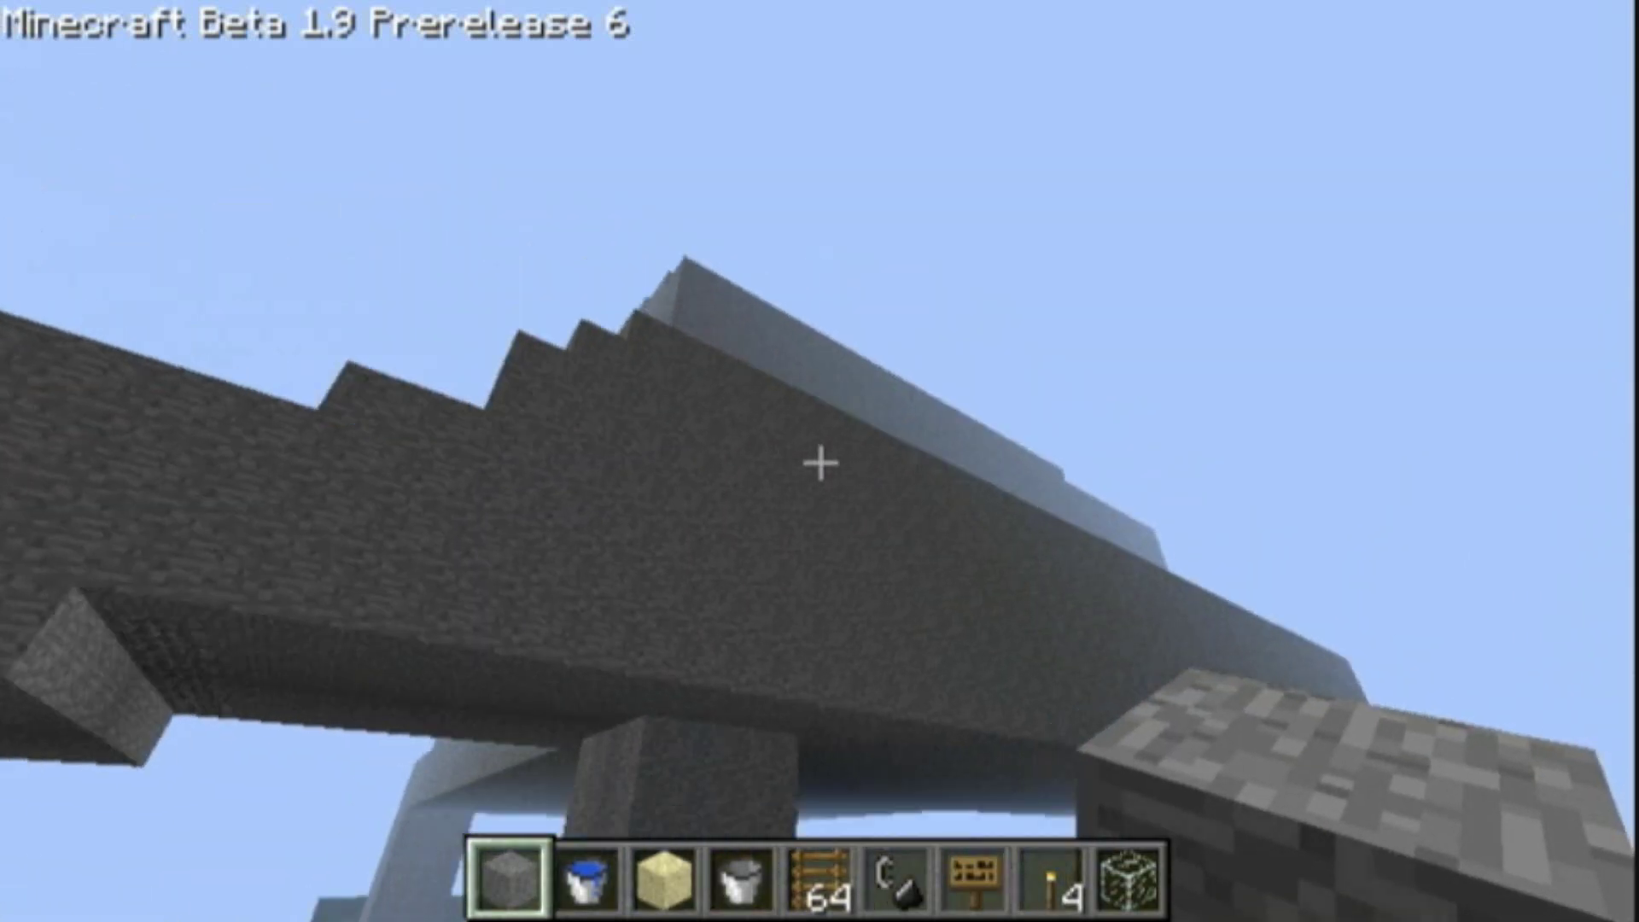
pyautogui.press('d')
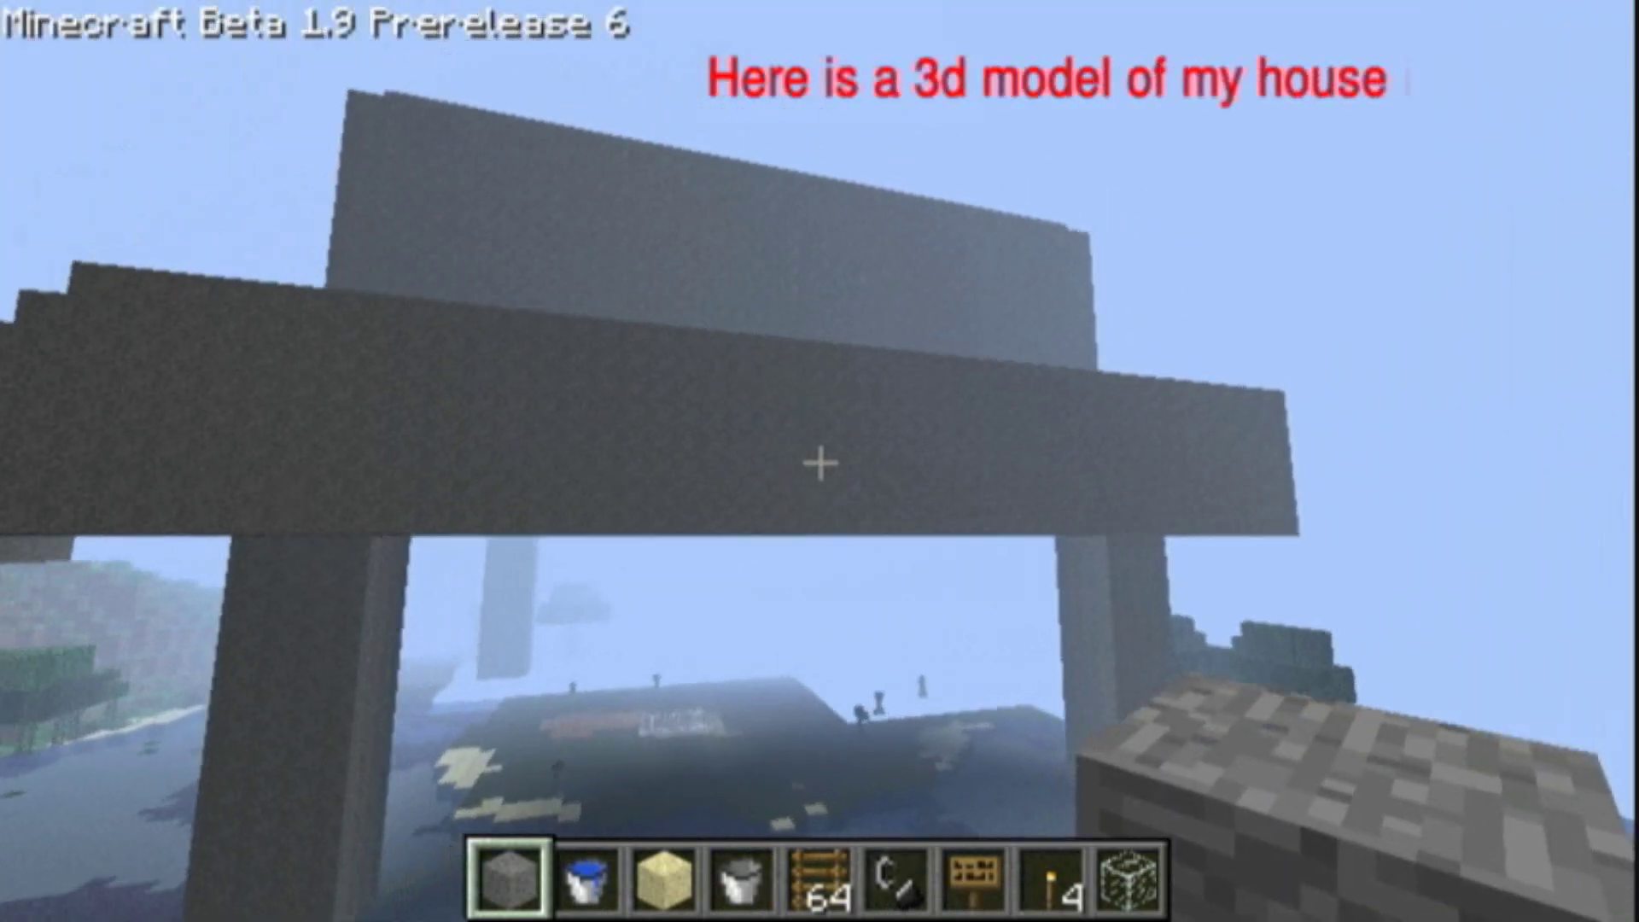
pyautogui.press('w')
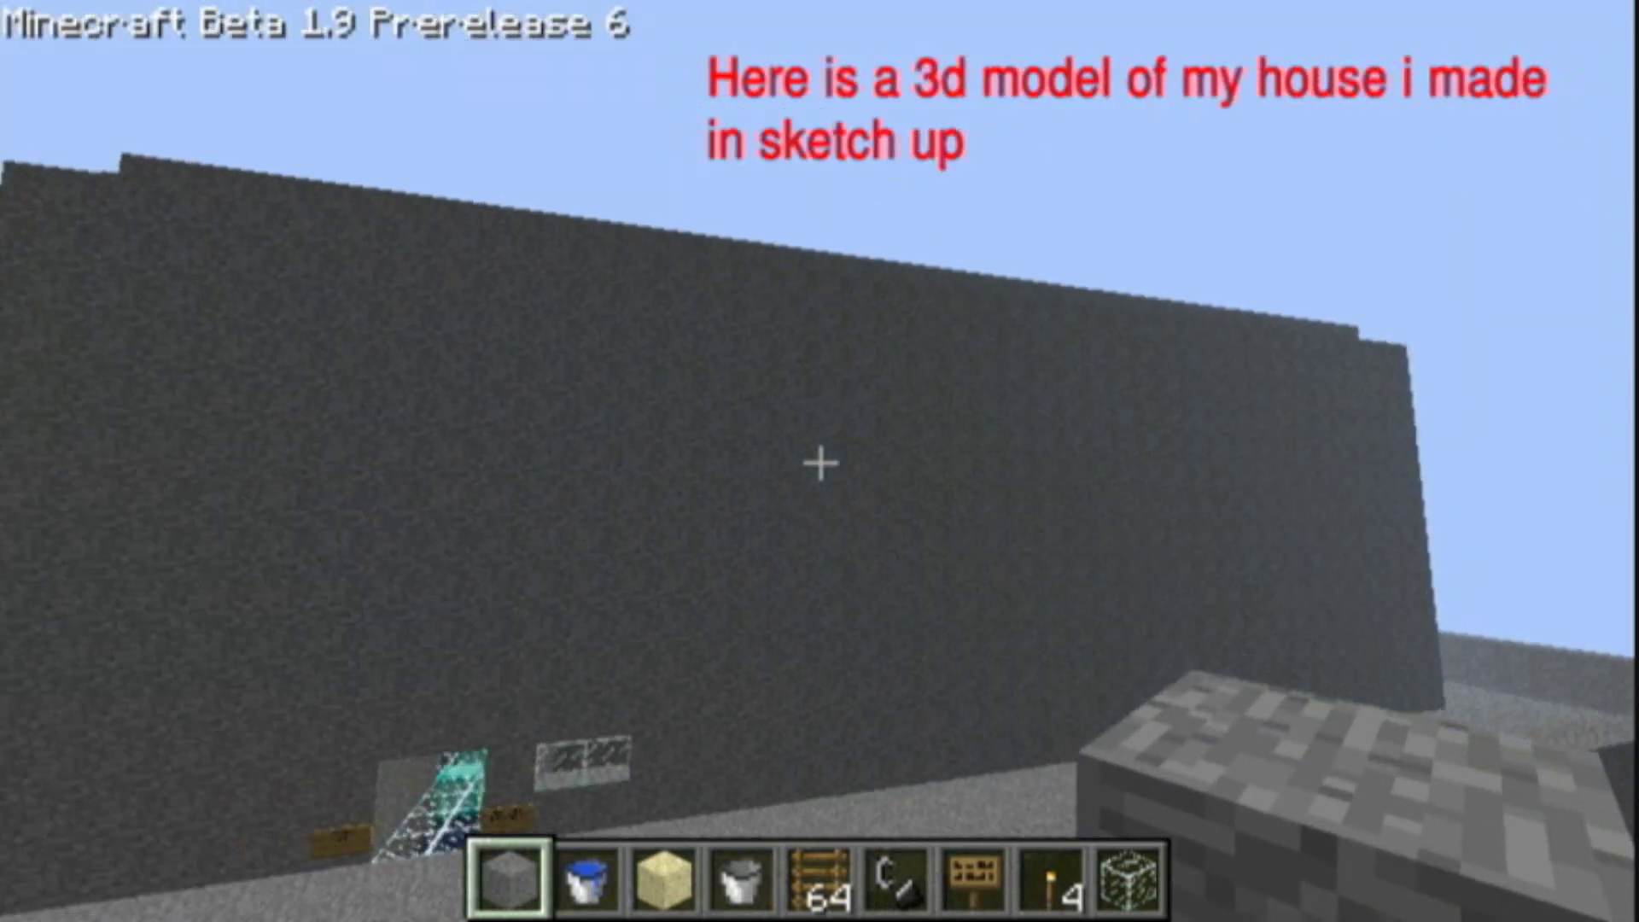
pyautogui.press('w')
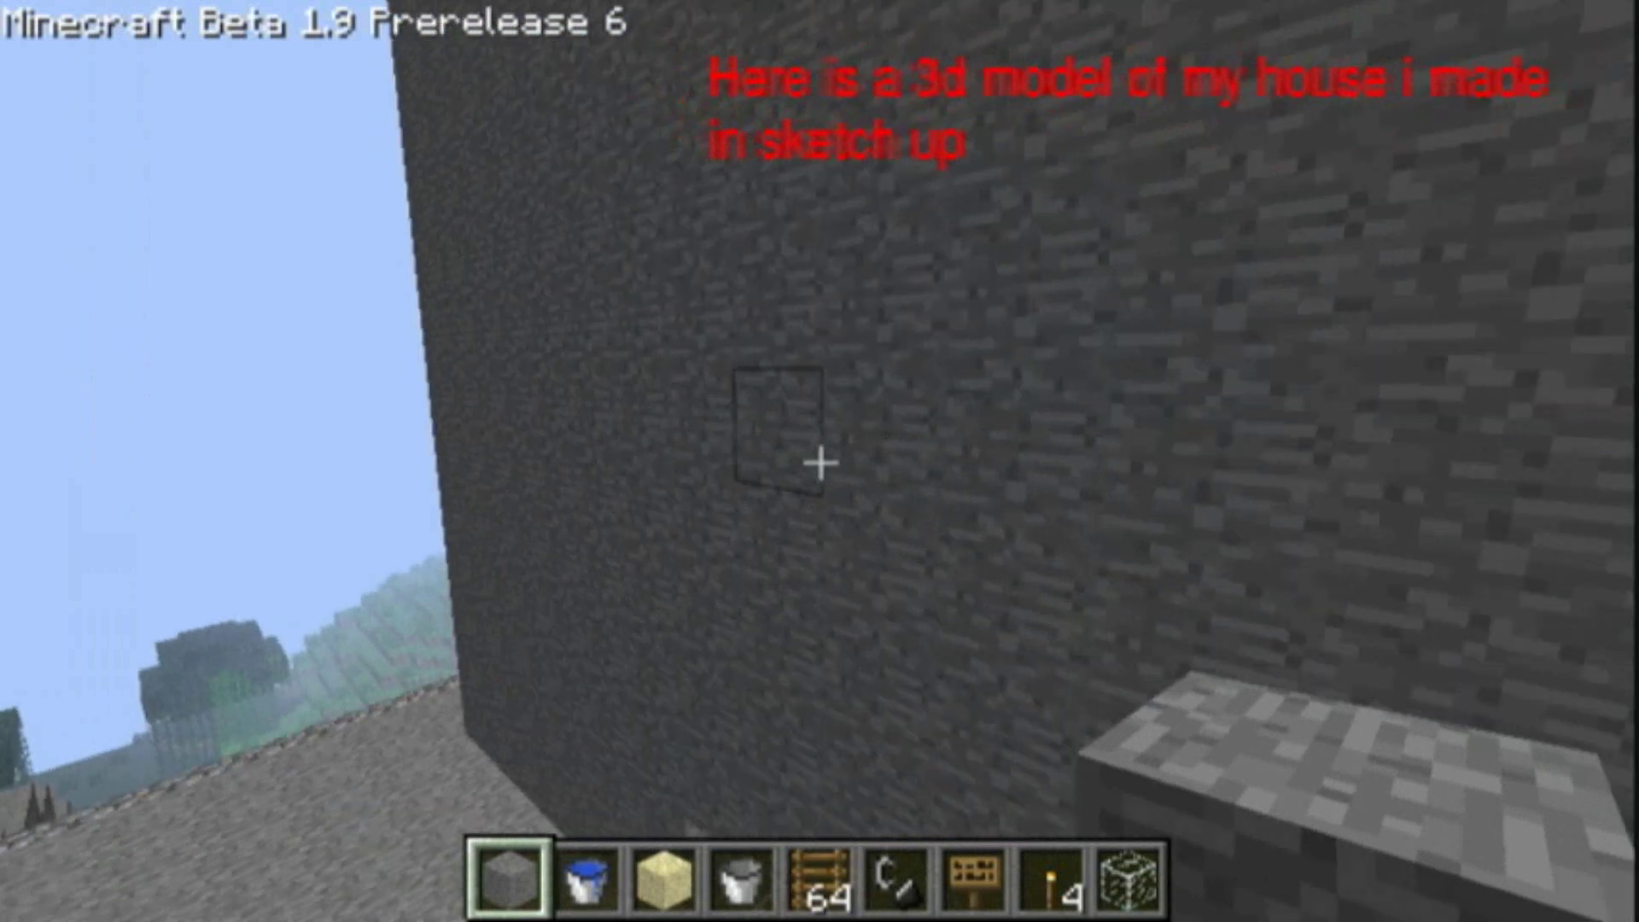
# Fly to the Mario model made of water blocks and examine its body and head.
pyautogui.press('w')
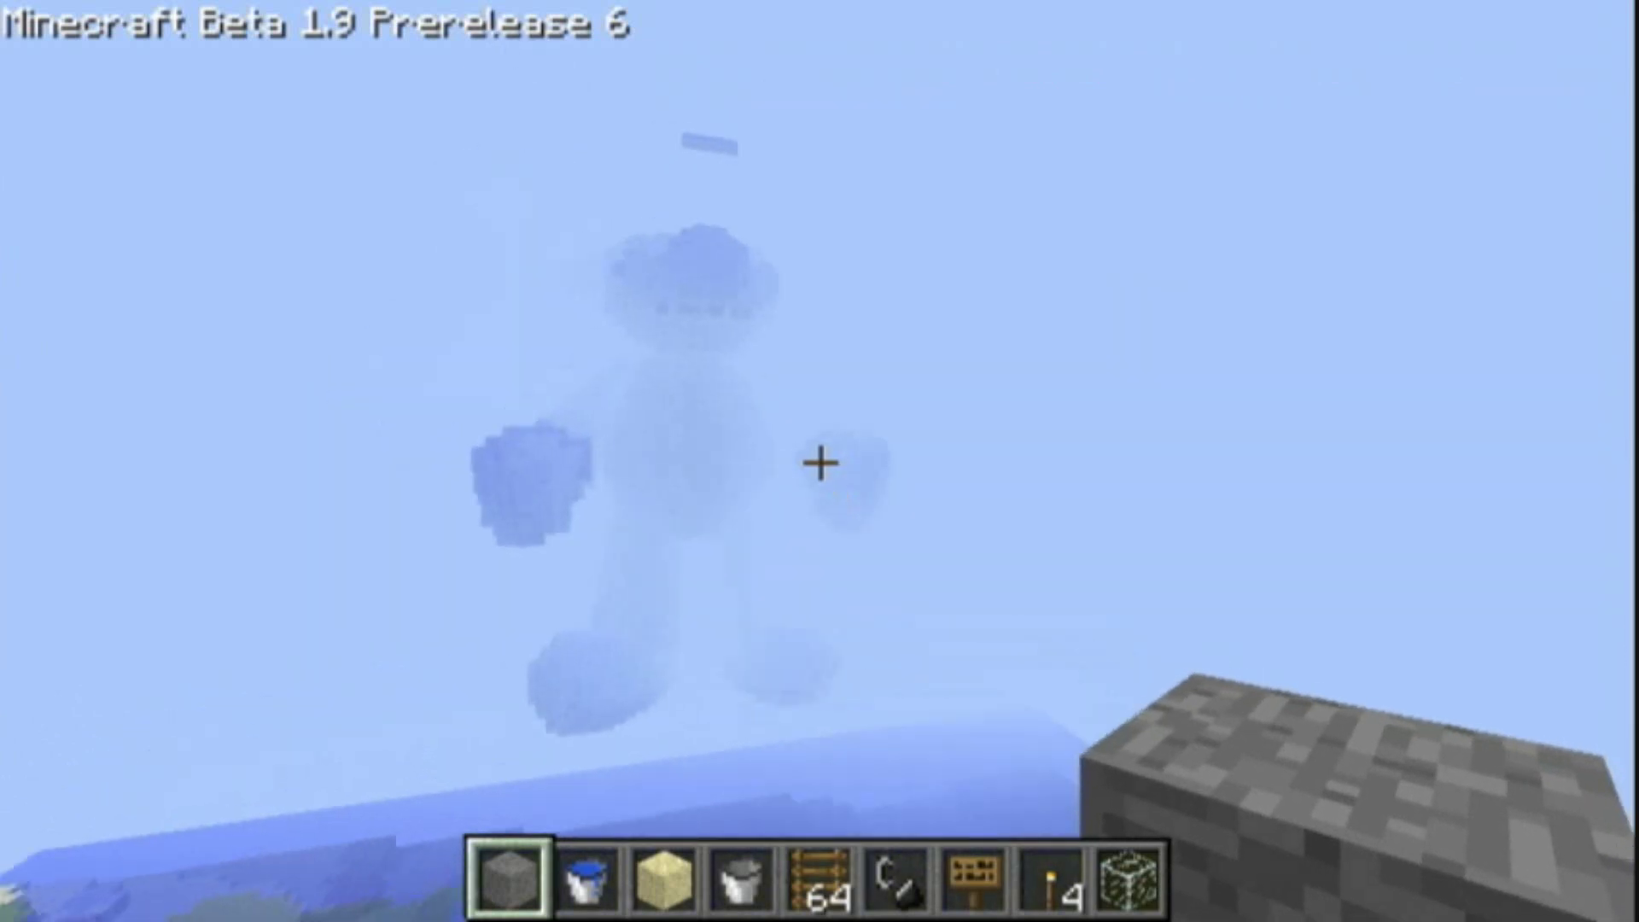
pyautogui.press('w')
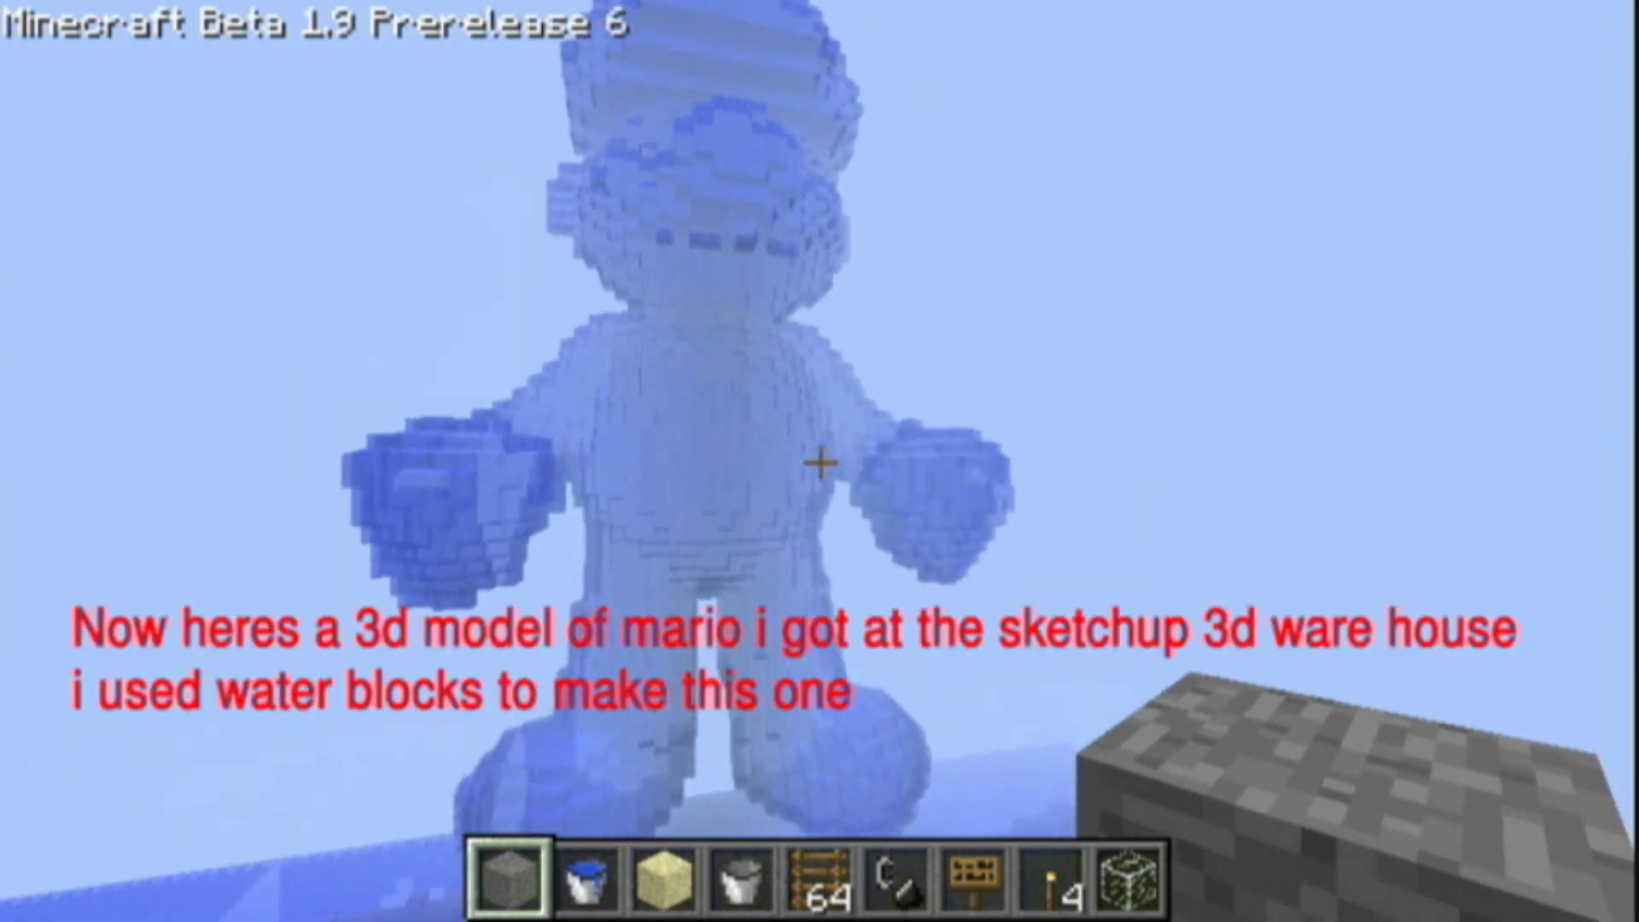
pyautogui.press('w')
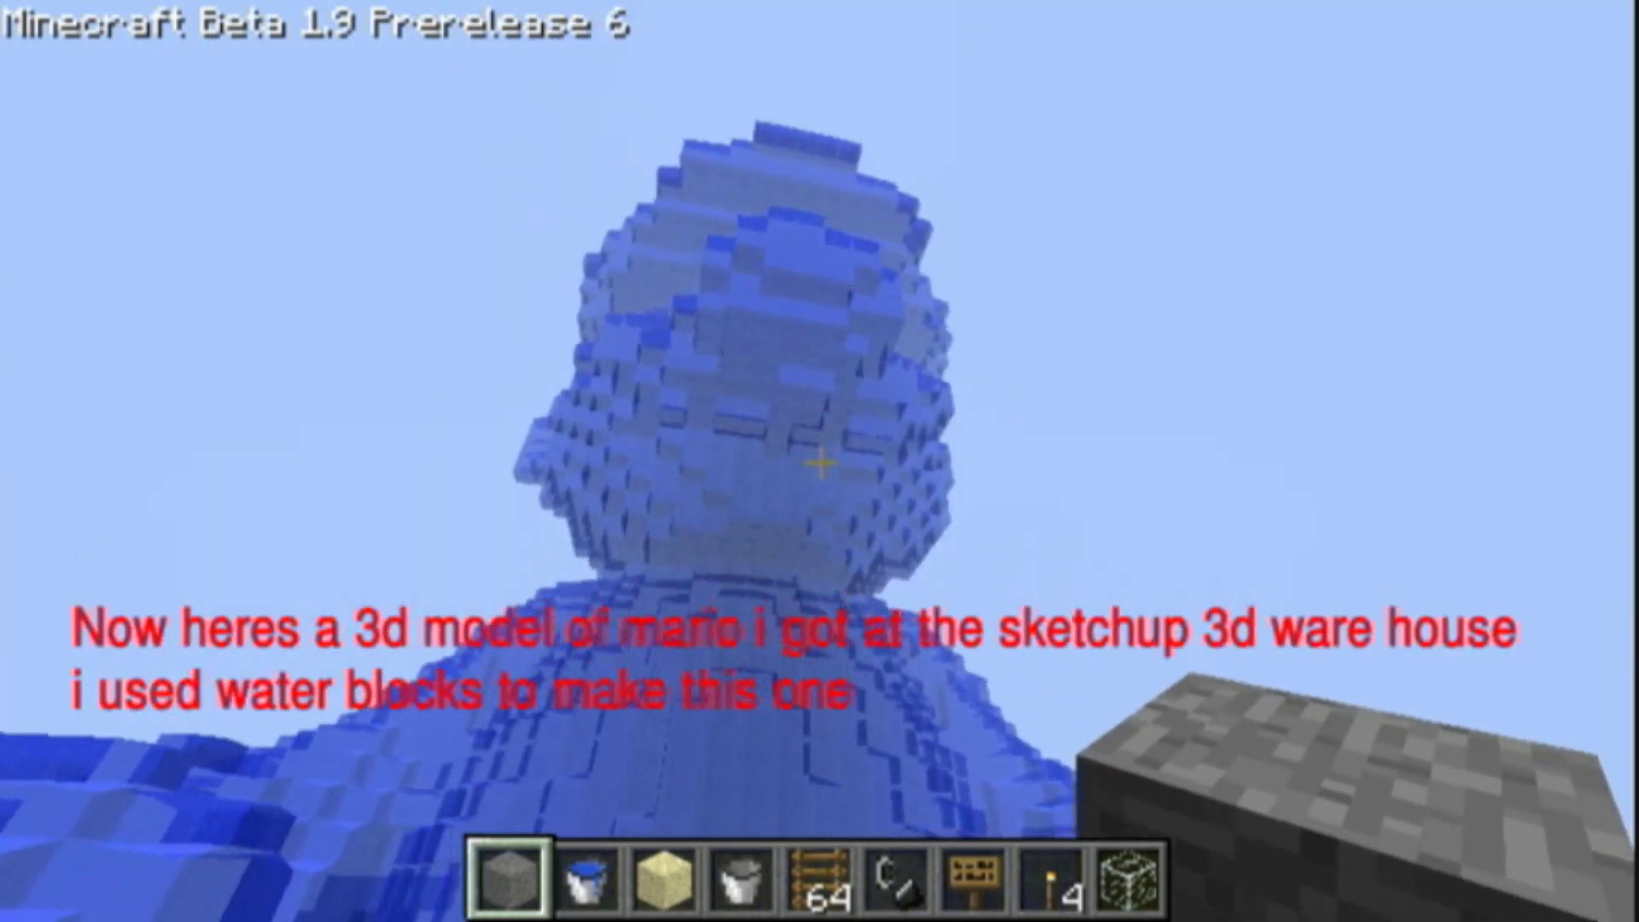
pyautogui.press('space')
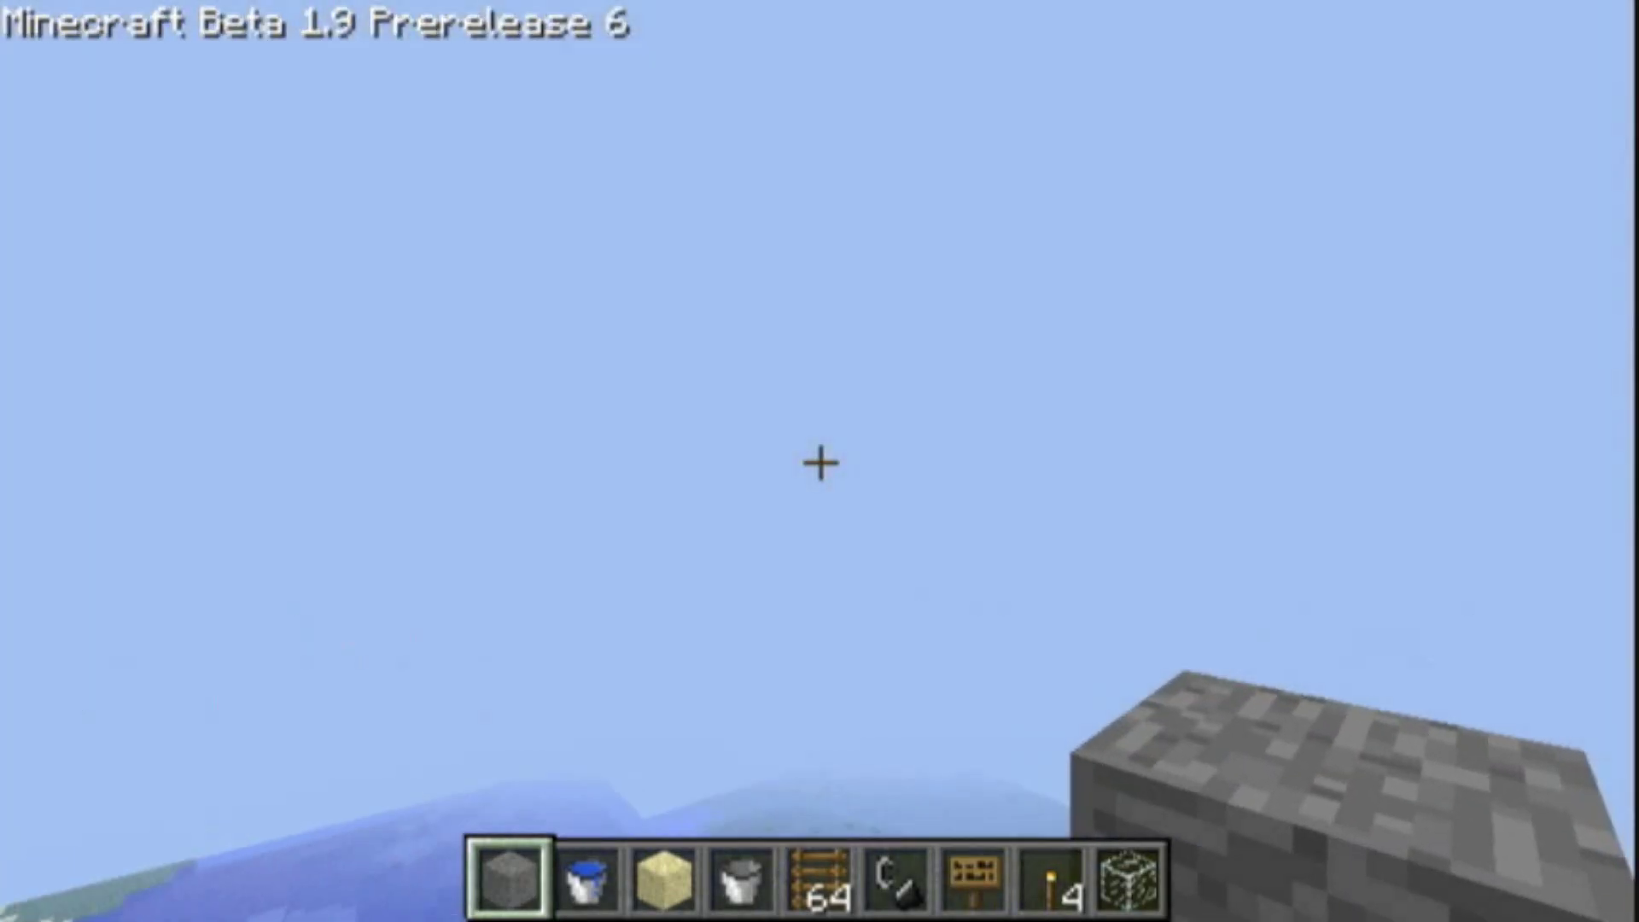
# Fly past the house and over the desert to the X-wing fighter model and examine its wings and fuselage.
pyautogui.press('w')
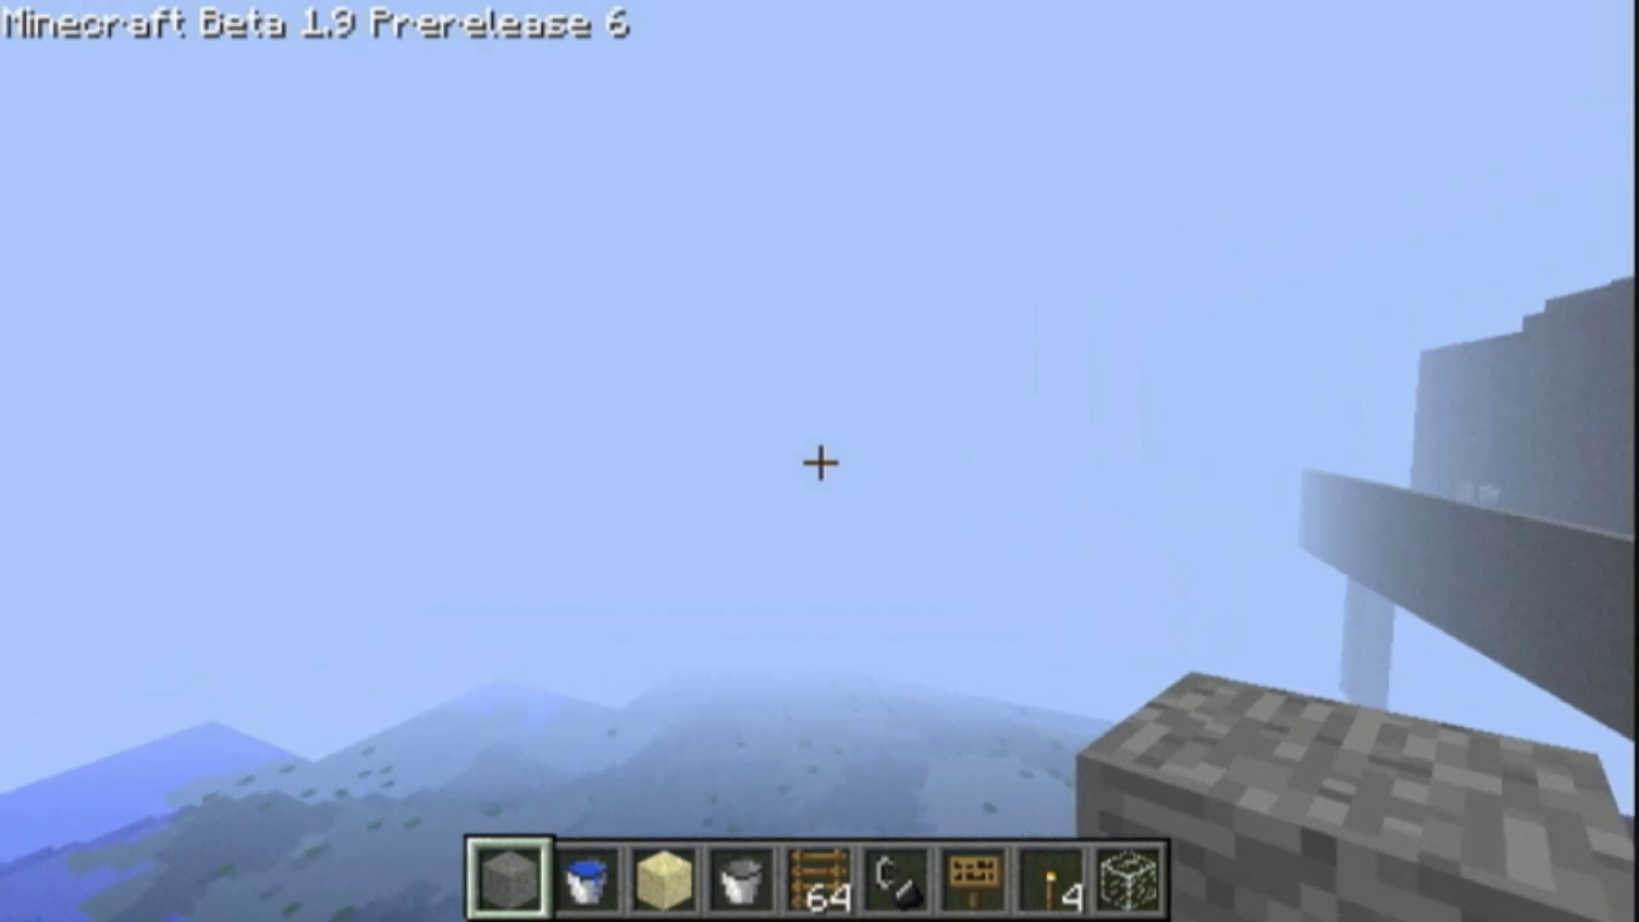
pyautogui.press('w')
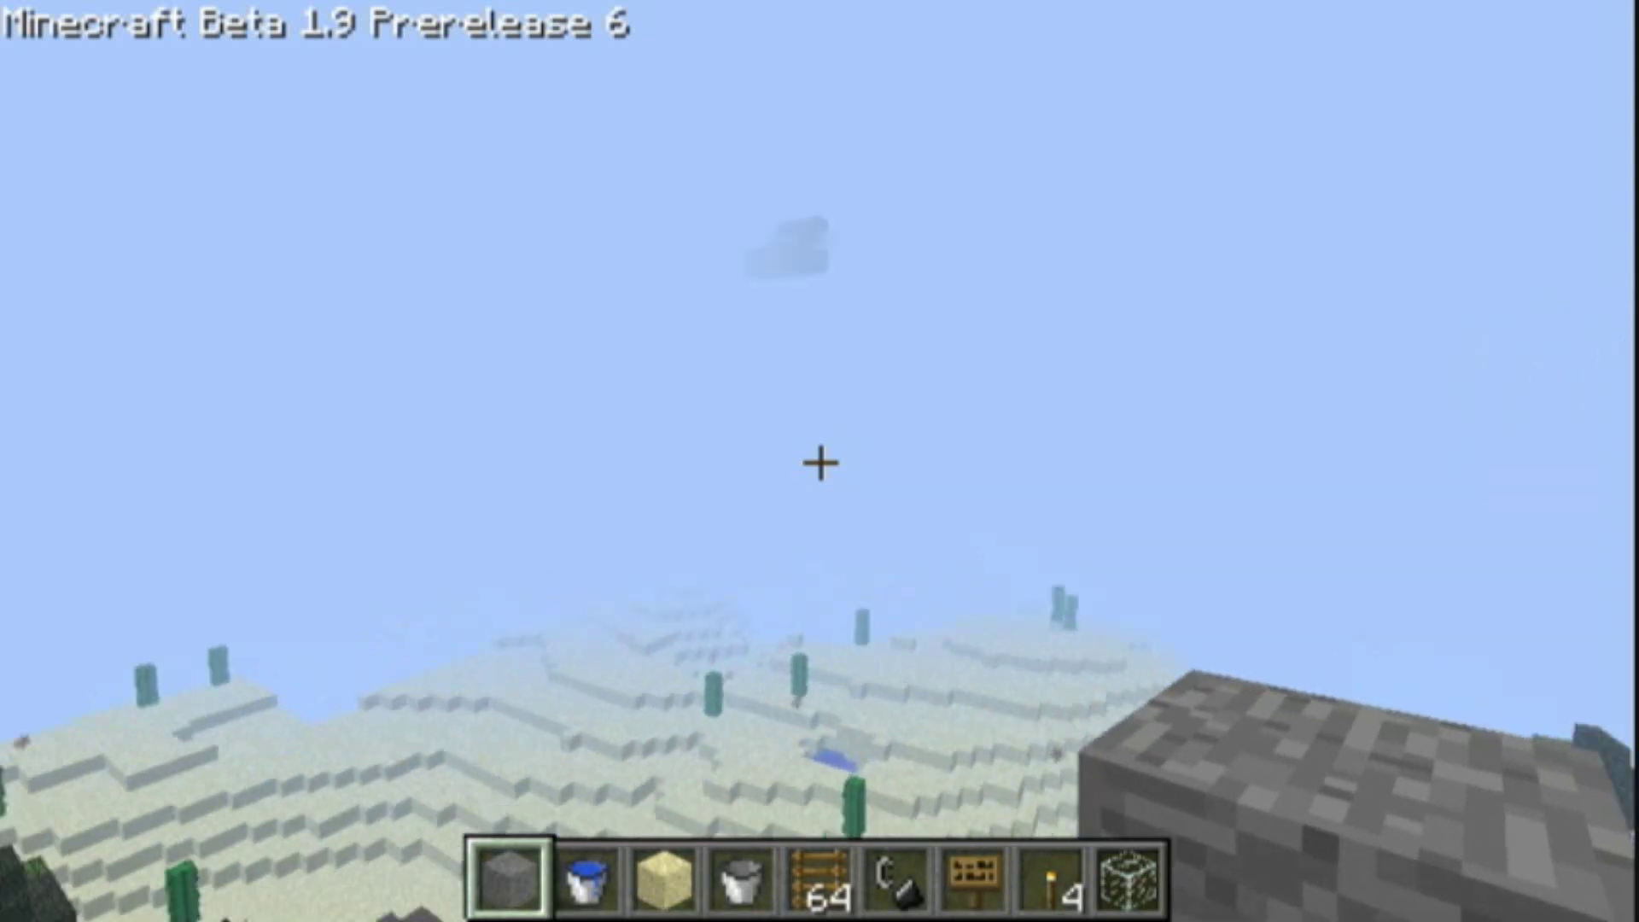
pyautogui.press('w')
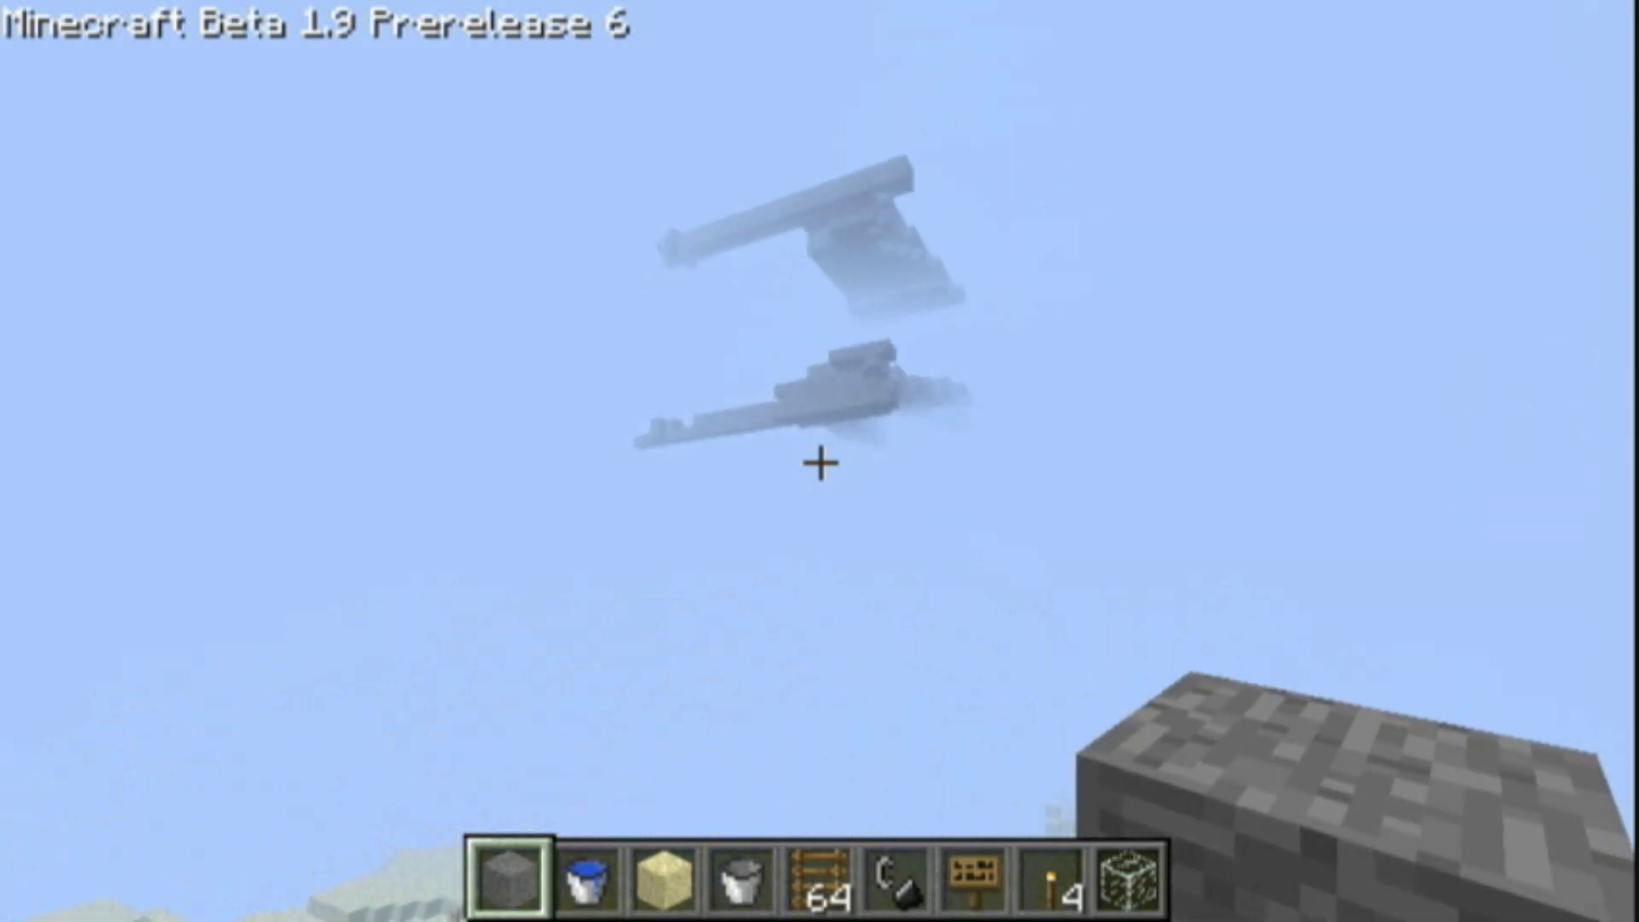
pyautogui.press('w')
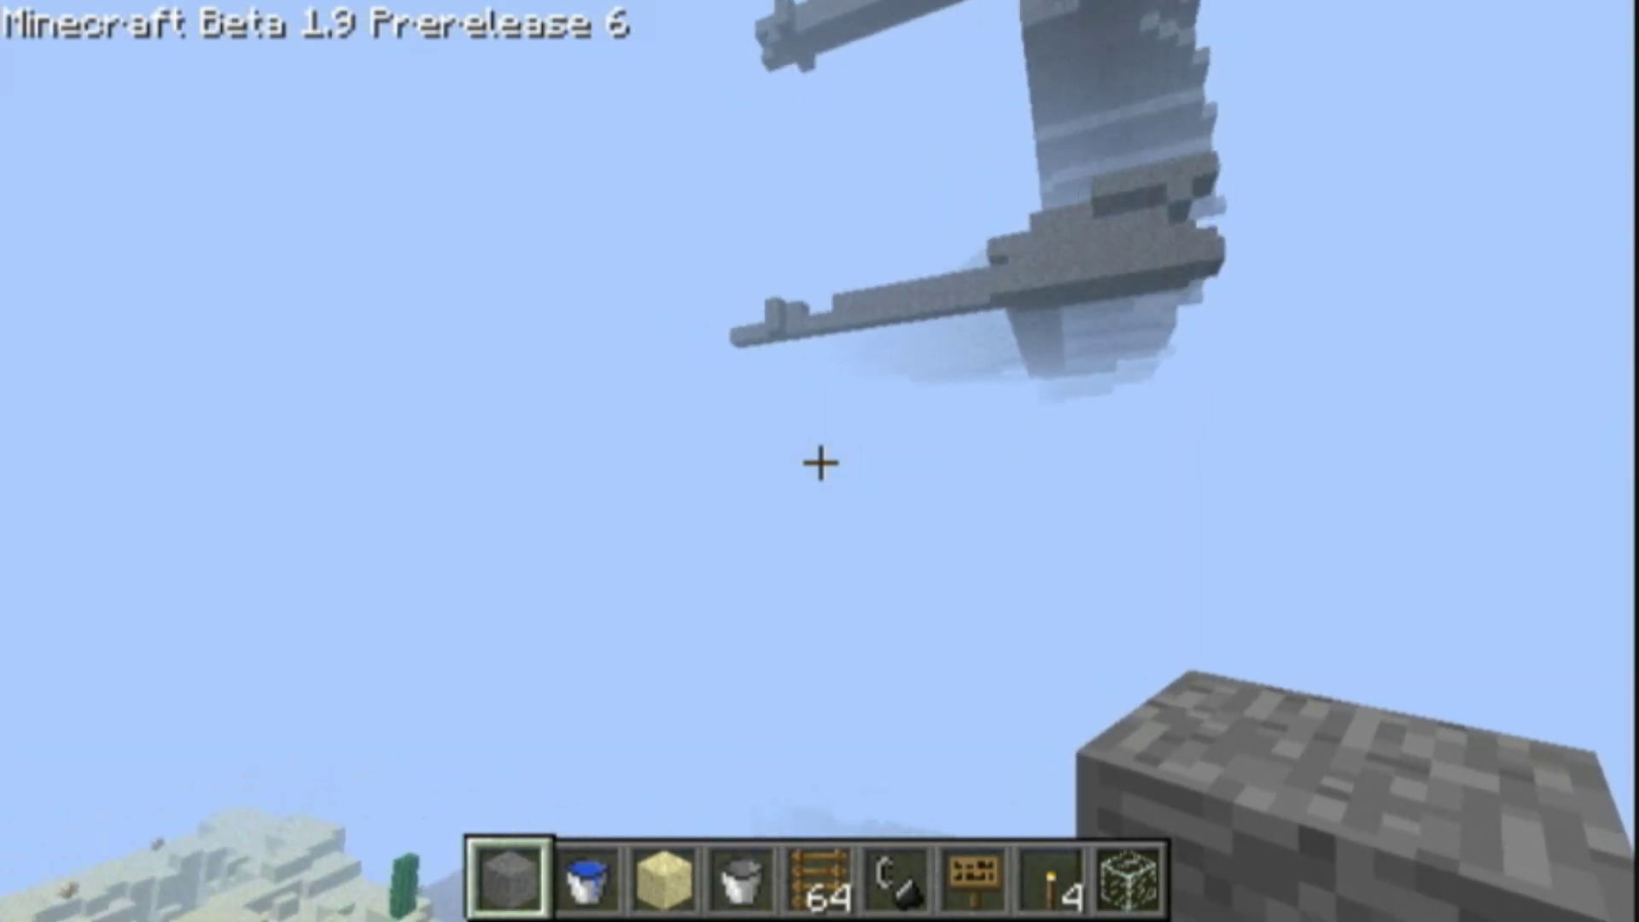
pyautogui.press('w')
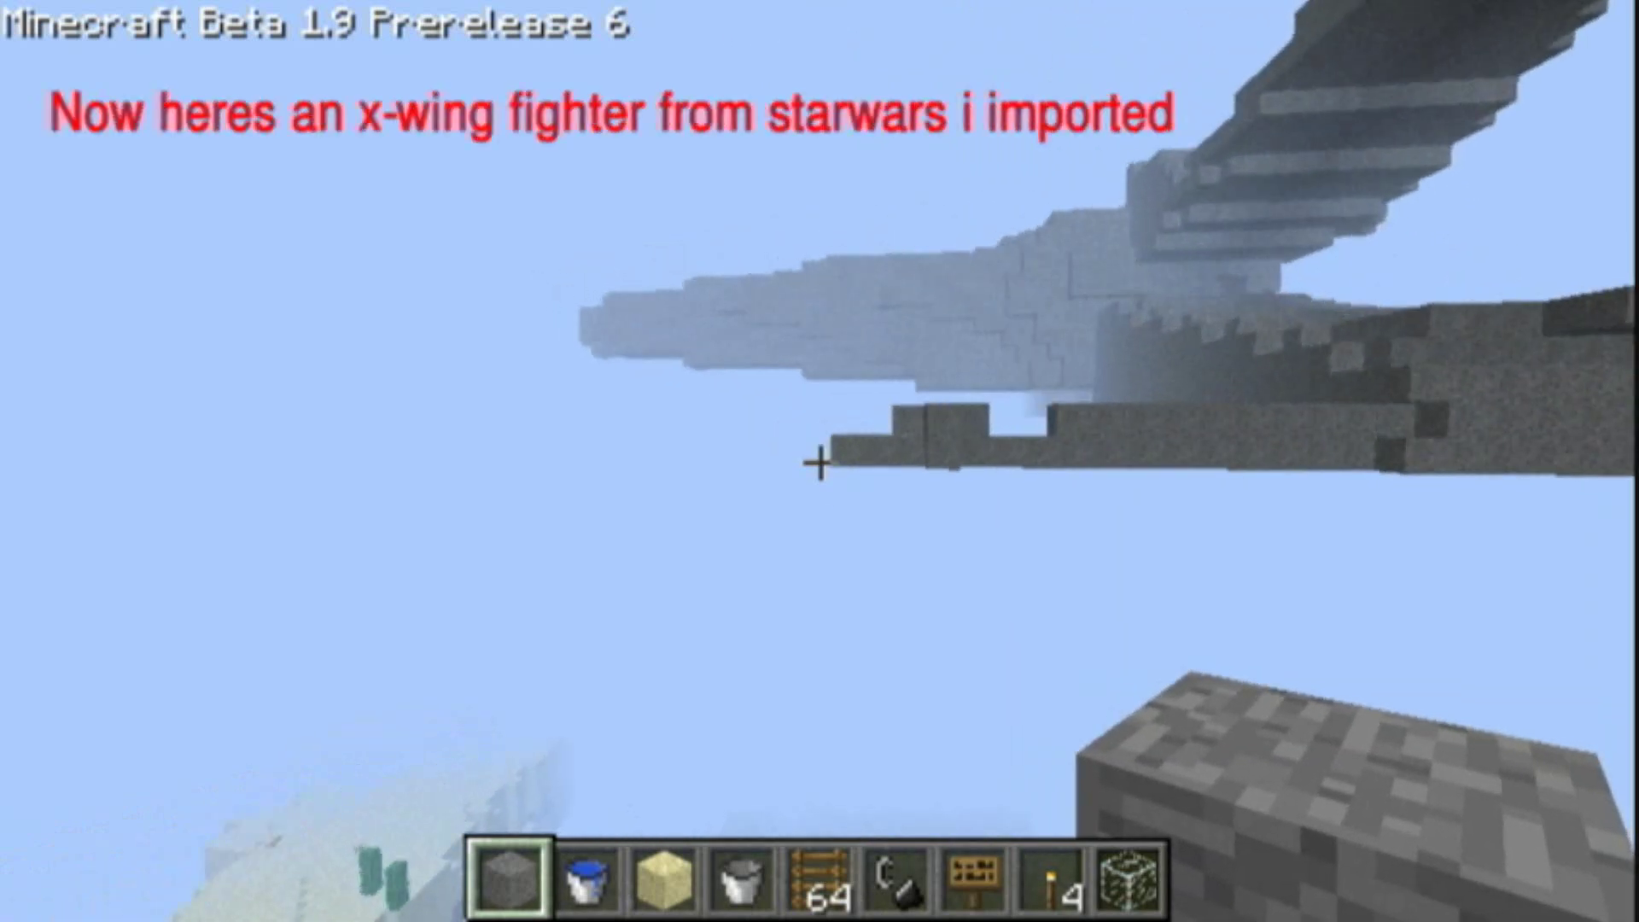
pyautogui.press('w')
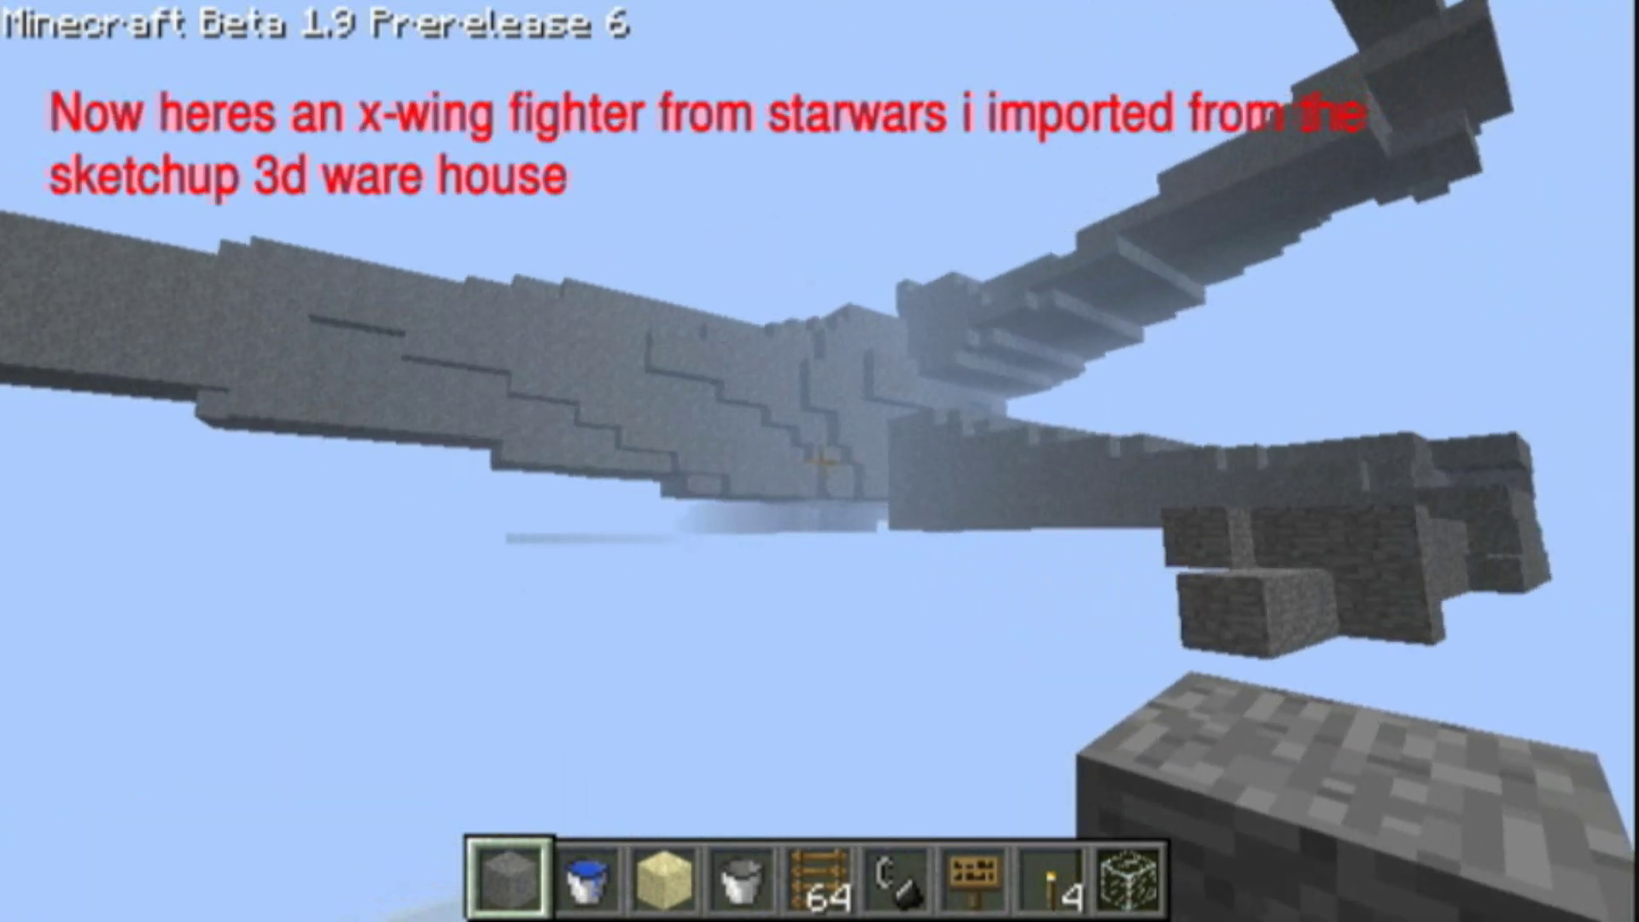
# Examine the sand structure beside the desert village, and save and quit the world to the title screen.
pyautogui.press('s')
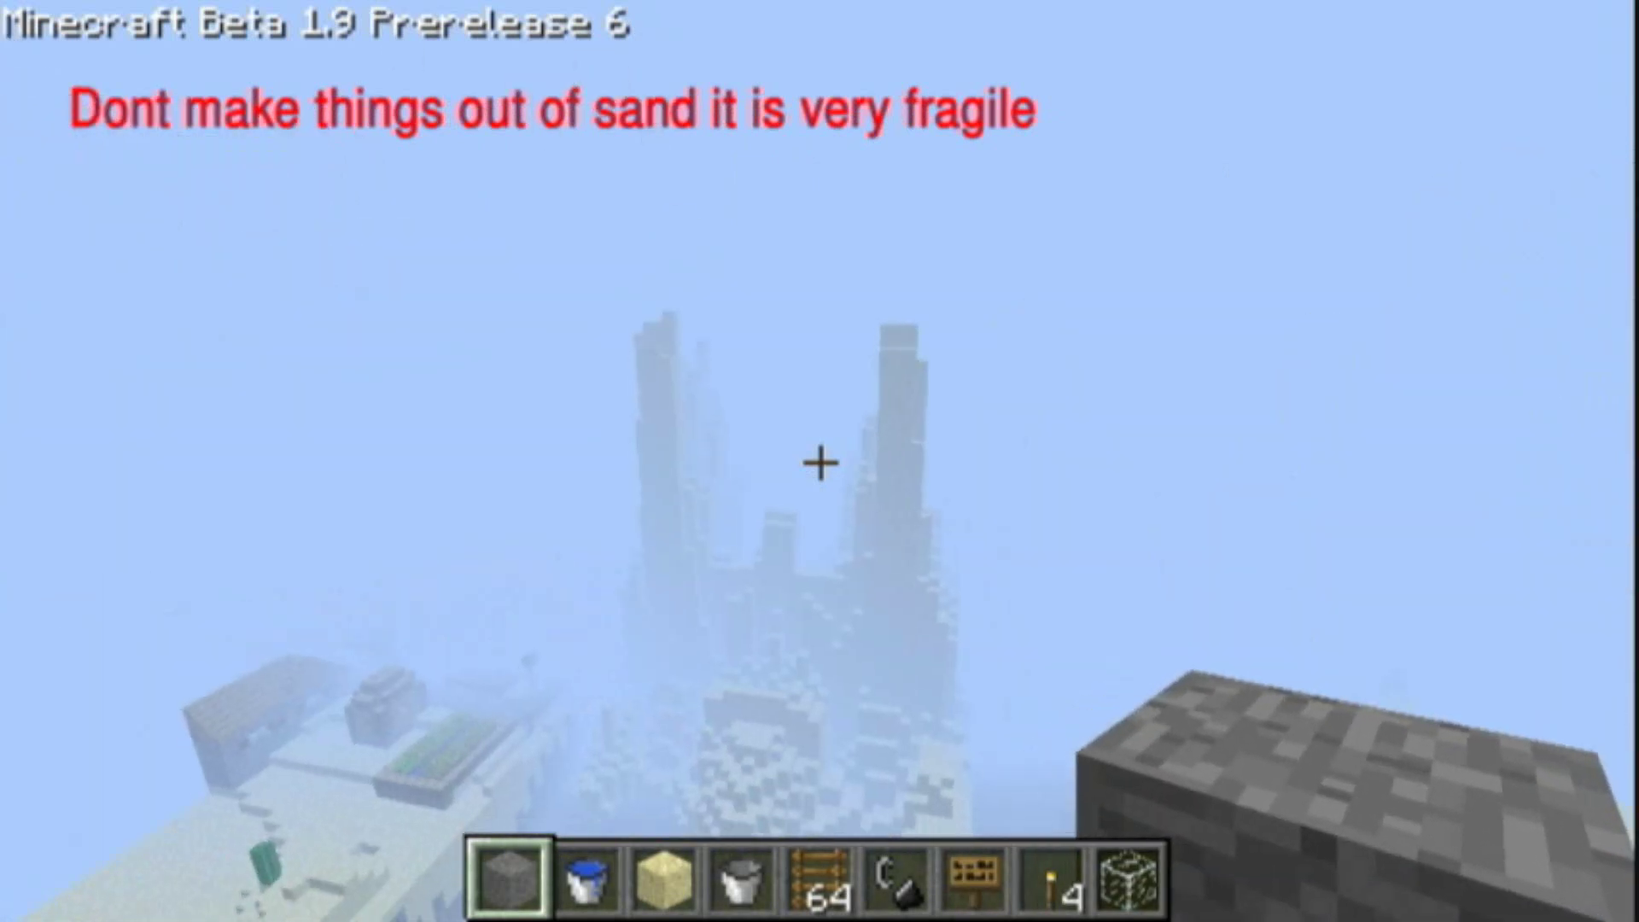
pyautogui.press('w')
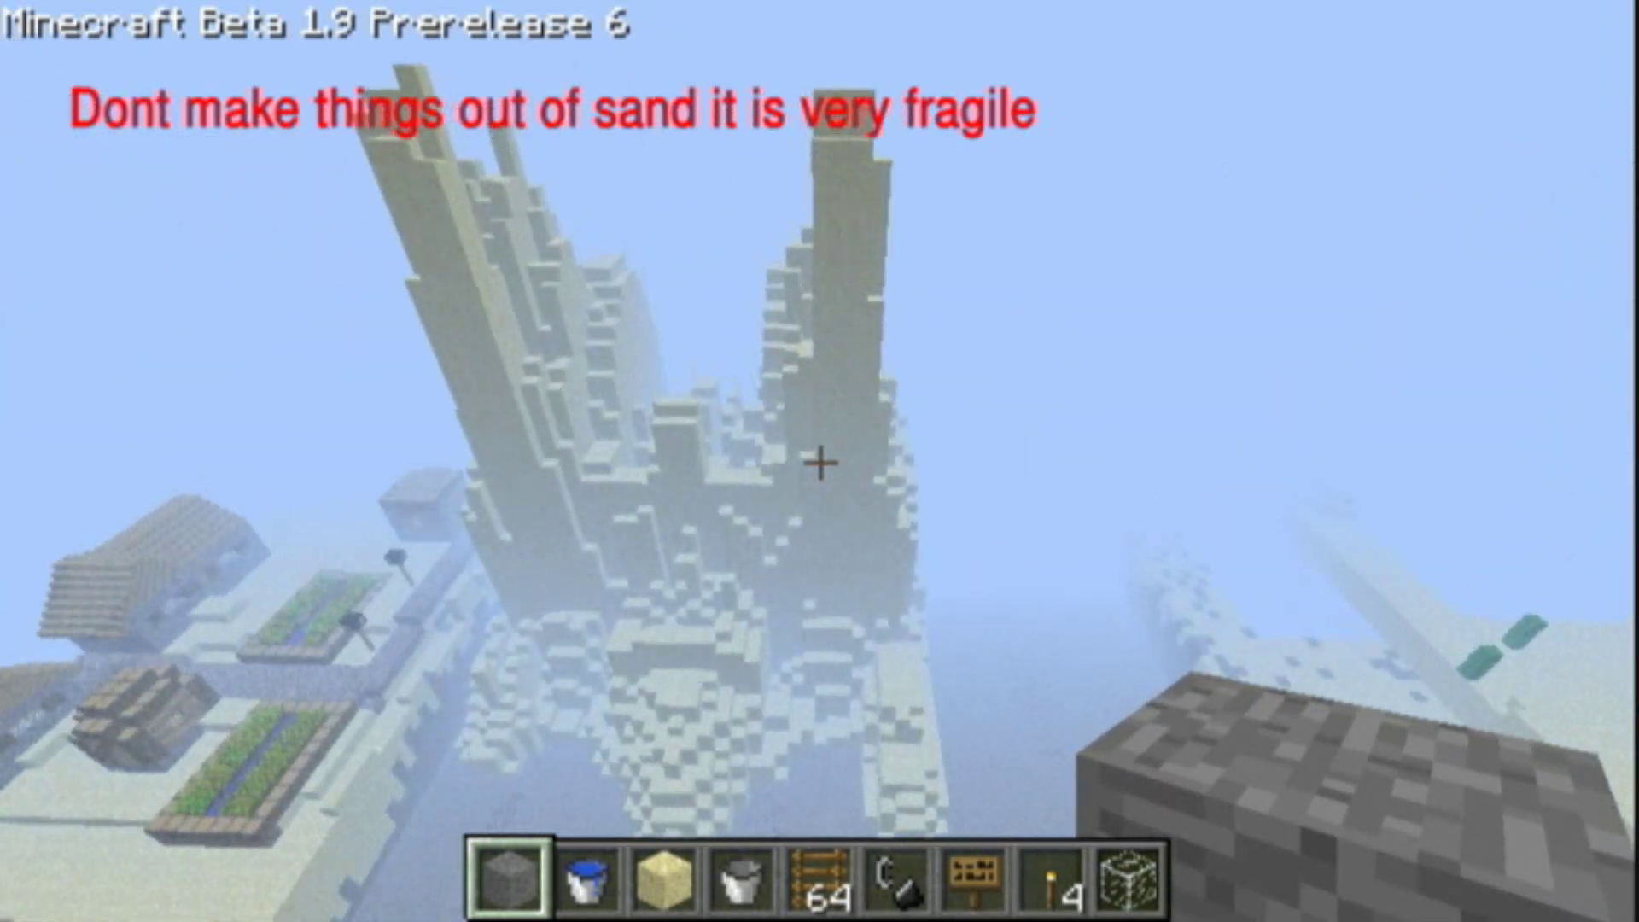
pyautogui.press('w')
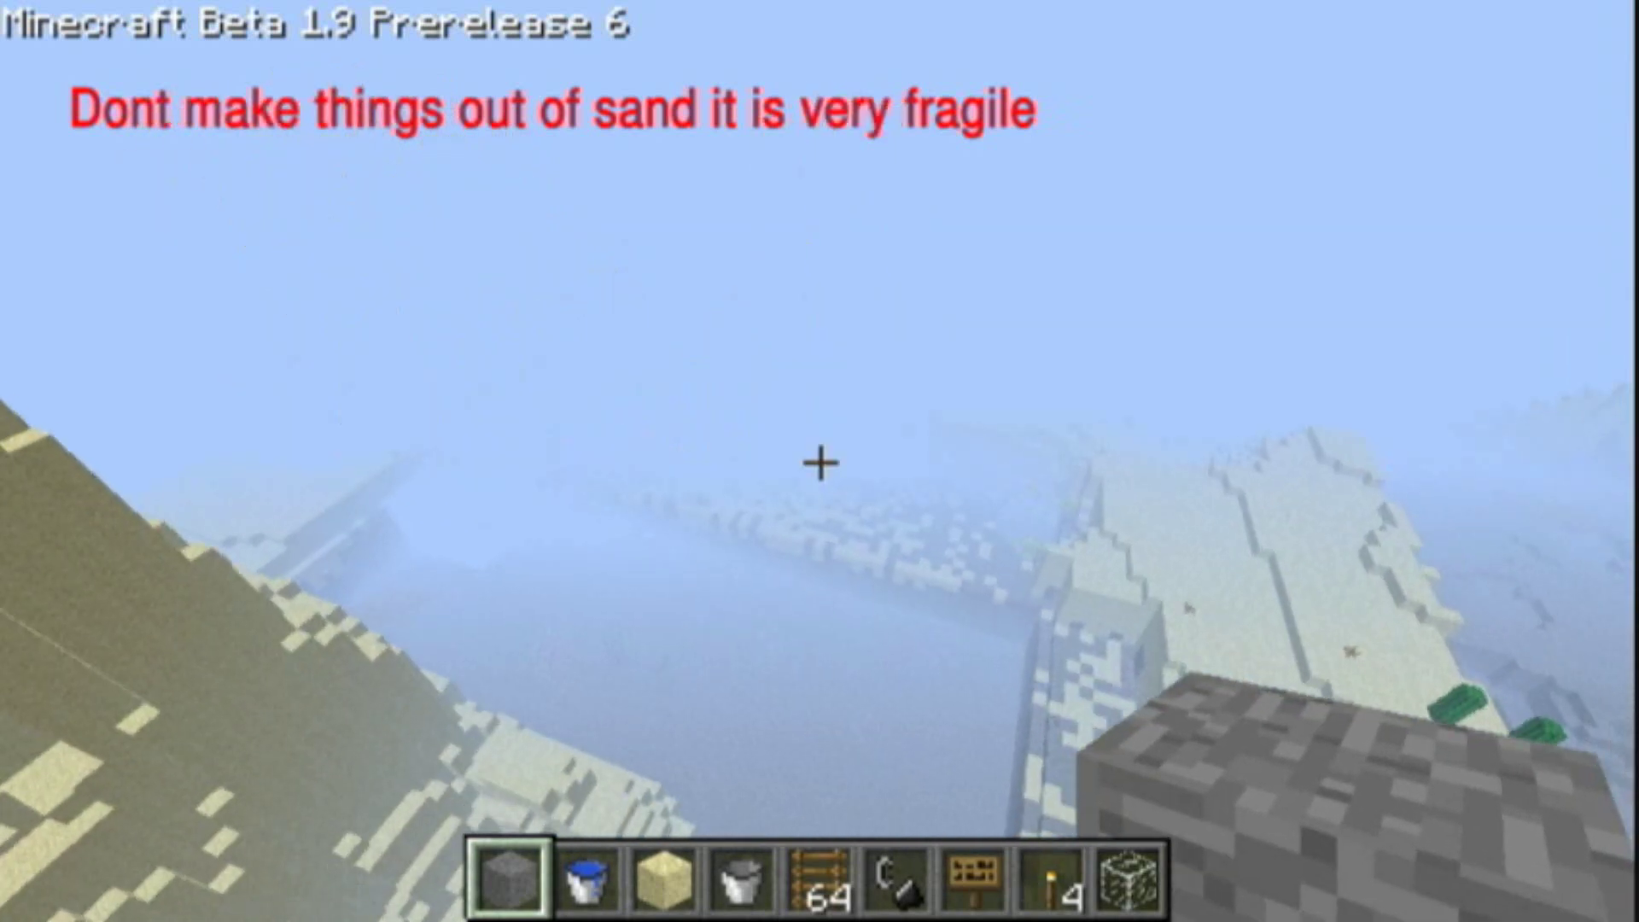
pyautogui.press('w')
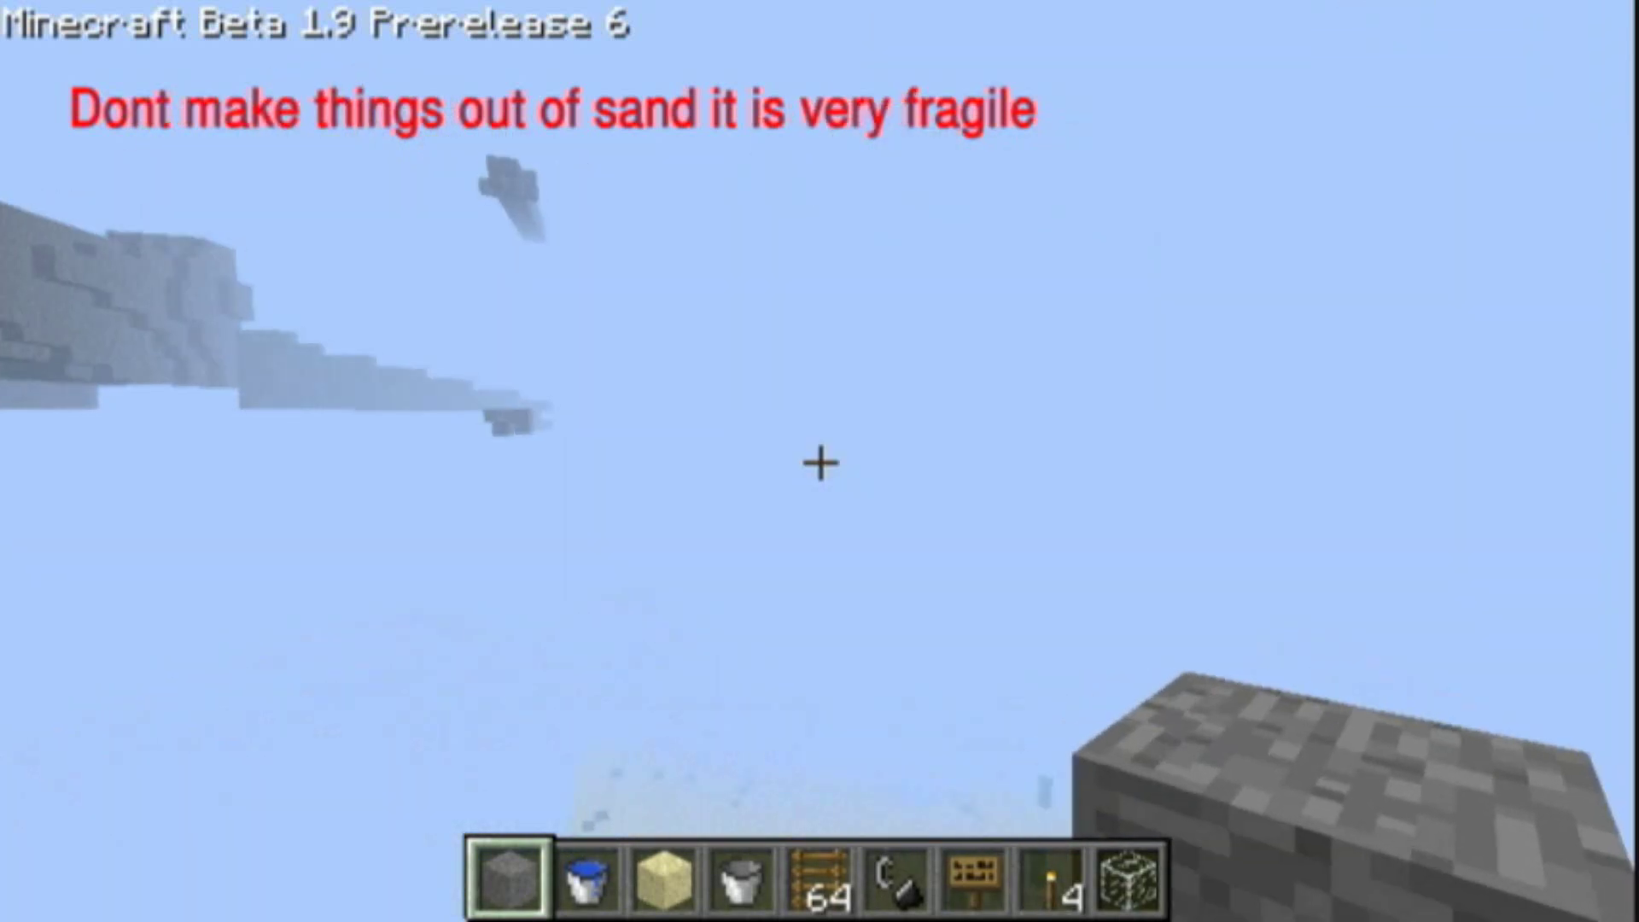
pyautogui.press('w')
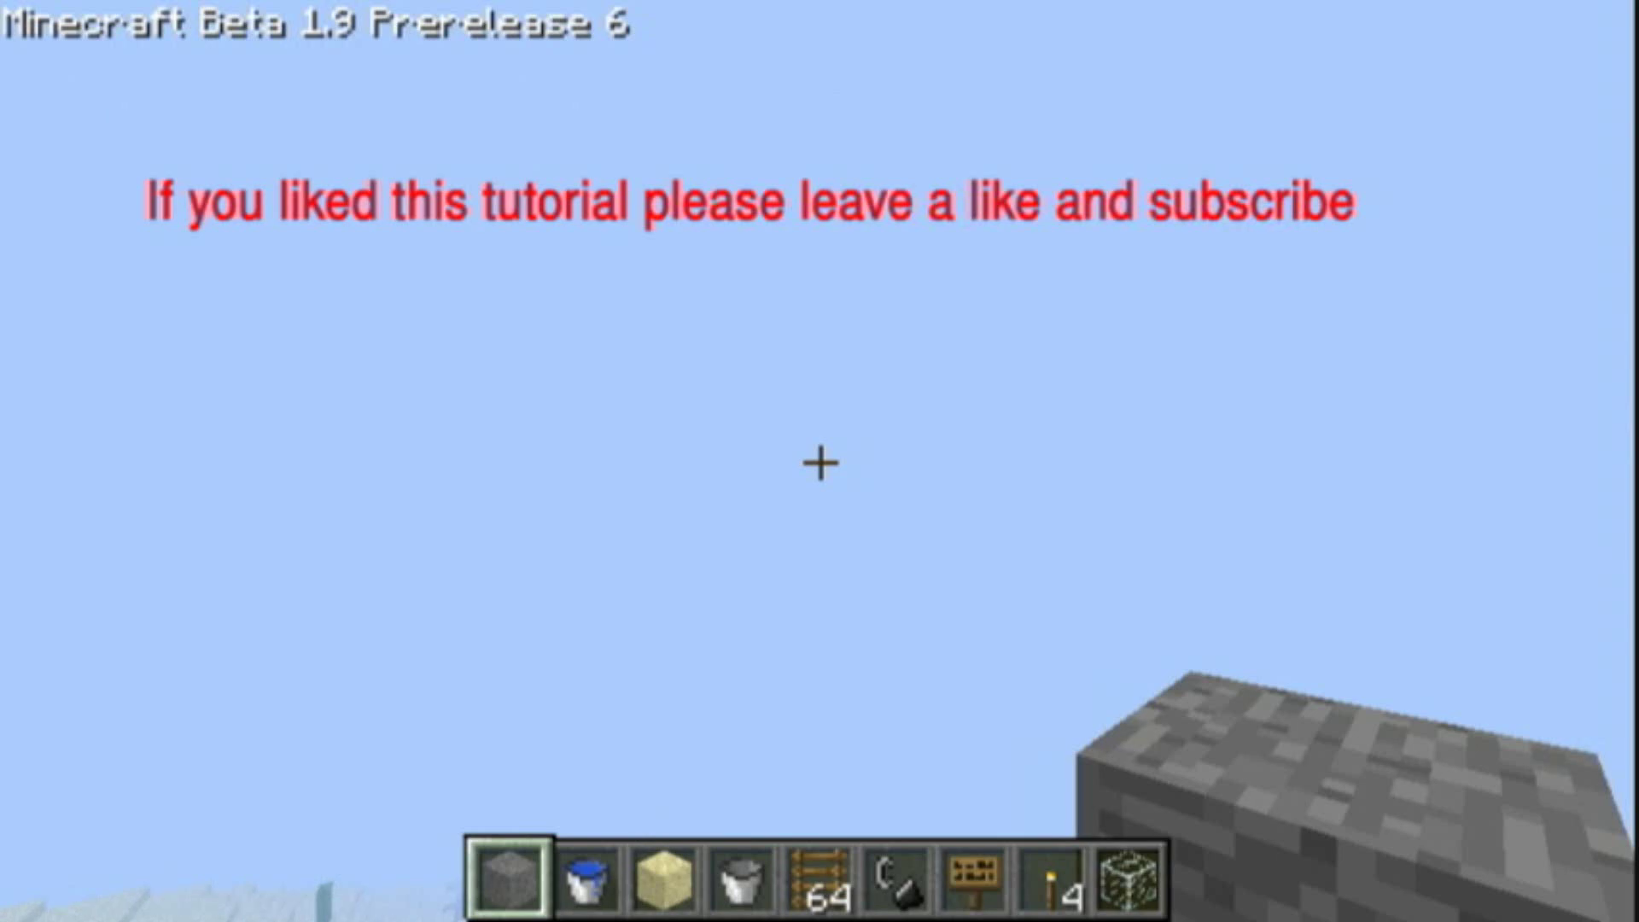
pyautogui.press('Escape')
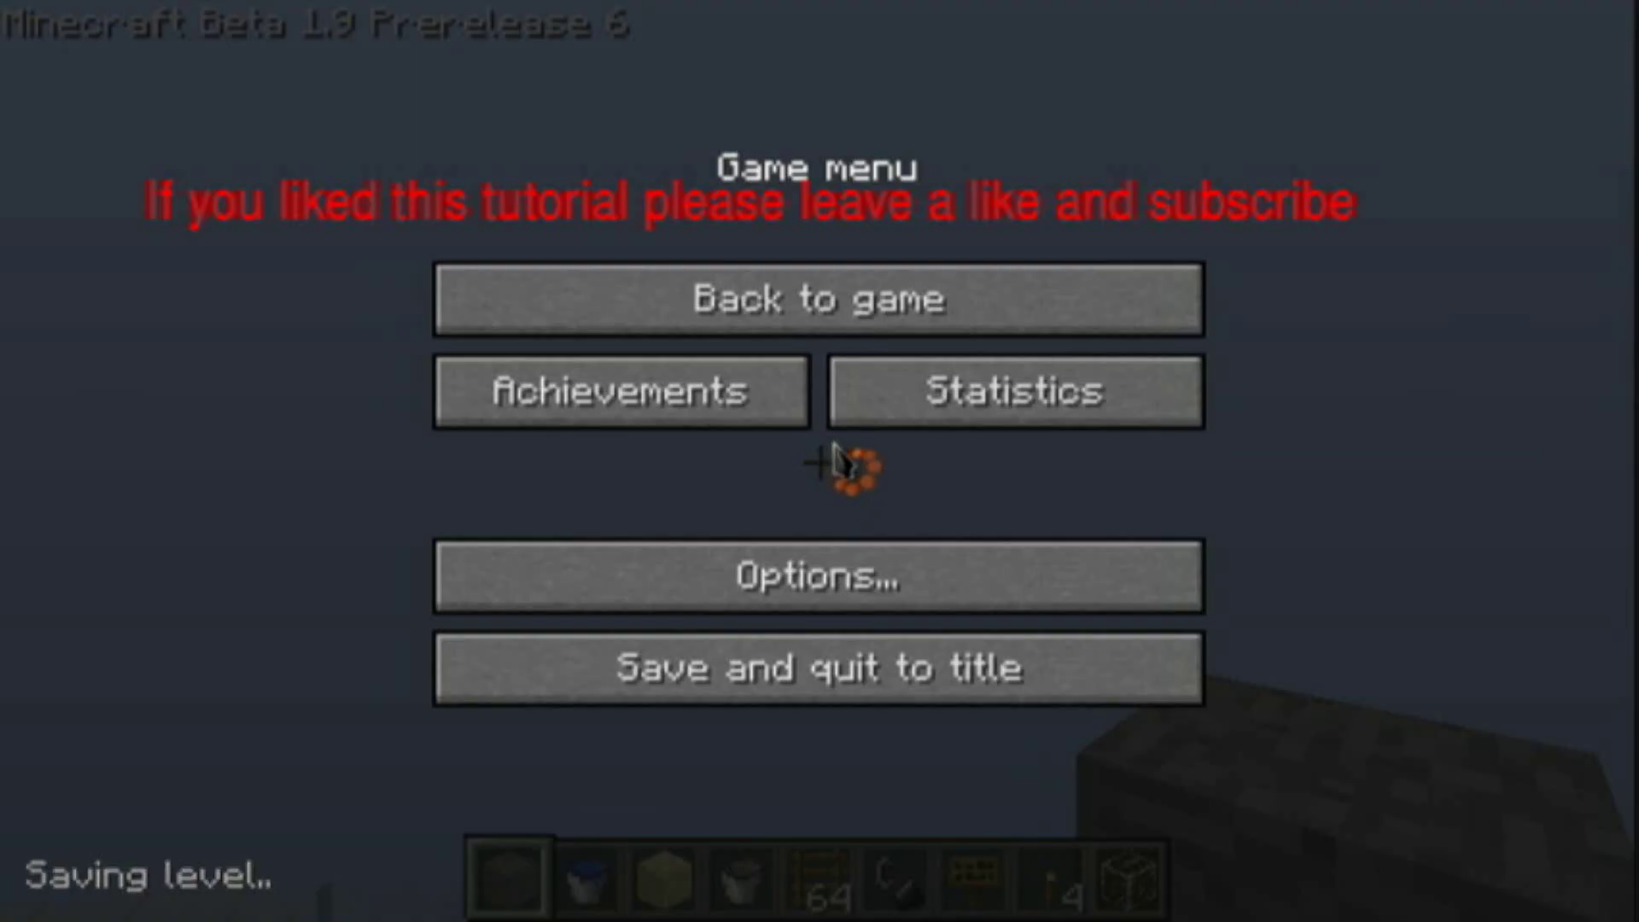
pyautogui.click(818, 674)
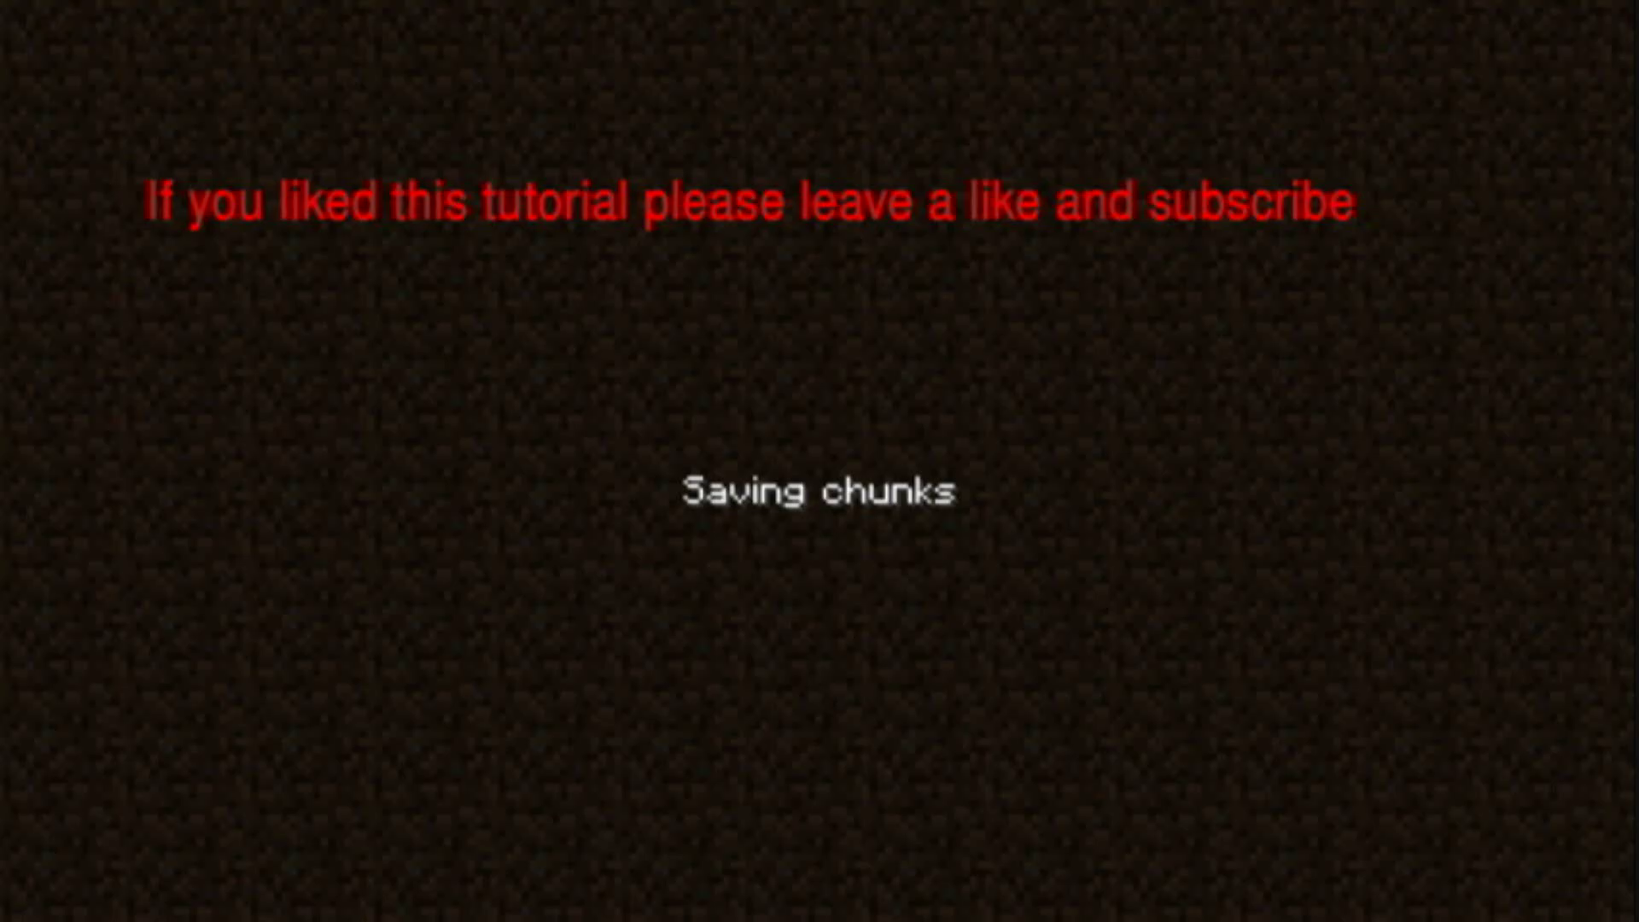